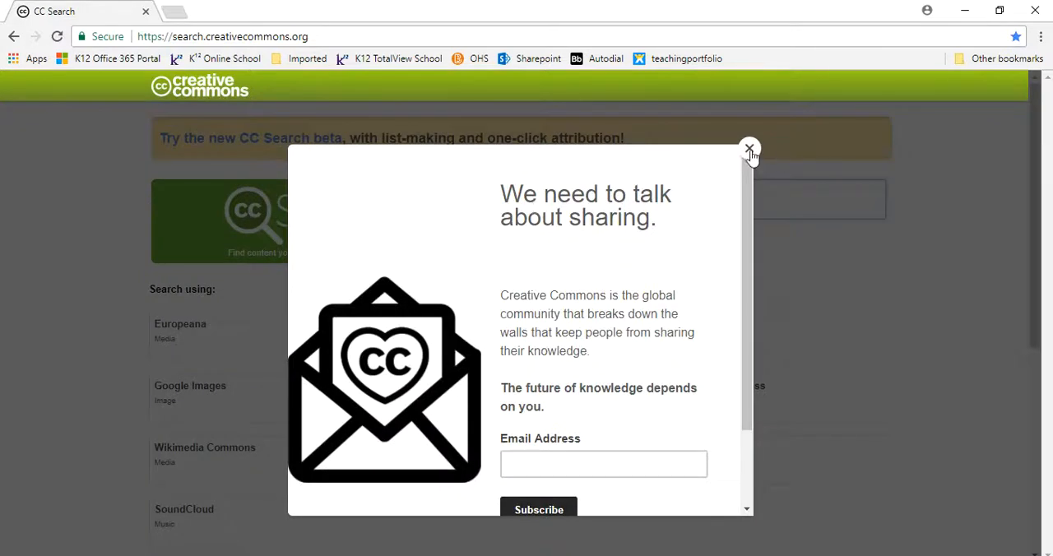
- Search Google Images for "dinosaur" from CC Search, with the commercial-use requirement turned off and modification still allowed
click(549, 203)
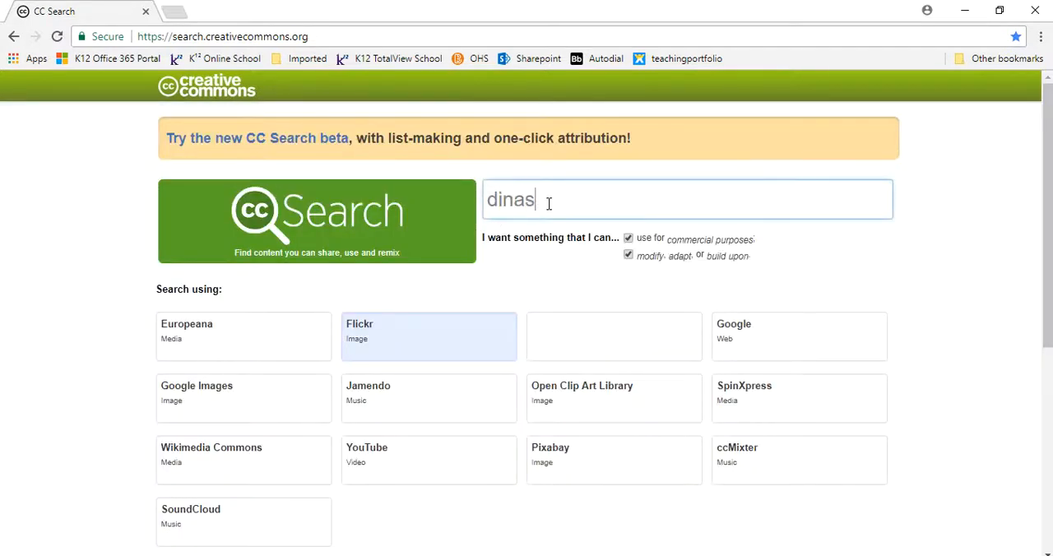
text(osaur)
click(628, 240)
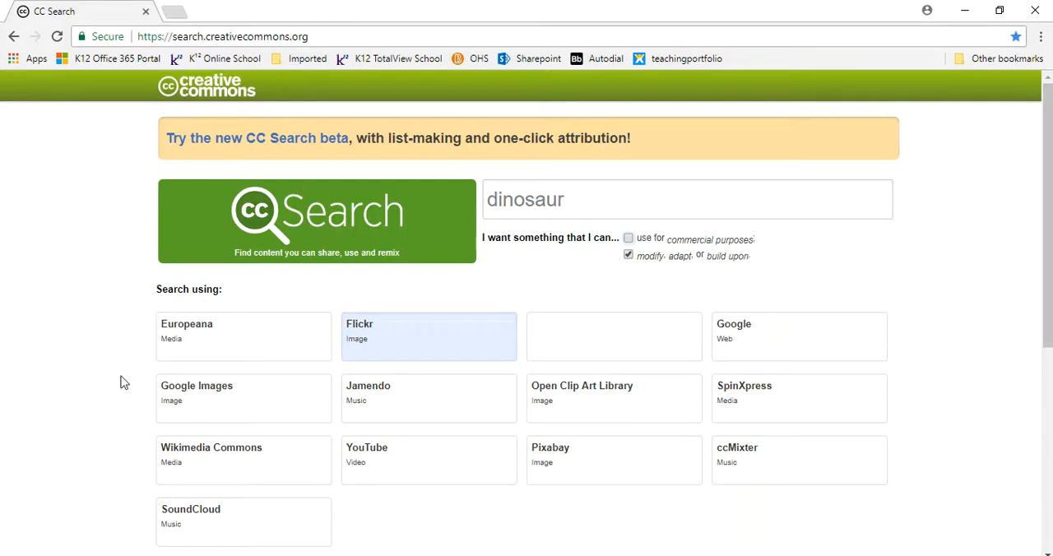
click(194, 395)
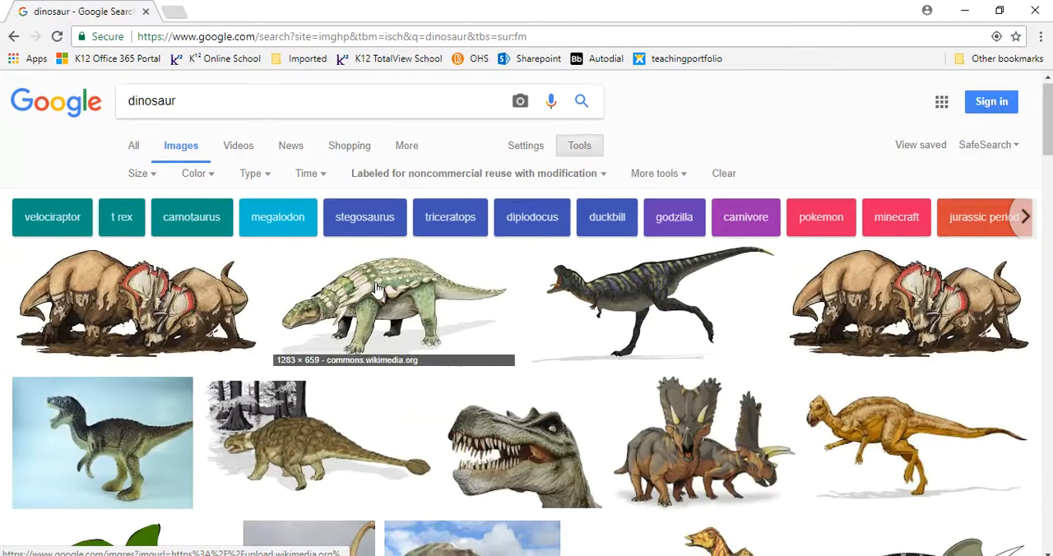
- Browse the dinosaur image results and preview the Max Pixel photo of the grey long-necked dinosaur model
scroll(372, 286, down, 3)
scroll(391, 255, down, 1)
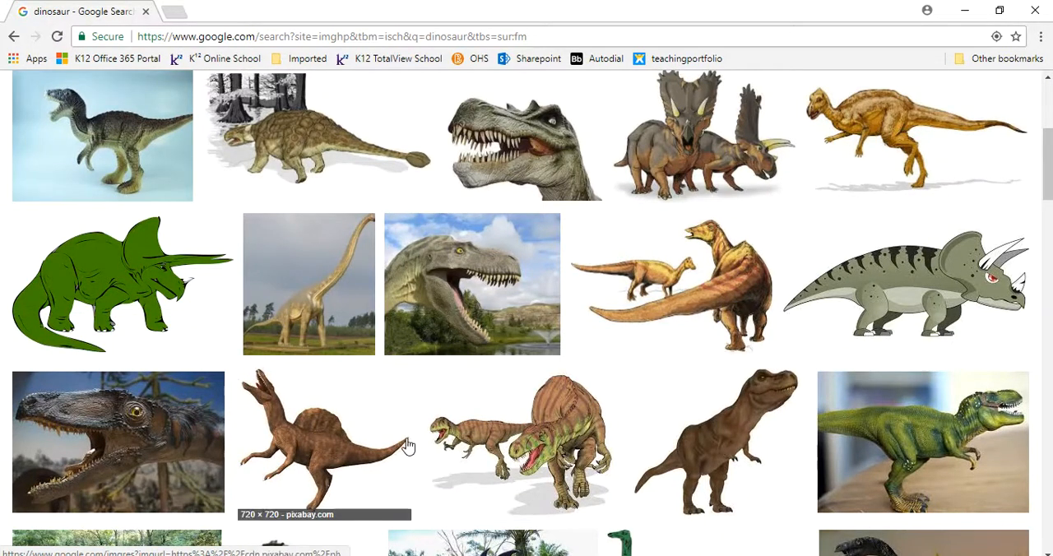
scroll(610, 301, down, 1)
scroll(610, 302, down, 1)
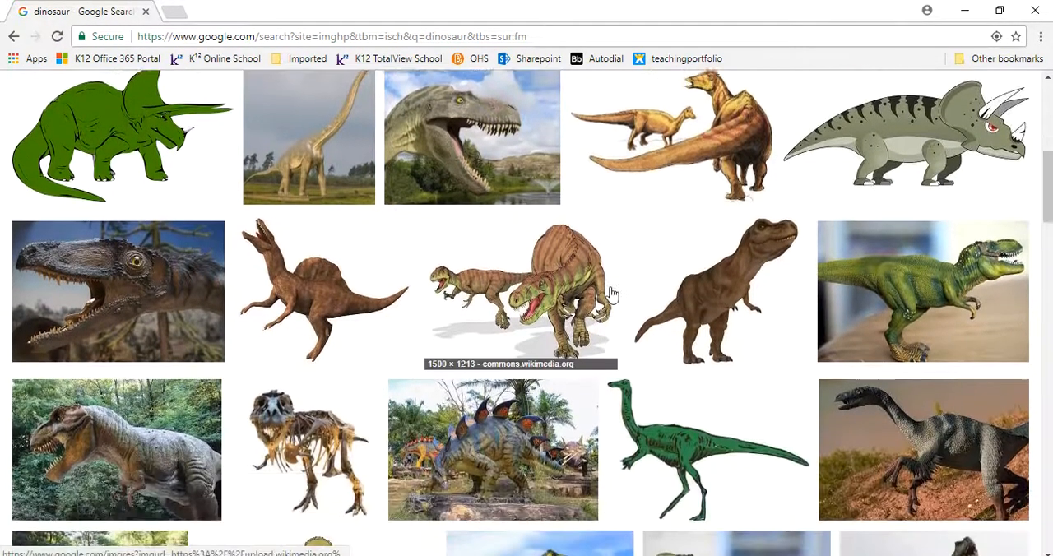
scroll(610, 302, down, 1)
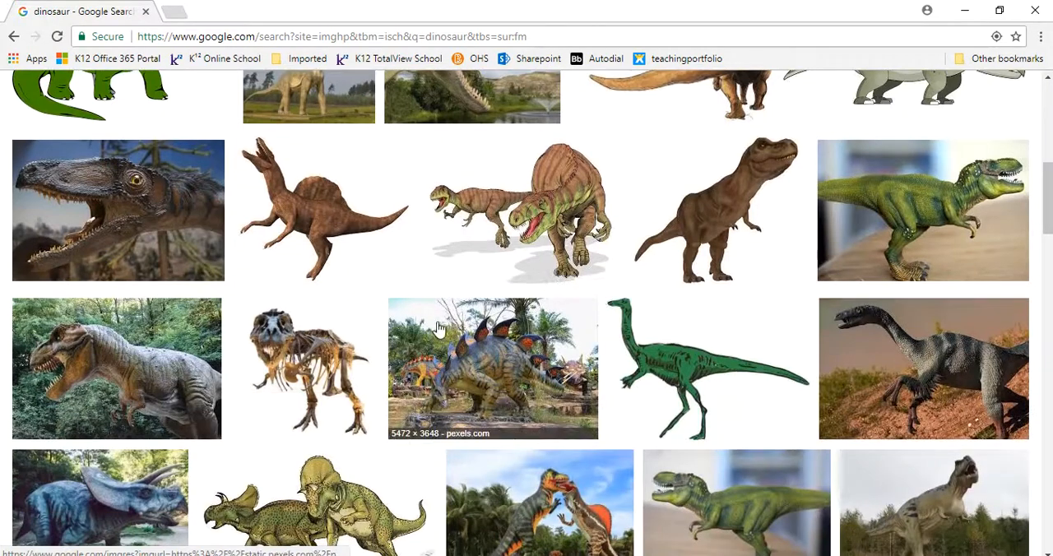
scroll(440, 333, down, 1)
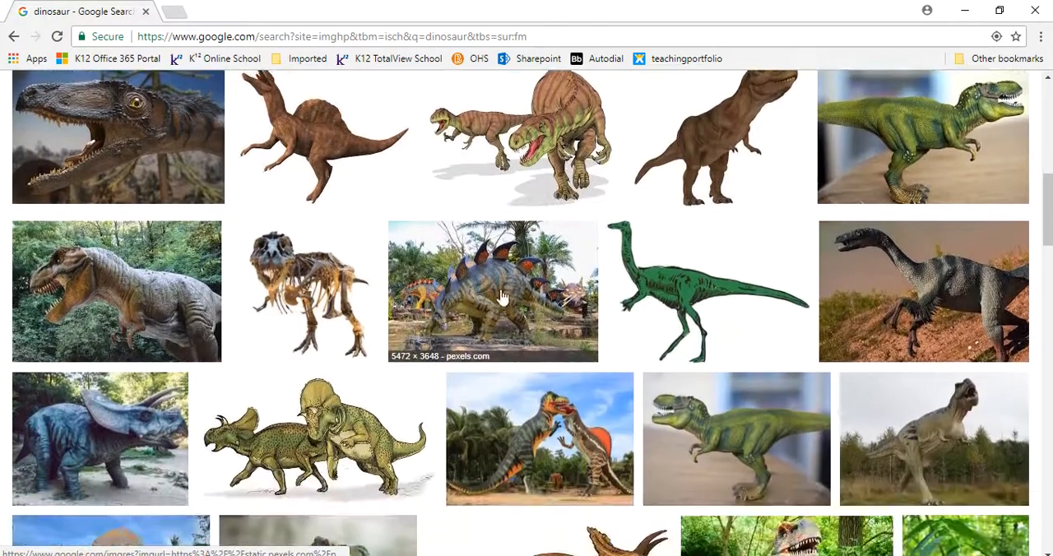
click(936, 288)
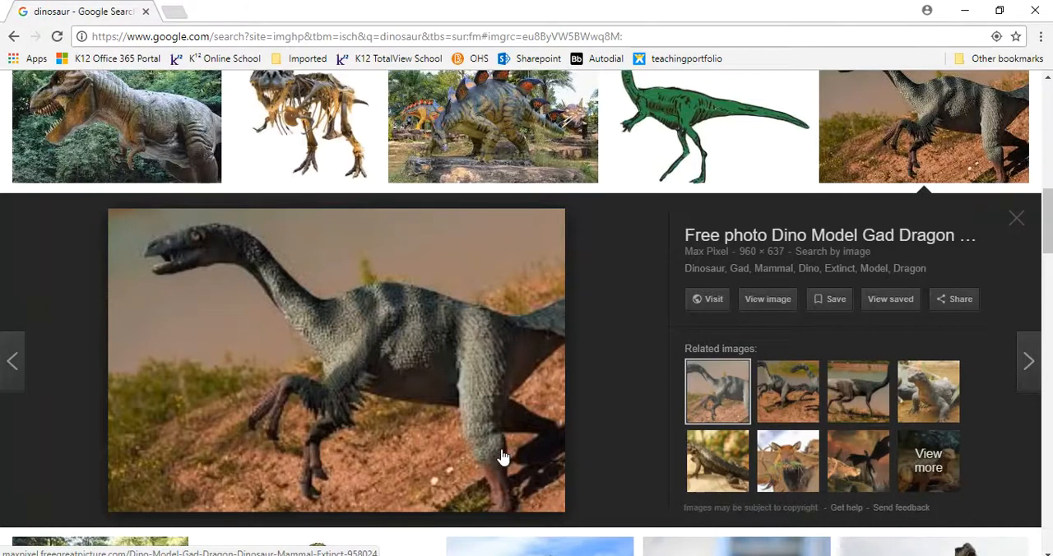
drag(1047, 238, 1038, 129)
- Leave the browser for GIMP and open Beach Hair.jpg from the 2017-18 folder
click(1037, 11)
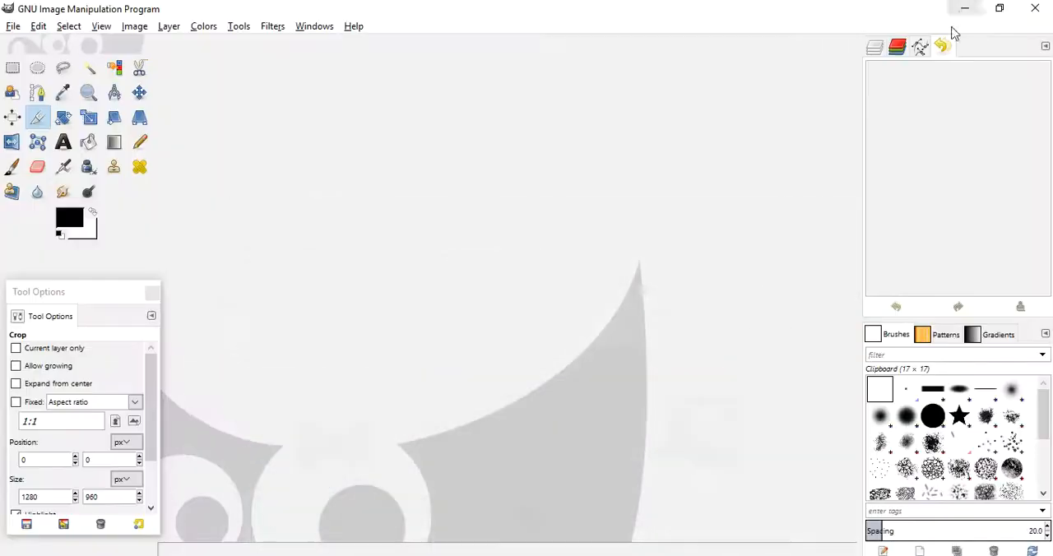
click(14, 29)
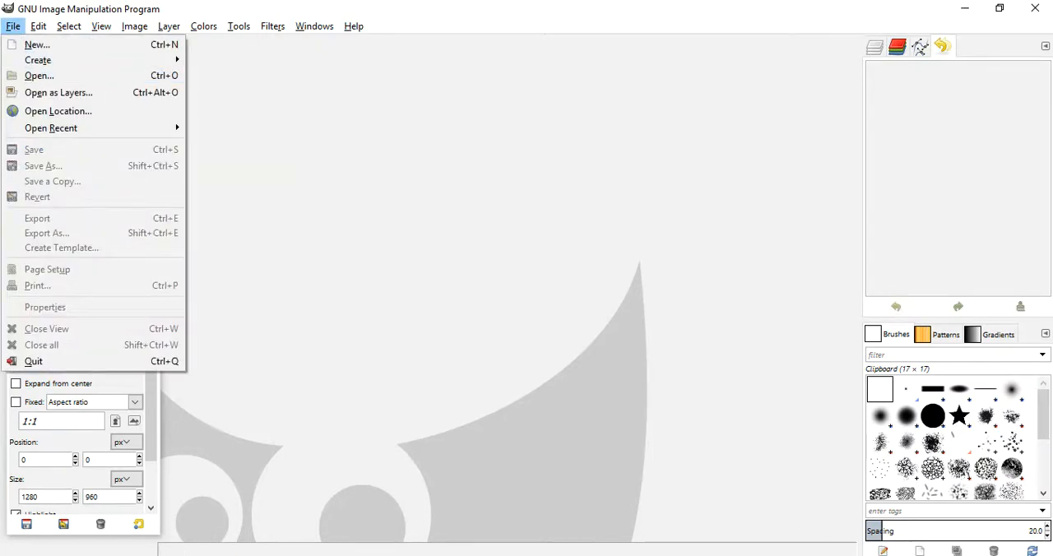
click(39, 76)
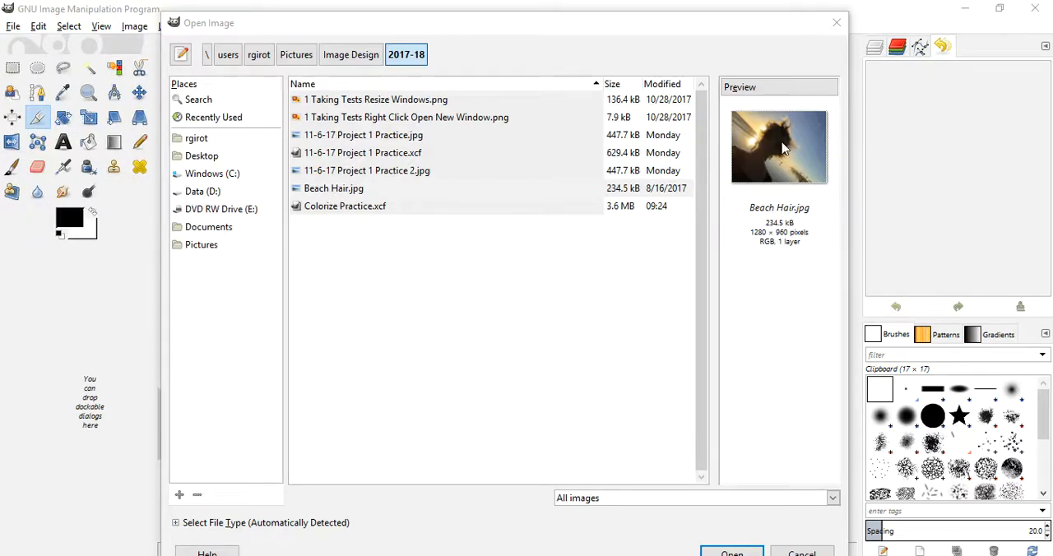
double_click(321, 189)
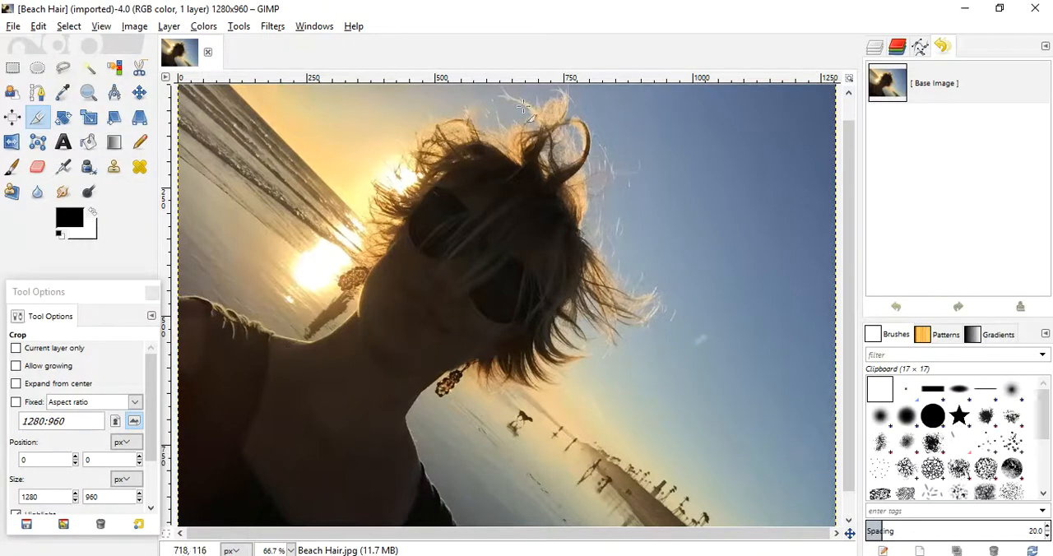
- Raise the photo's brightness to about 26 and contrast to about 31, comparing the result using the preview
click(205, 32)
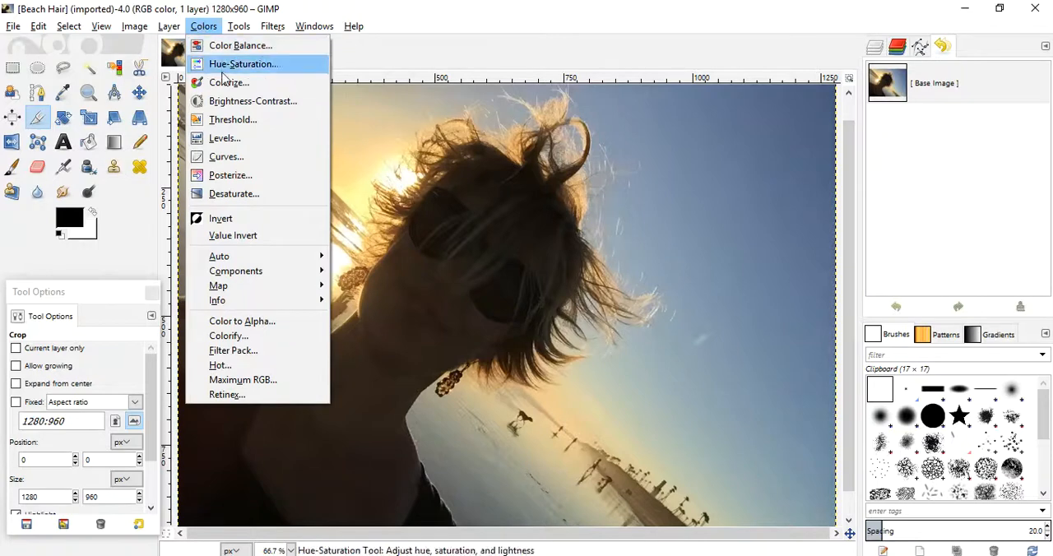
click(200, 100)
drag(200, 48, 153, 32)
mouse_move(165, 134)
mouse_down()
mouse_move(181, 135)
mouse_move(174, 142)
mouse_move(155, 117)
mouse_move(118, 117)
mouse_move(181, 117)
mouse_move(184, 140)
mouse_up()
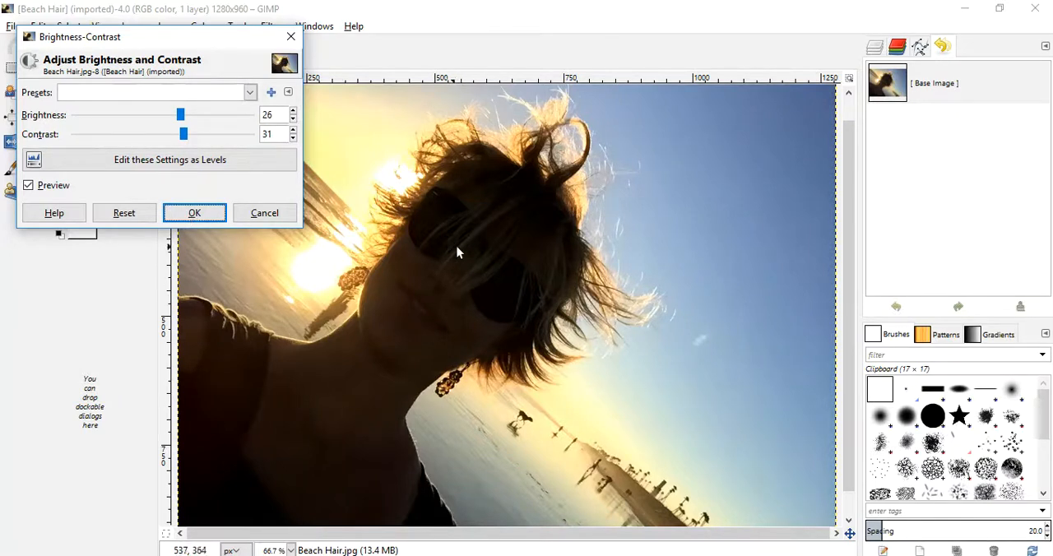
click(29, 187)
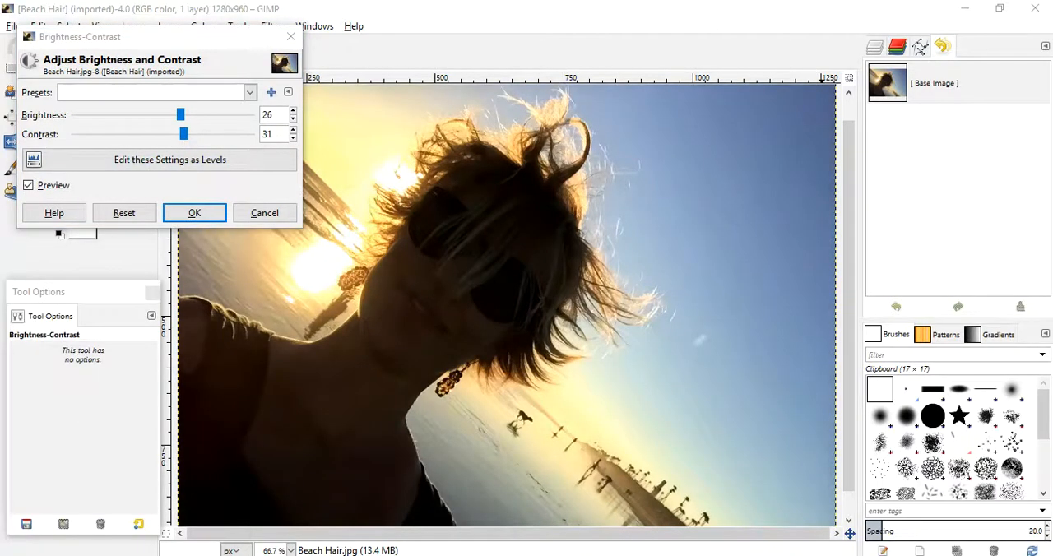
mouse_move(184, 139)
mouse_down()
mouse_move(177, 113)
mouse_move(188, 138)
mouse_up()
click(195, 213)
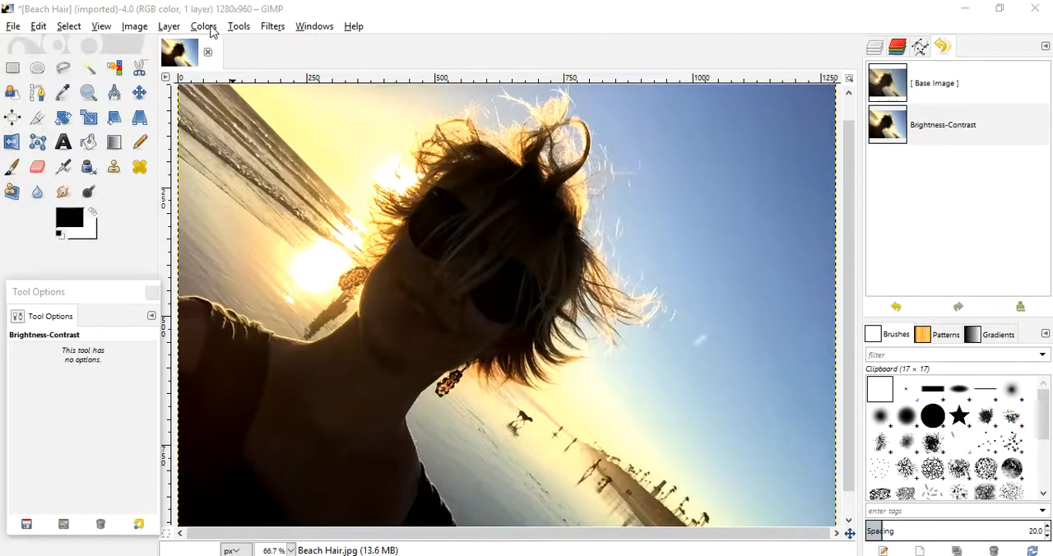
click(205, 26)
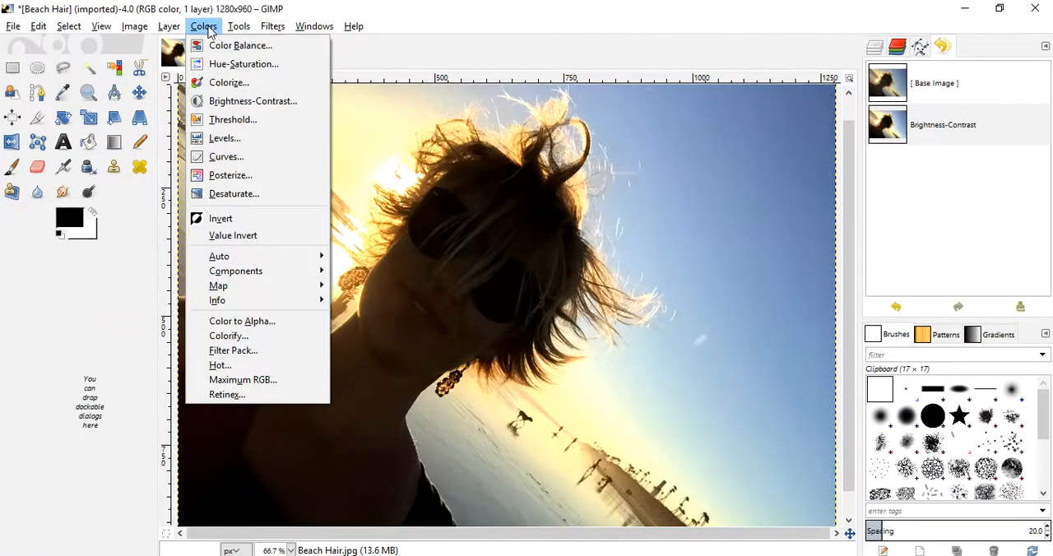
click(228, 100)
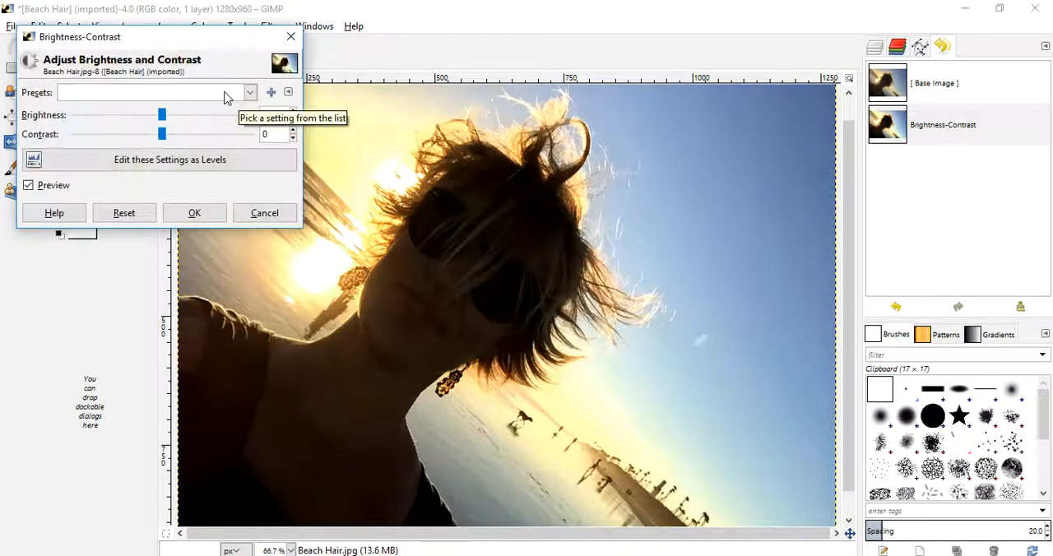
click(255, 216)
- Adjust the photo's midtone color balance to Cyan-Red -12, Magenta-Green -17 and Yellow-Blue -38
click(204, 26)
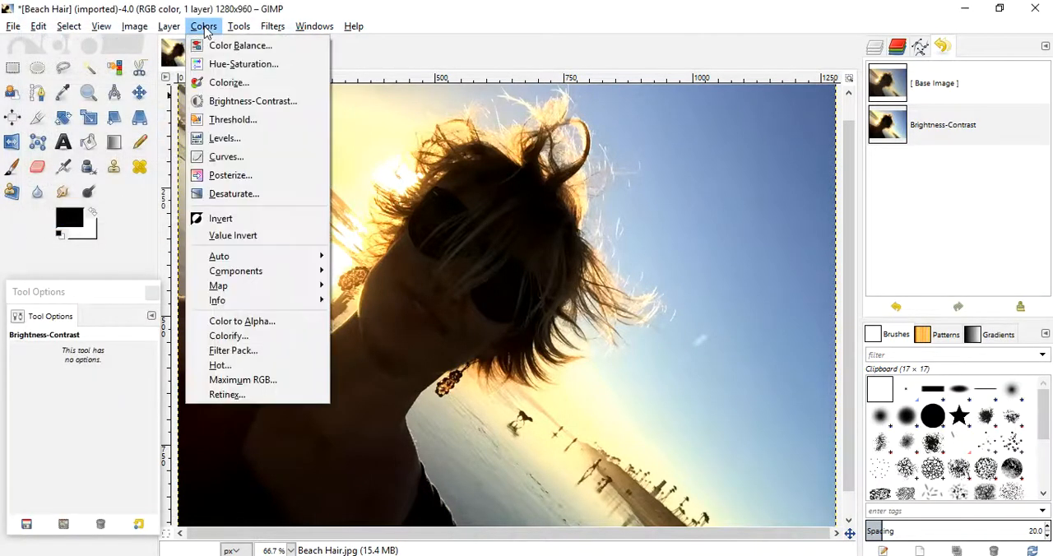
click(227, 45)
drag(213, 23, 150, 42)
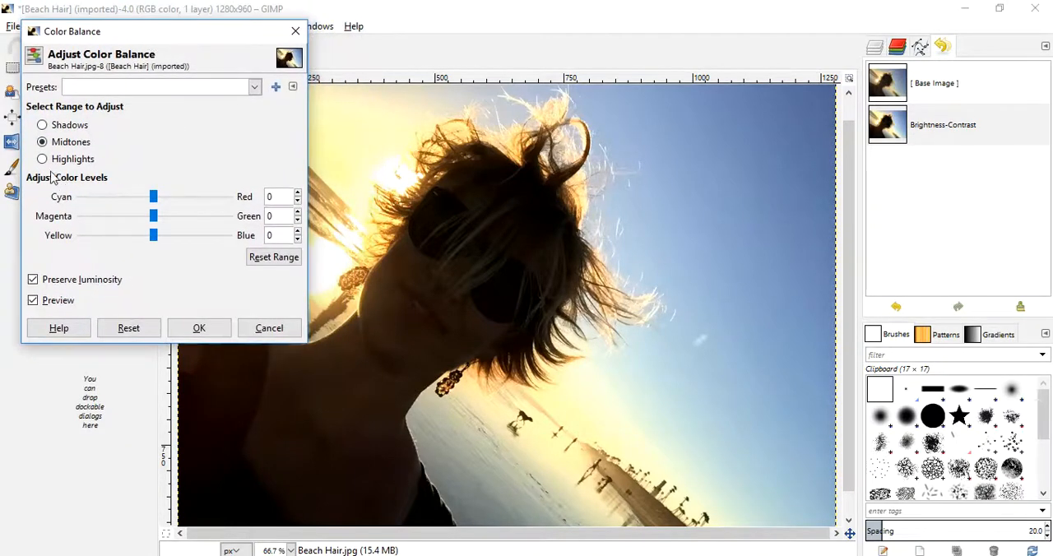
click(153, 198)
mouse_move(153, 198)
mouse_down()
mouse_move(172, 202)
mouse_move(126, 206)
mouse_move(146, 207)
mouse_up()
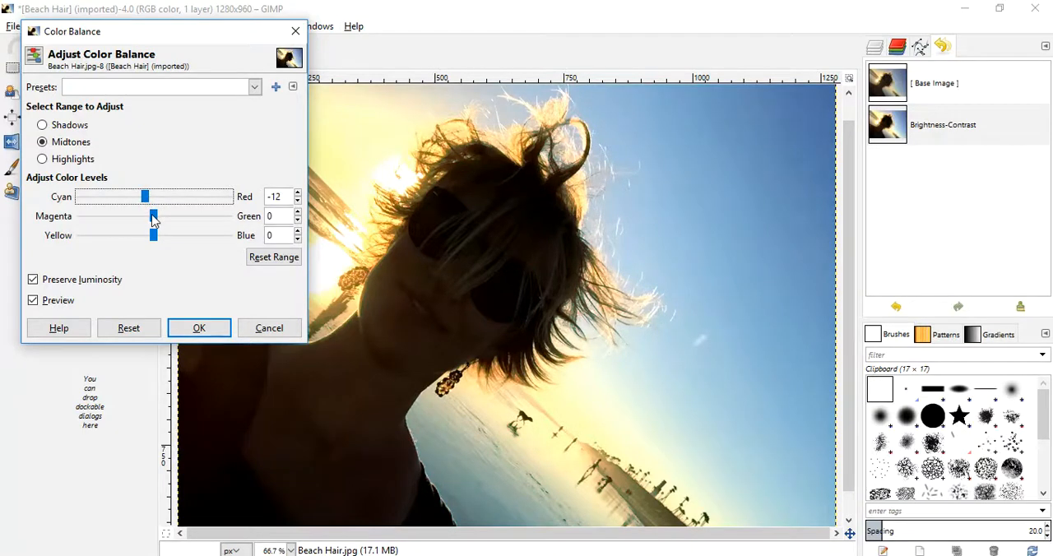
mouse_move(153, 218)
mouse_down()
mouse_move(169, 220)
mouse_move(140, 220)
mouse_up()
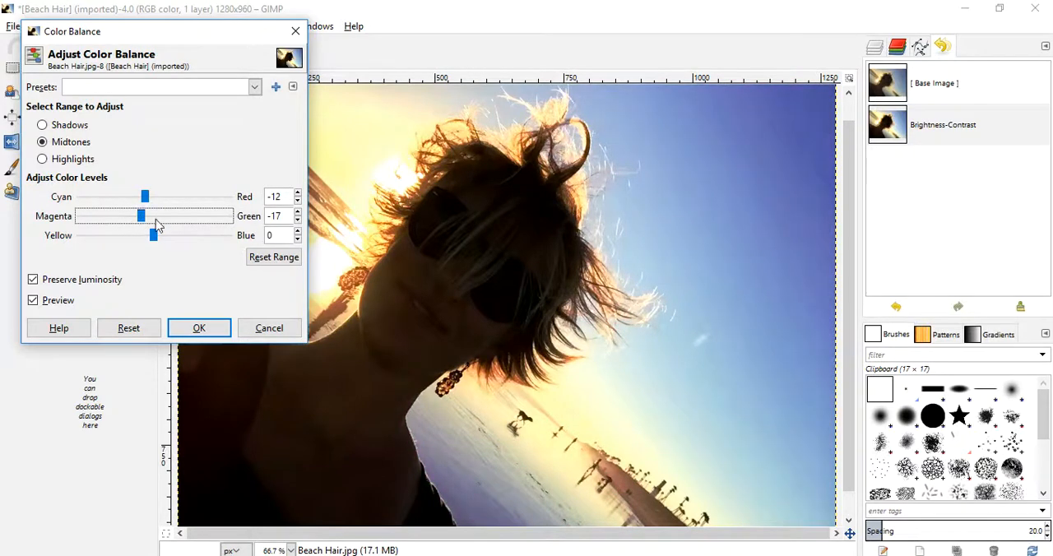
drag(153, 239, 124, 241)
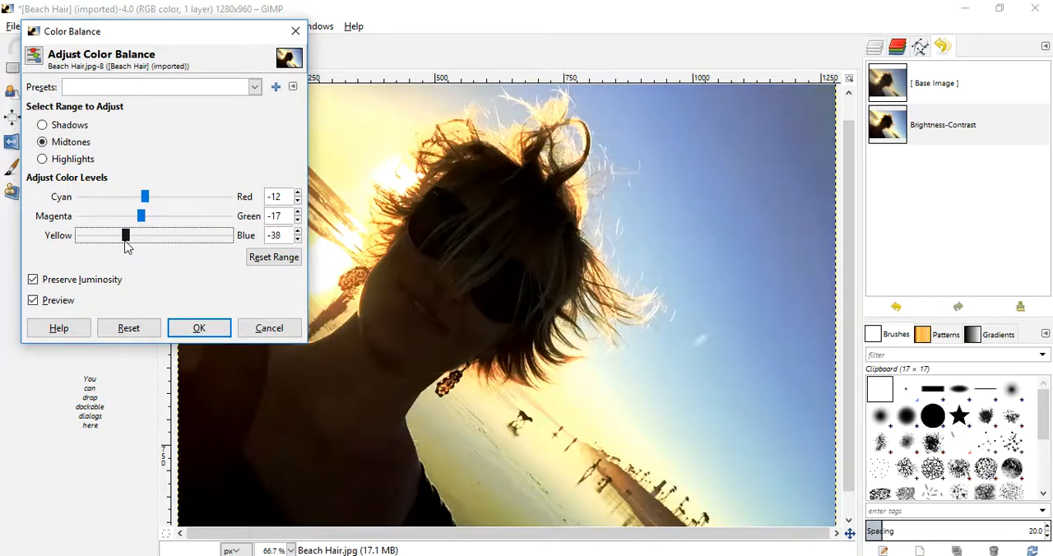
click(198, 327)
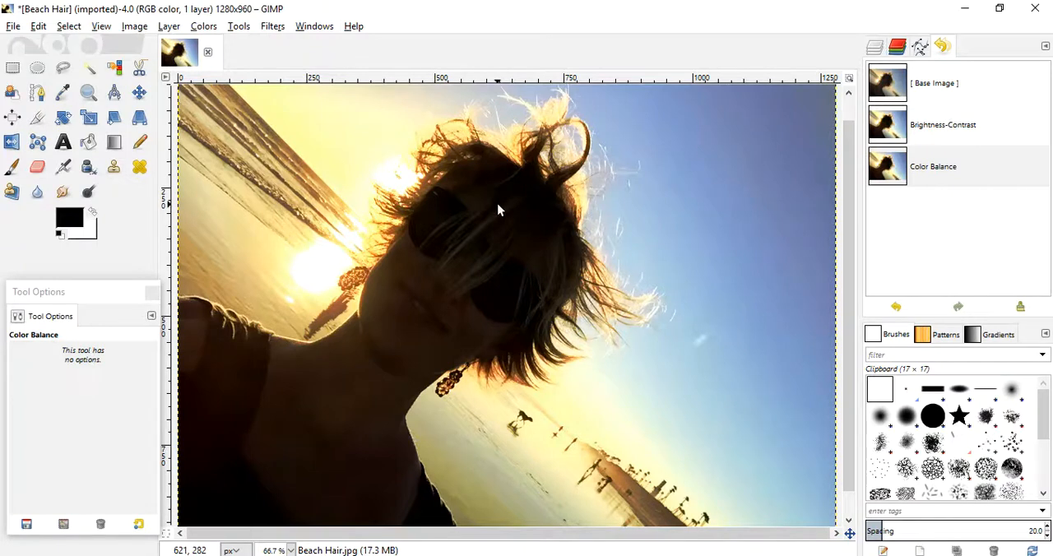
- Activate the Fuzzy Select tool and show the image's layers in place of the undo history
click(90, 72)
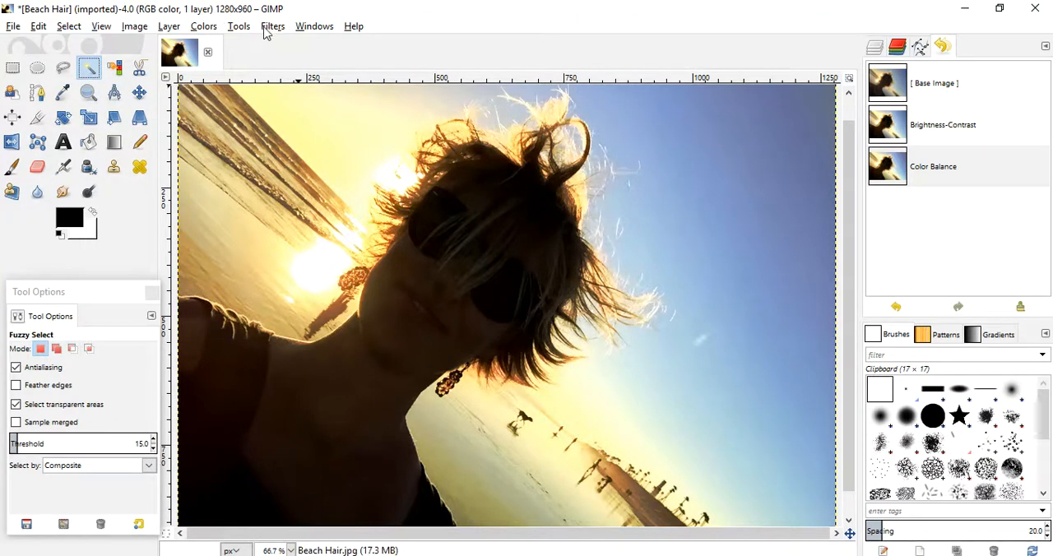
click(315, 30)
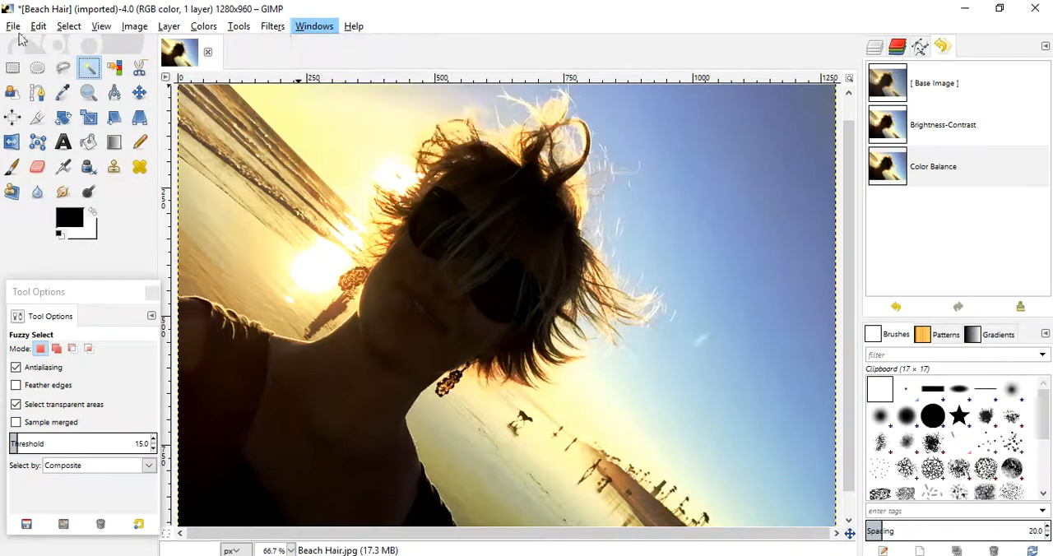
mouse_move(13, 26)
click(329, 55)
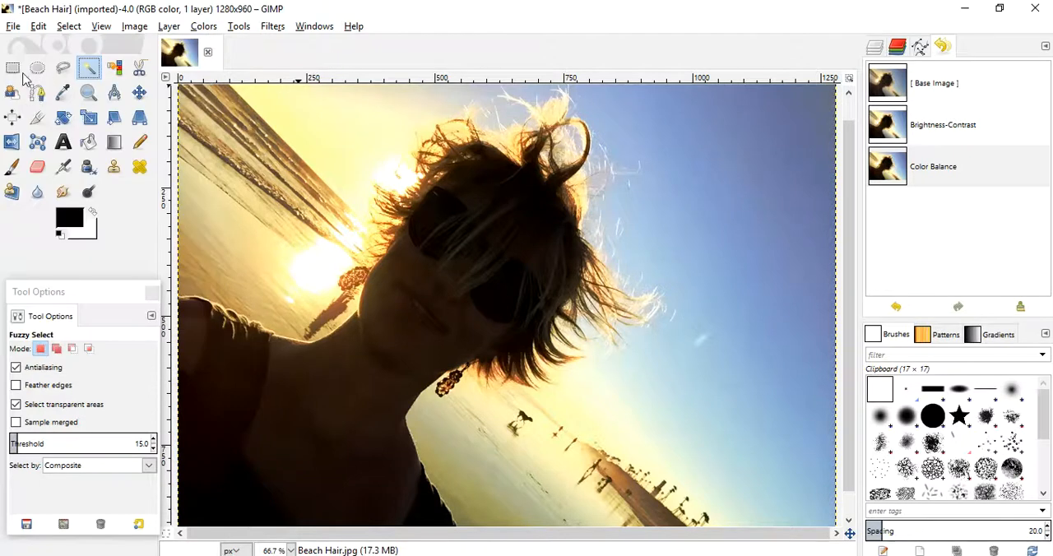
click(315, 28)
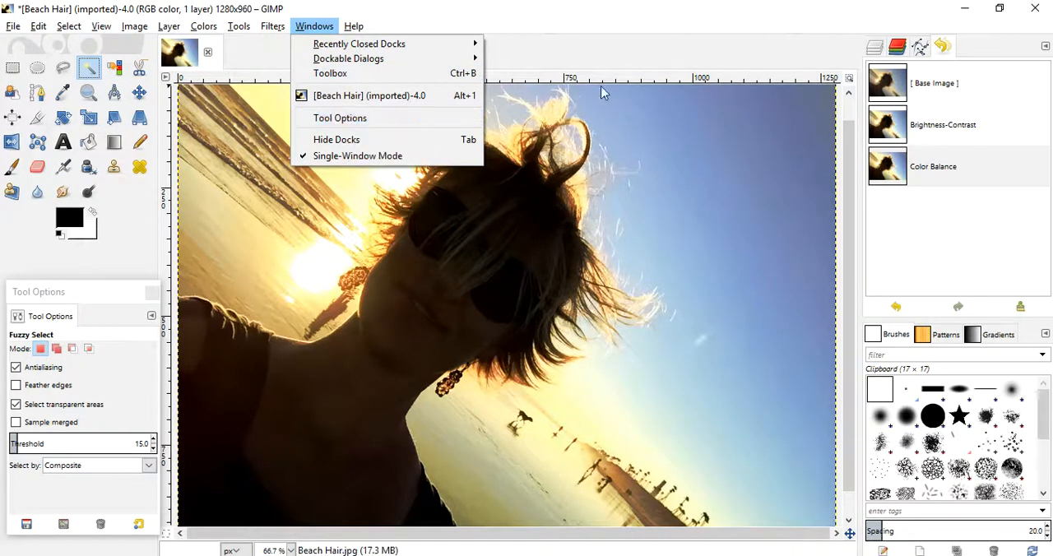
click(879, 53)
click(875, 50)
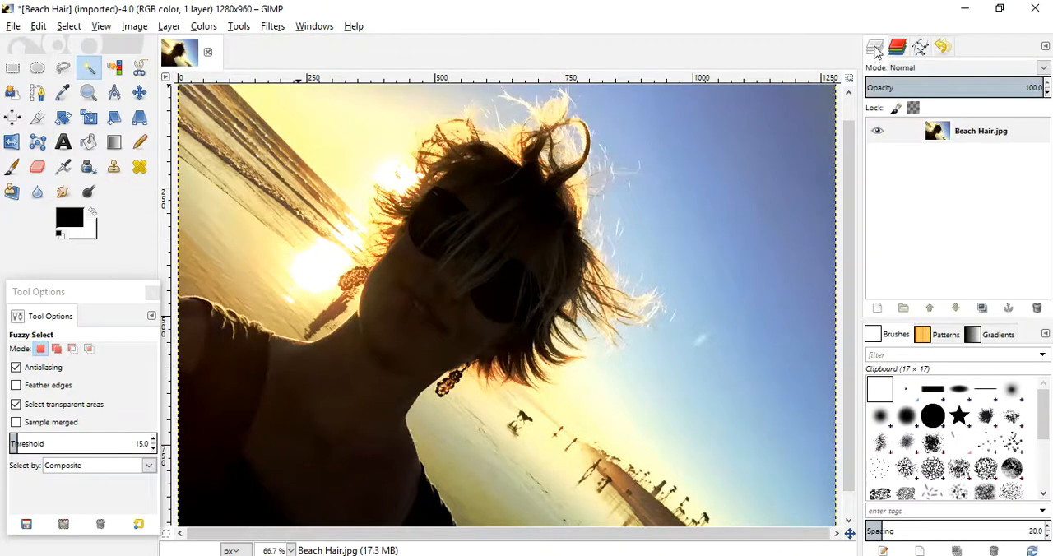
click(314, 27)
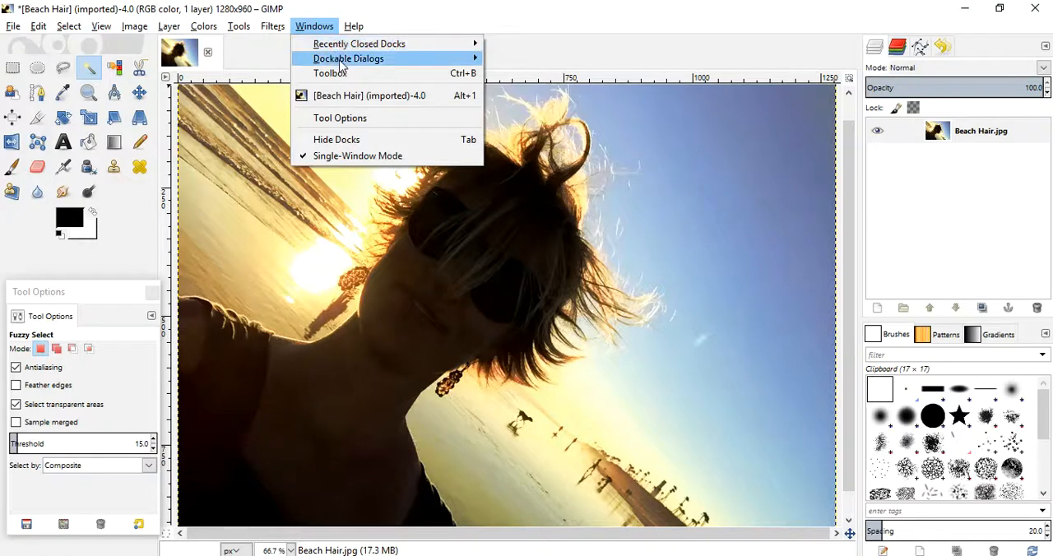
mouse_move(348, 64)
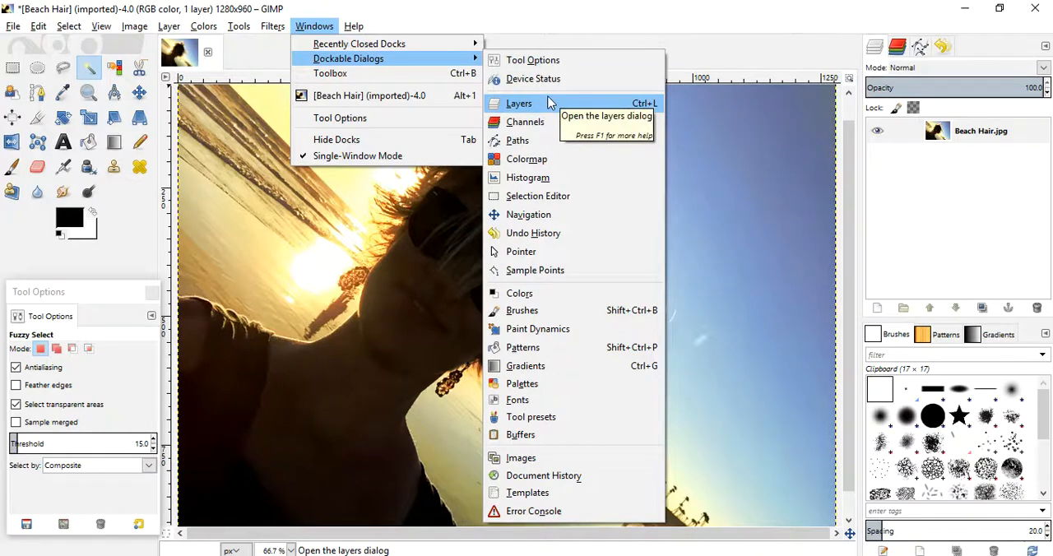
click(537, 26)
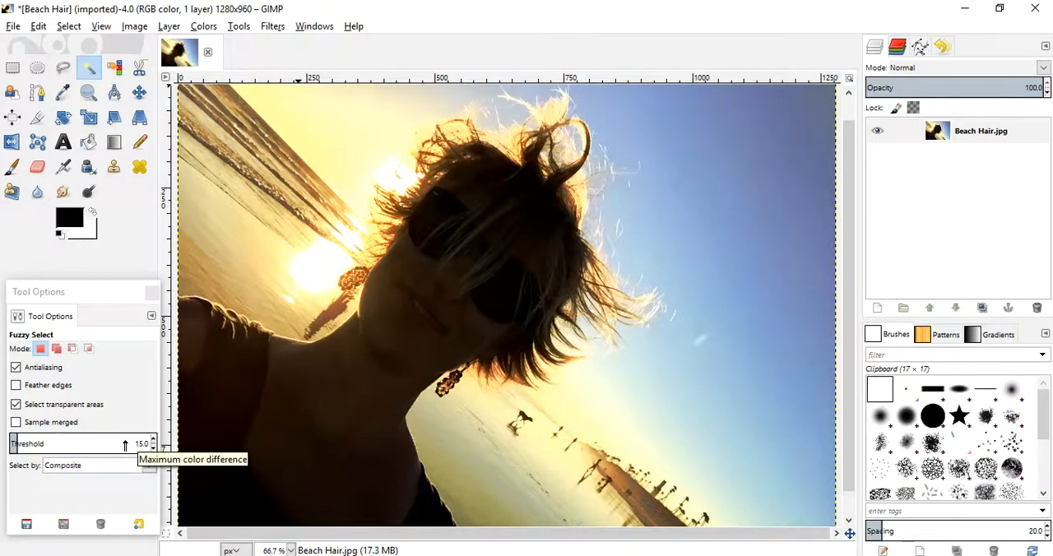
- Select the blue sky with Fuzzy Select, adding adjoining sky areas above and beside the hair to the selection
click(728, 166)
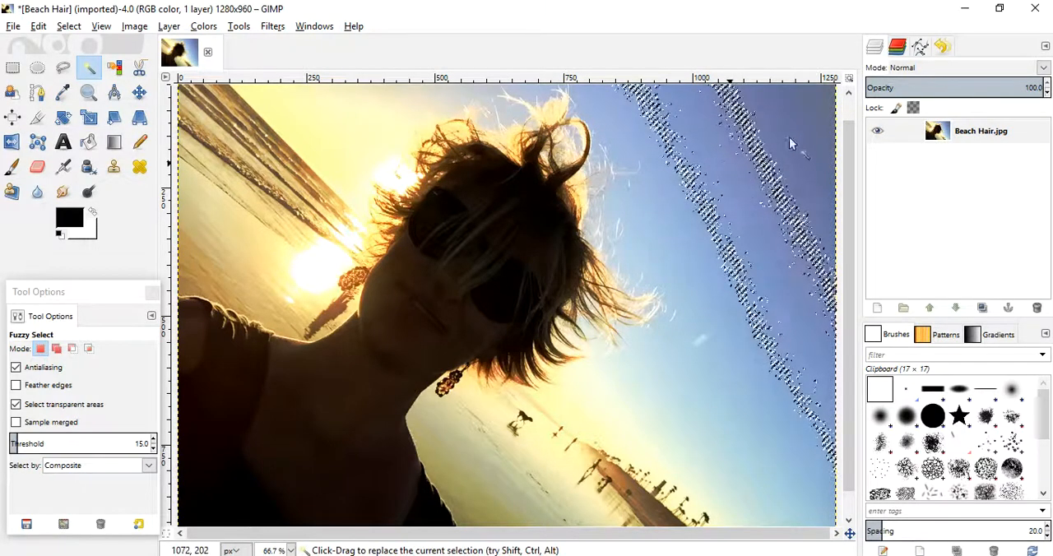
key(shift)
shift+click(737, 186)
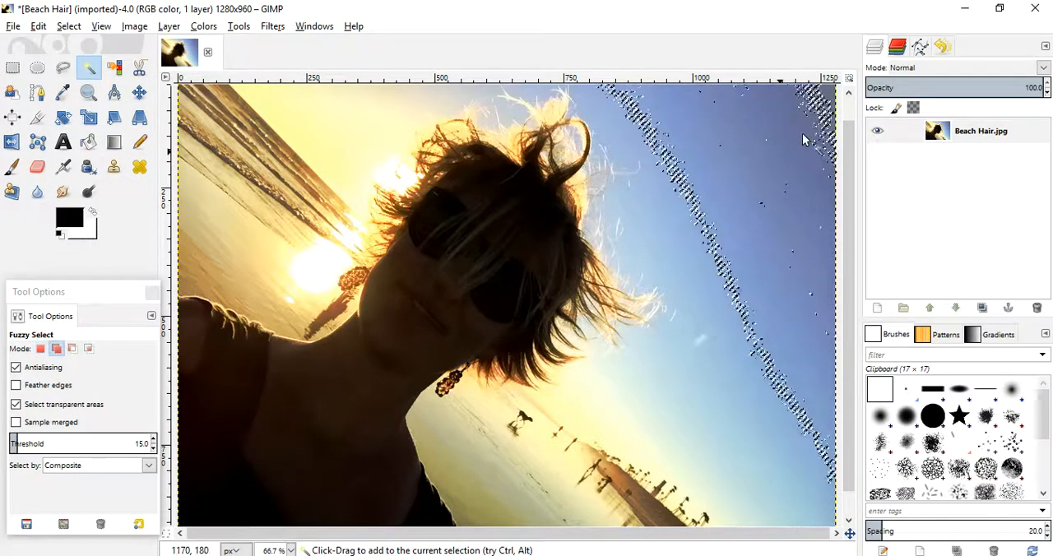
shift+click(689, 253)
shift+click(448, 104)
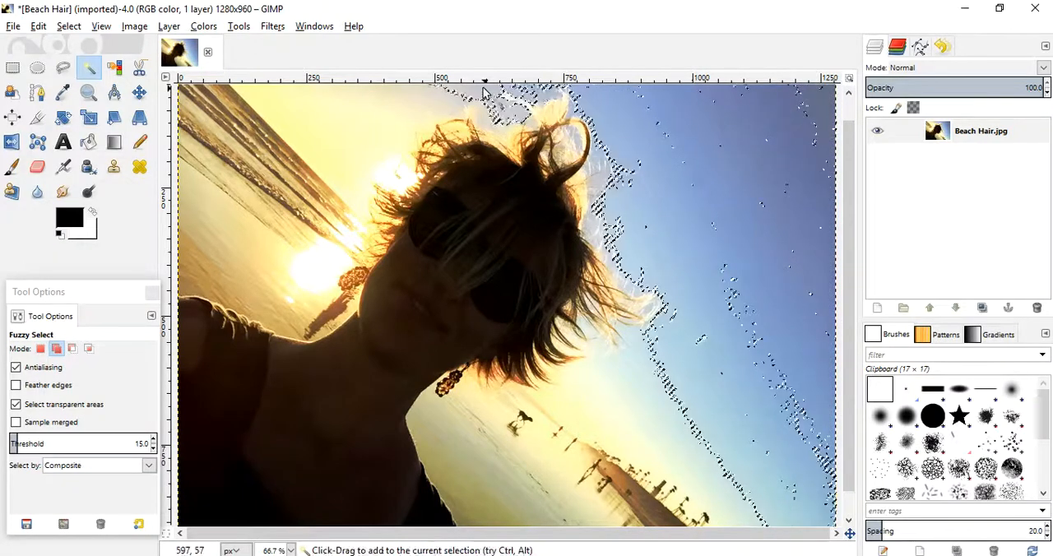
shift+click(635, 374)
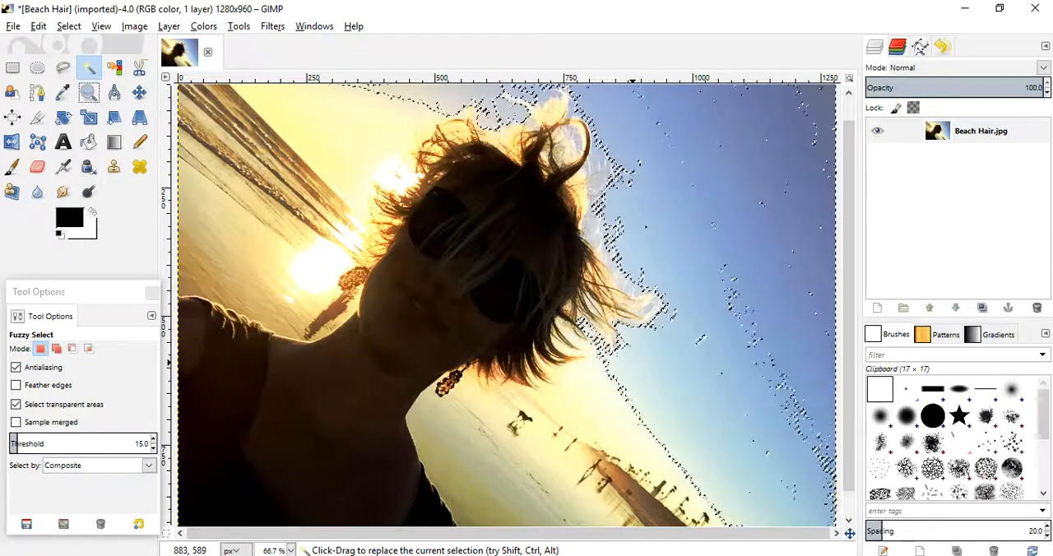
- Add the small sky patches showing between the hair tips beside the face to the existing selection with Fuzzy Select
click(88, 93)
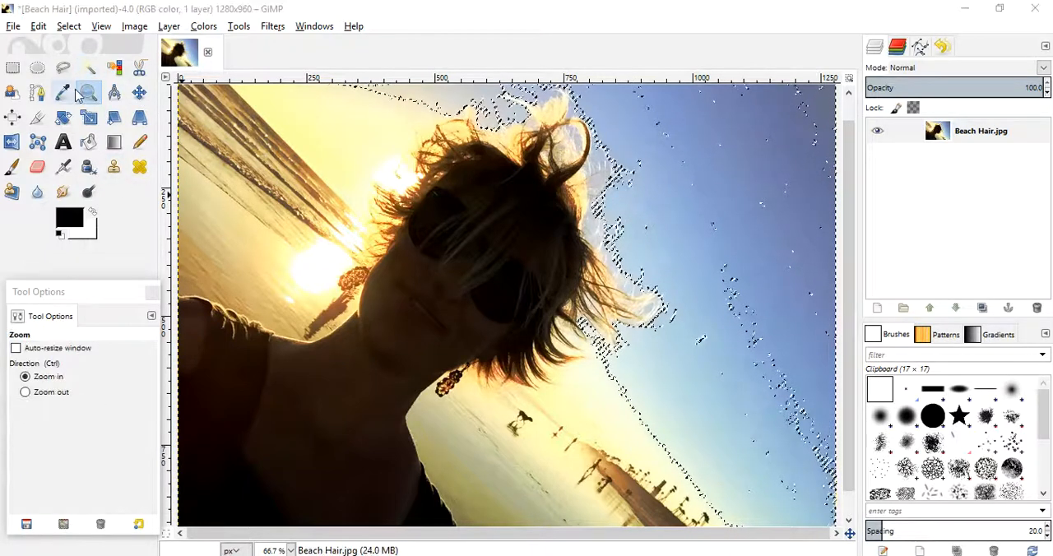
click(639, 246)
click(639, 247)
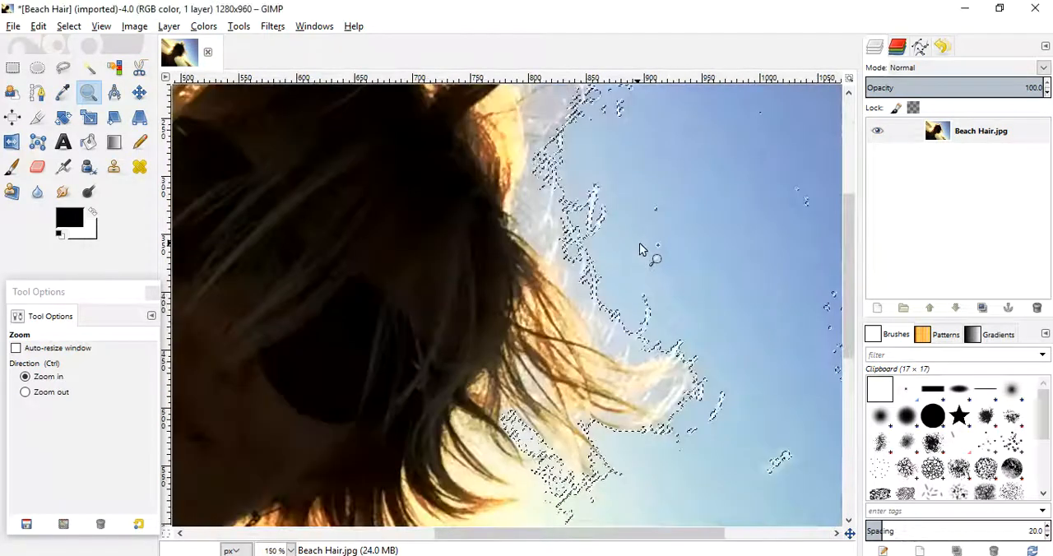
click(639, 247)
click(640, 249)
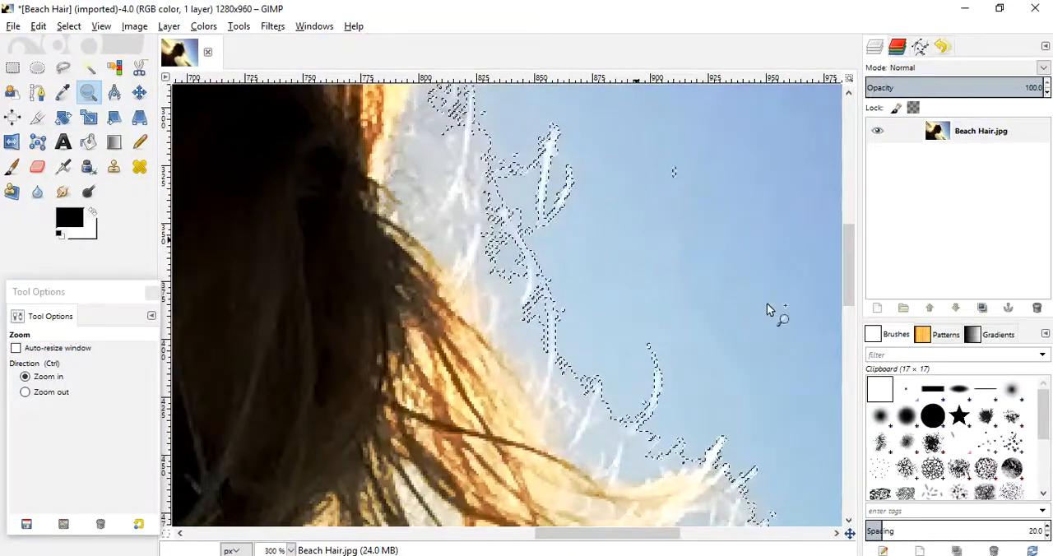
drag(853, 263, 852, 329)
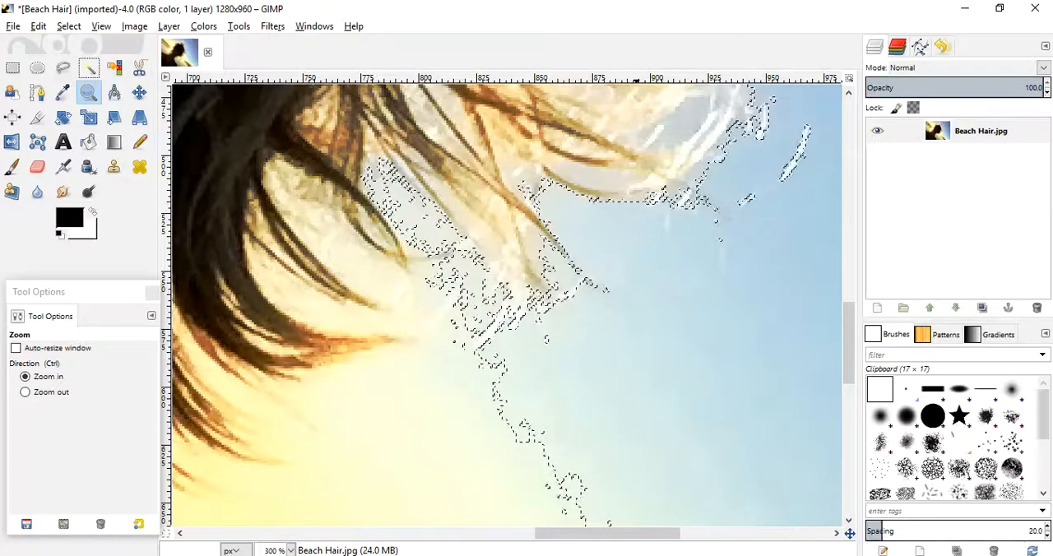
click(88, 70)
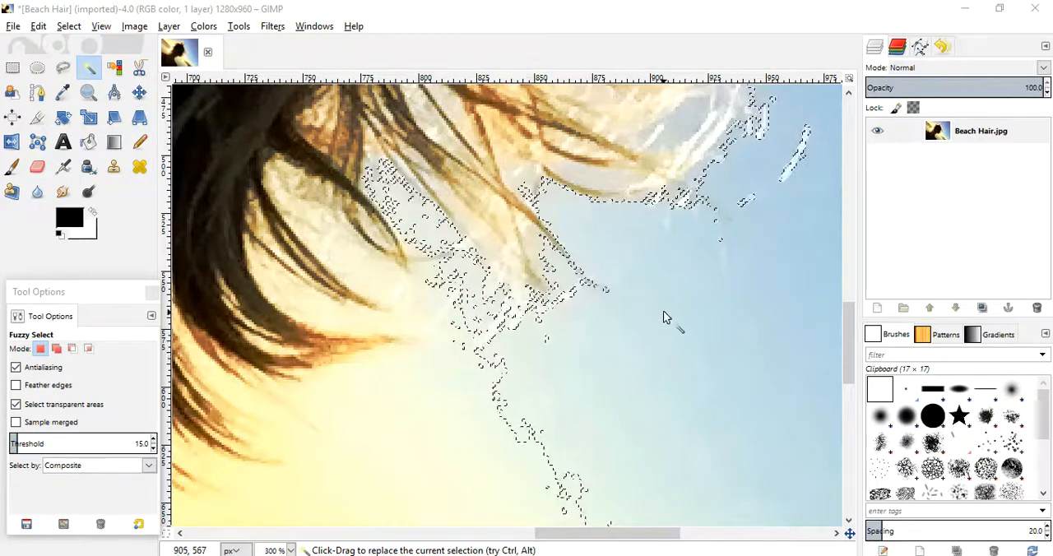
shift+click(688, 118)
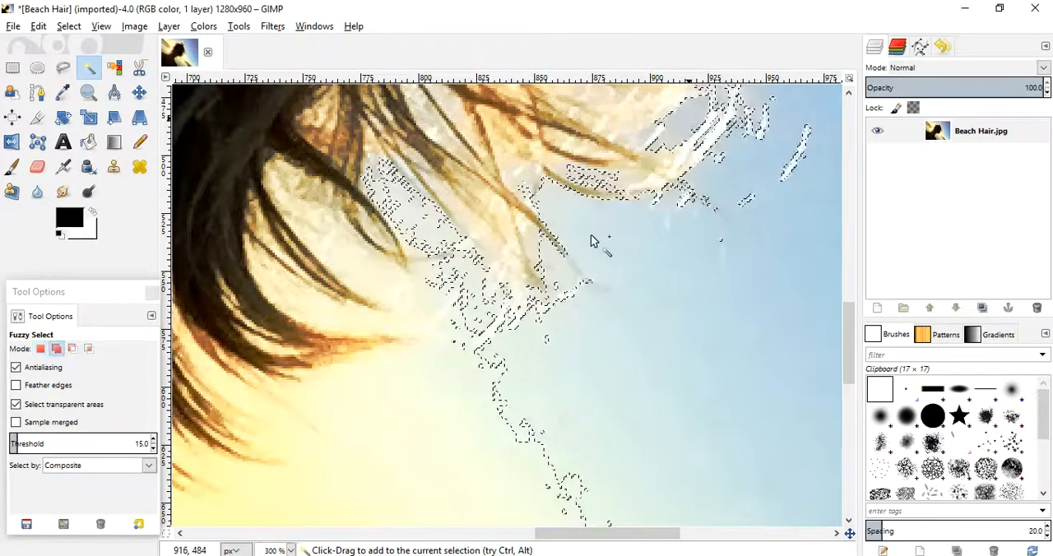
shift+click(531, 237)
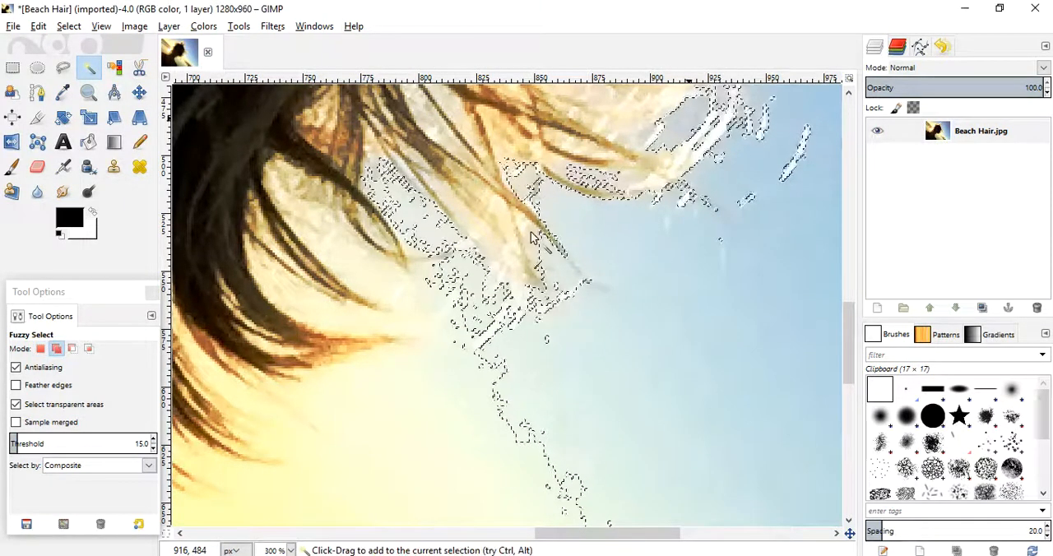
- Extend the sky selection to the pale areas between and below the lower strands and along the hair's outer edge
shift+click(441, 190)
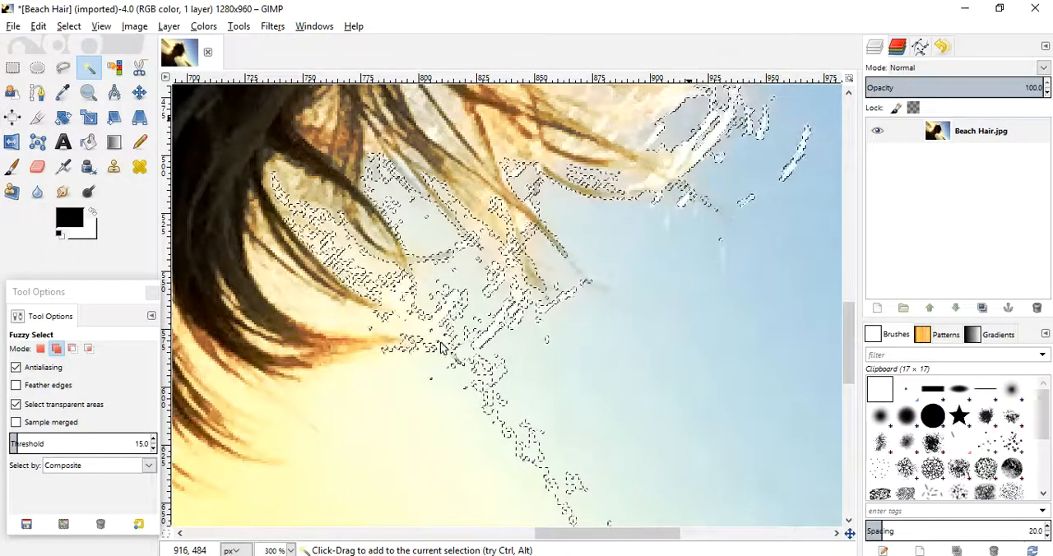
click(519, 318)
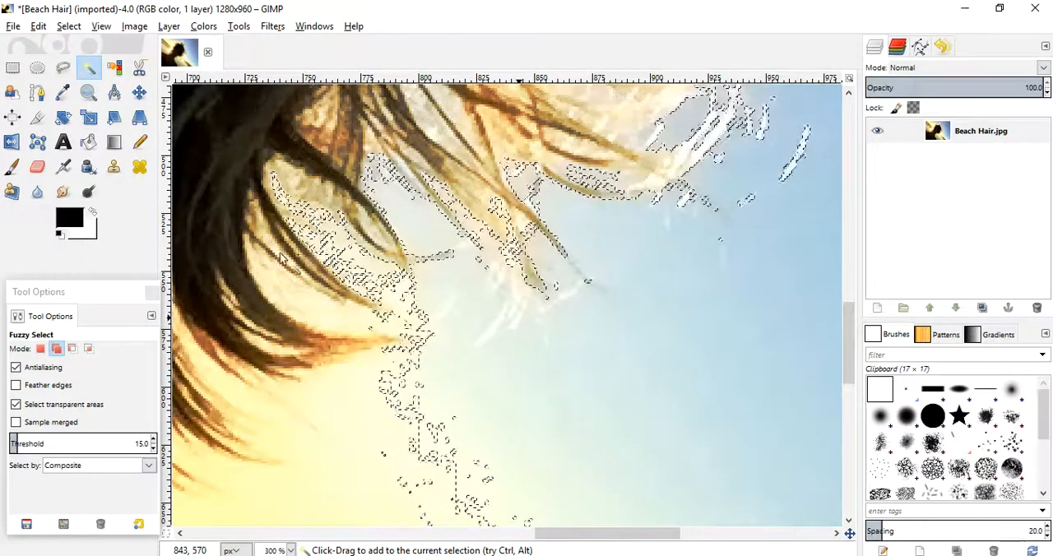
click(344, 259)
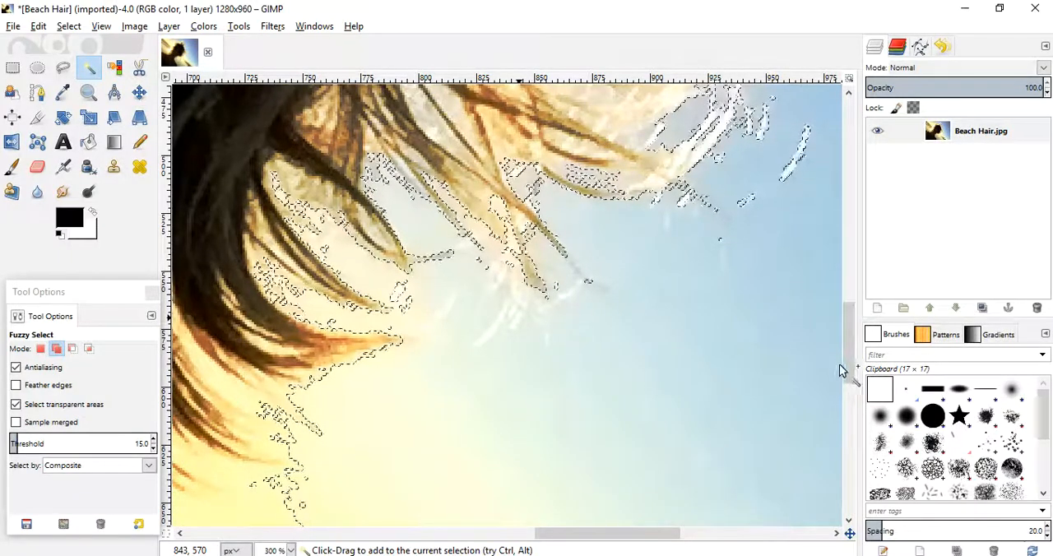
drag(839, 365, 834, 340)
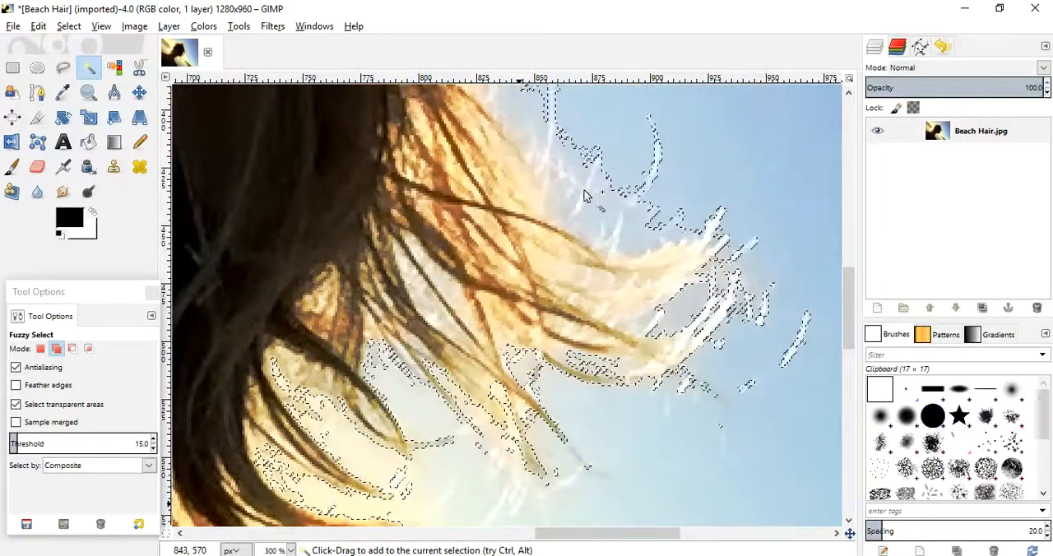
click(552, 213)
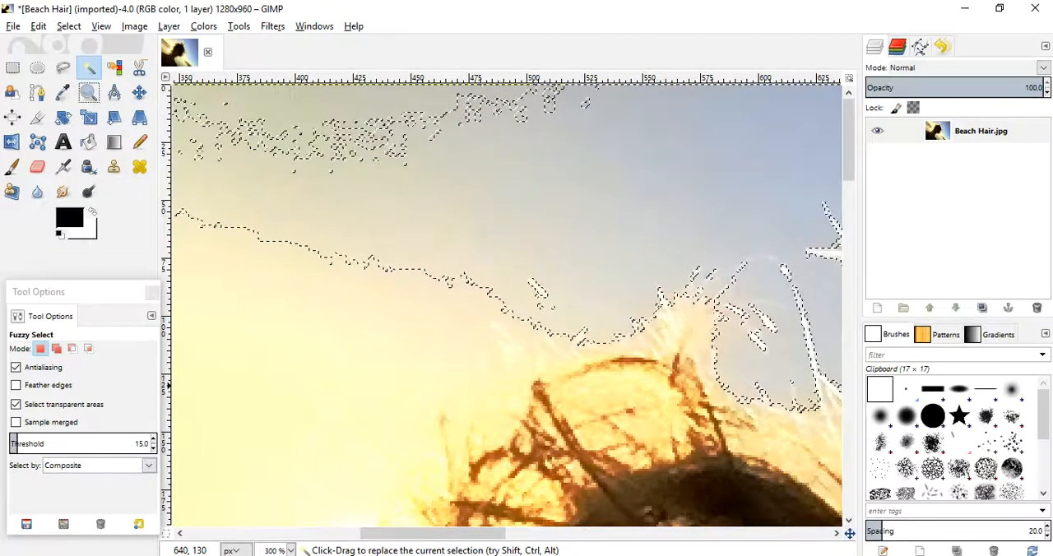
- Add the unselected band of greenish sky along the photo's upper edge to the selection with Fuzzy Select
click(88, 94)
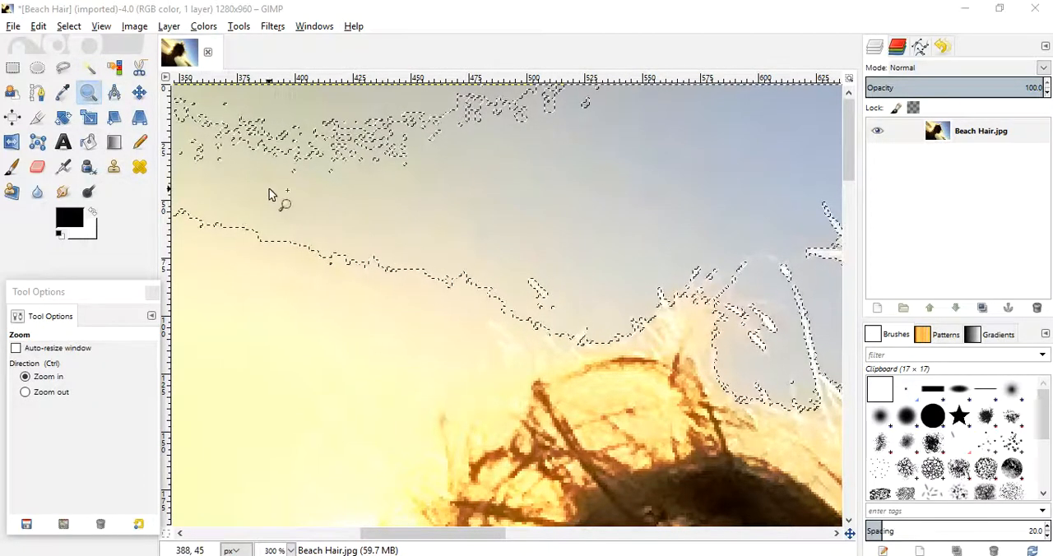
click(373, 204)
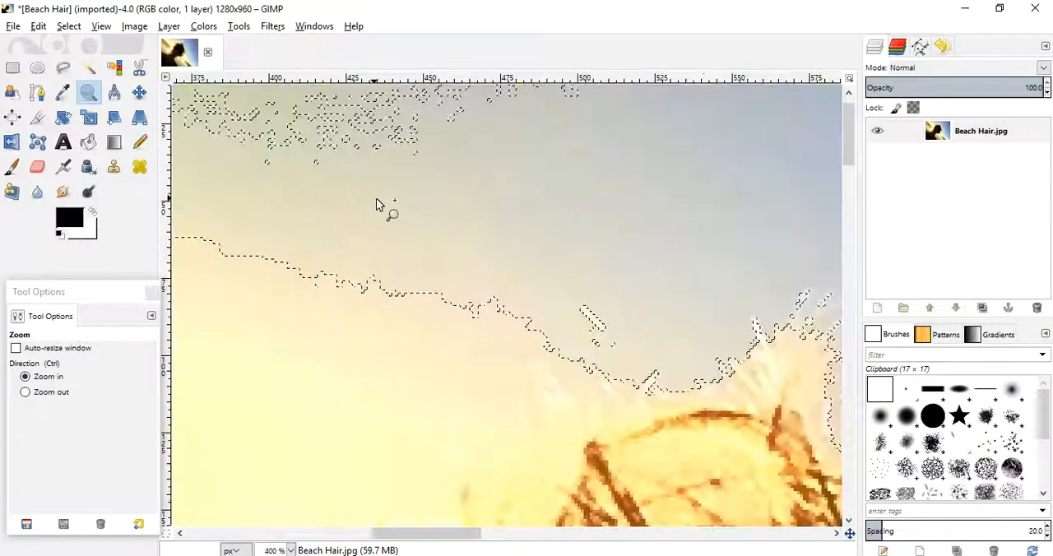
ctrl+click(383, 206)
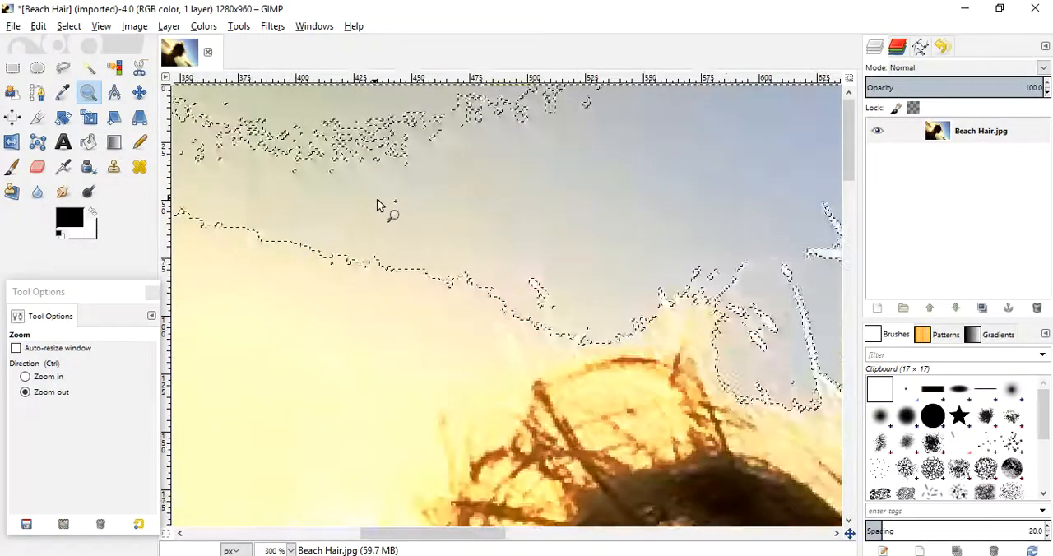
ctrl+click(402, 211)
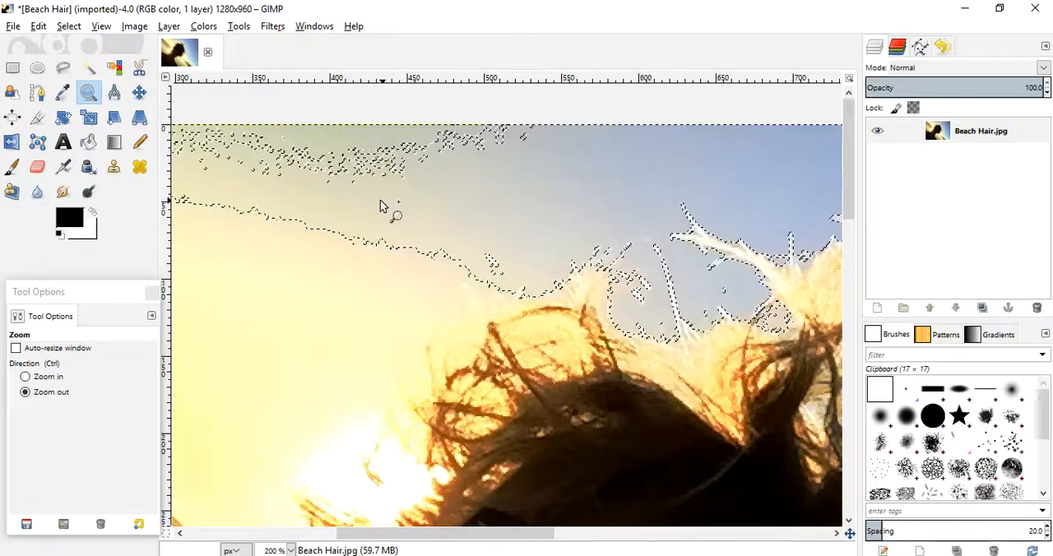
click(381, 206)
click(381, 206)
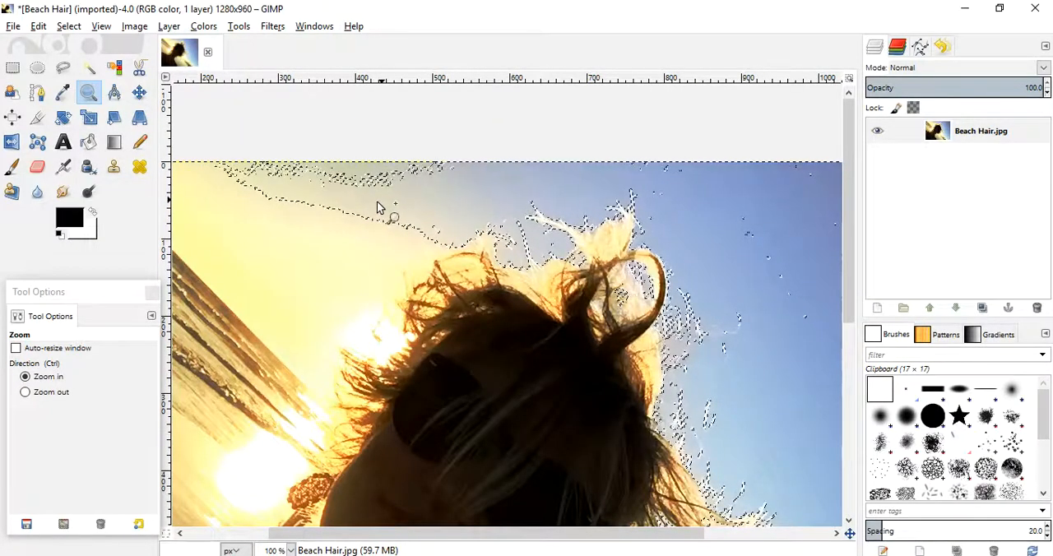
click(357, 176)
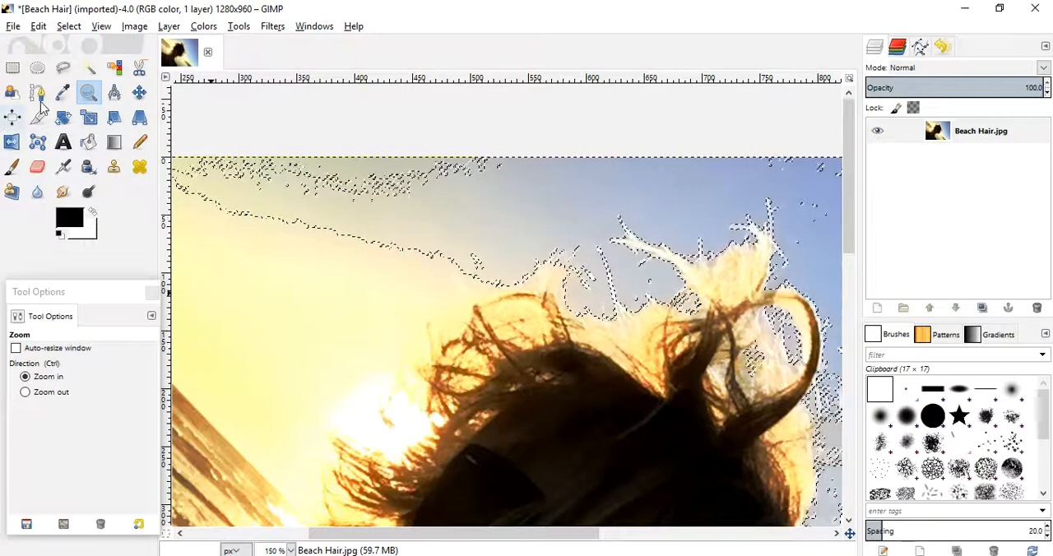
click(89, 68)
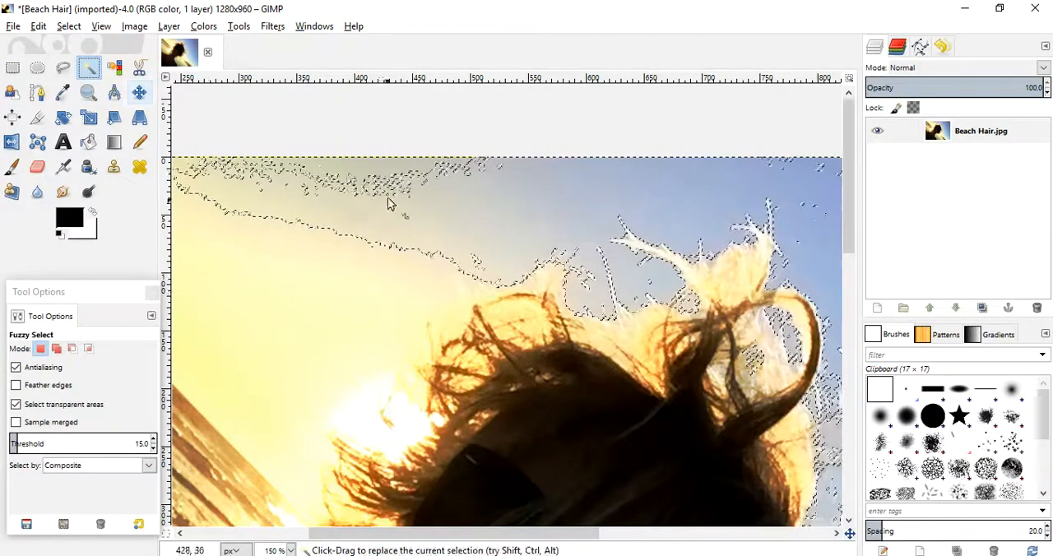
shift+click(357, 172)
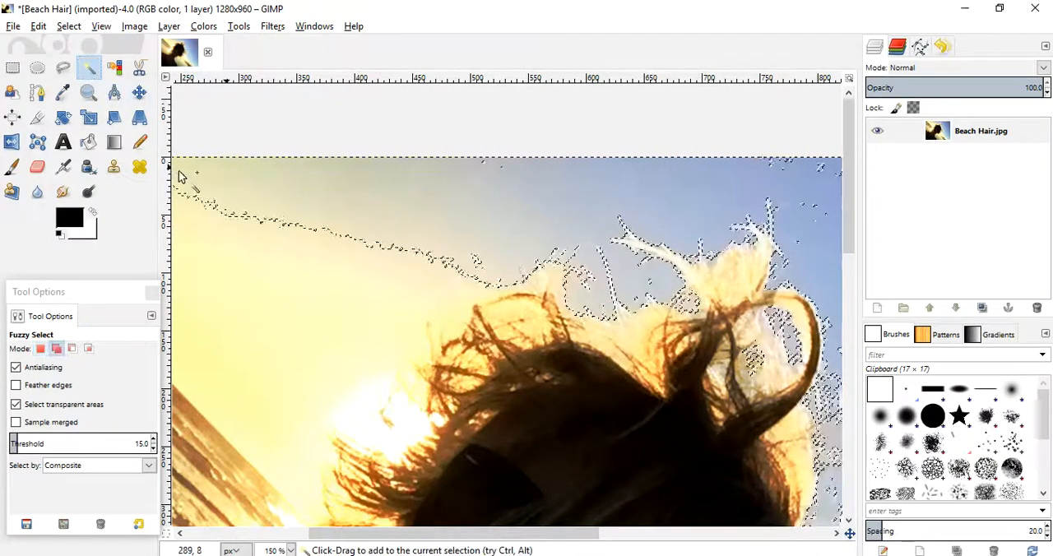
drag(426, 541, 494, 538)
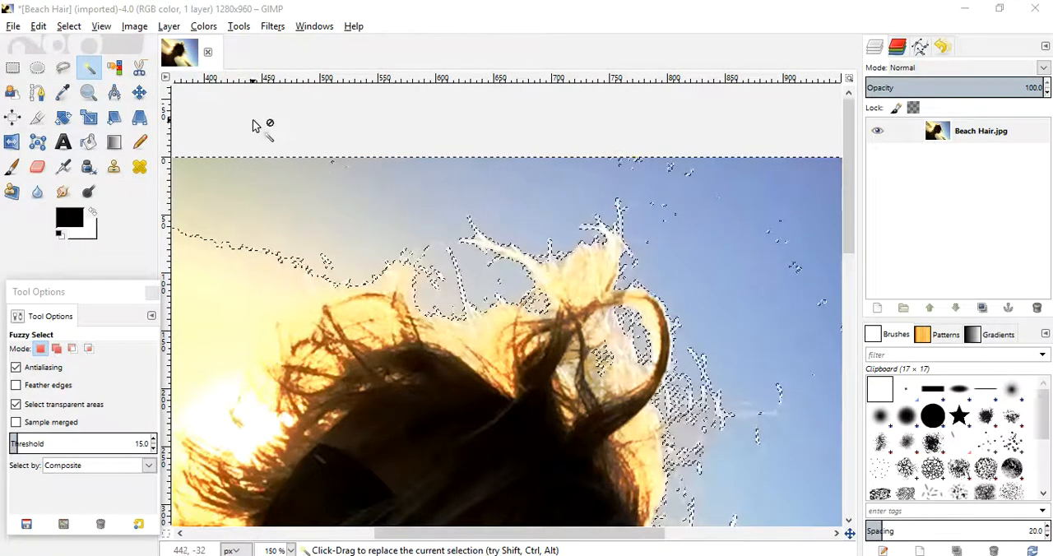
- Save the image under the new name Beach Hair Colorization.xcf in the 2017-18 folder
click(13, 27)
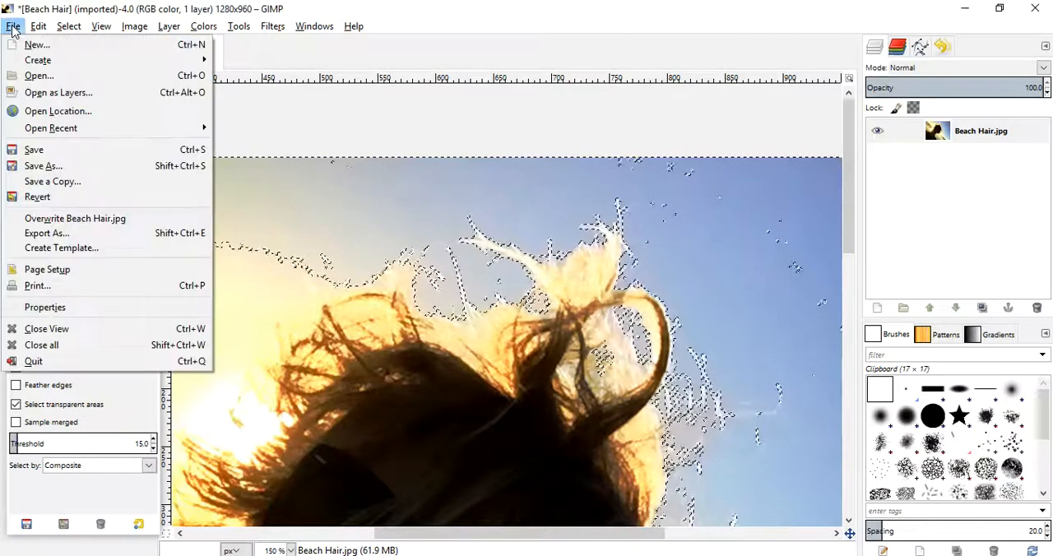
click(31, 168)
text(Beach Hair Colorization.xcf)
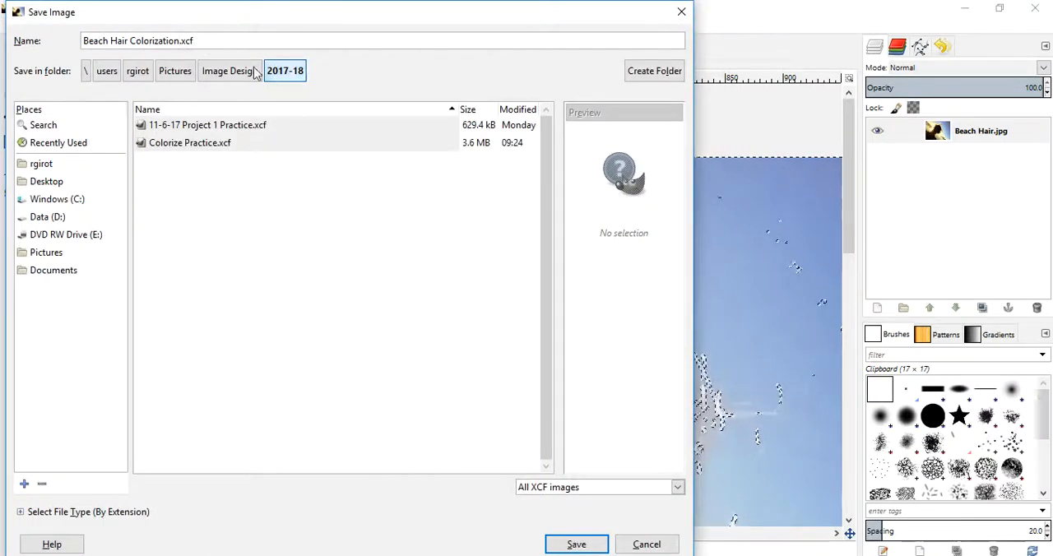
click(575, 544)
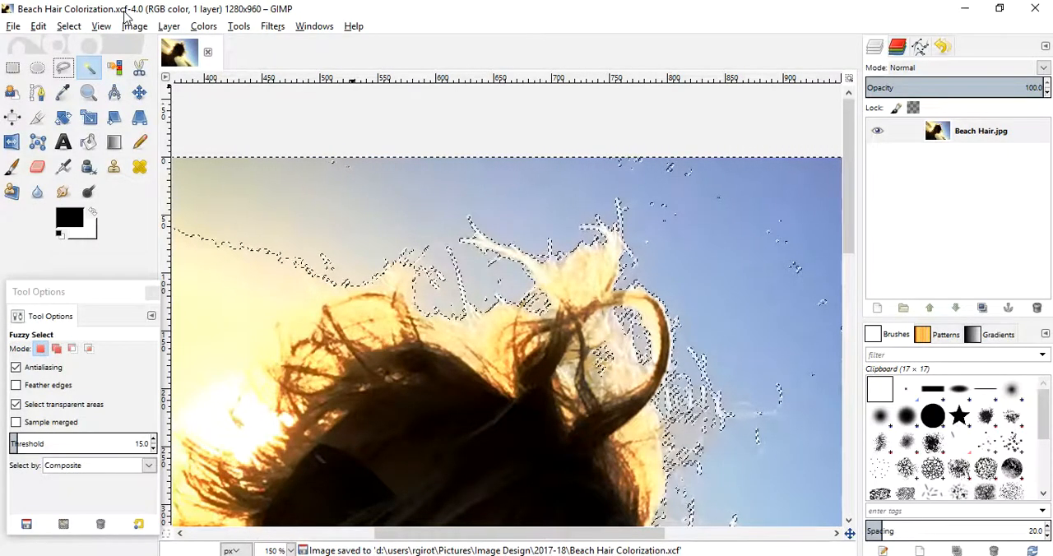
click(13, 28)
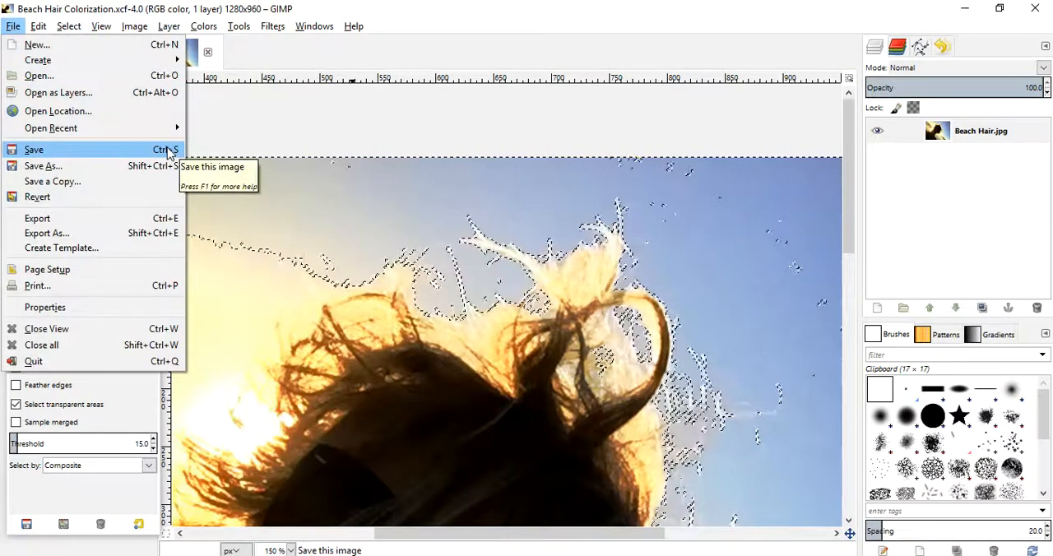
click(437, 18)
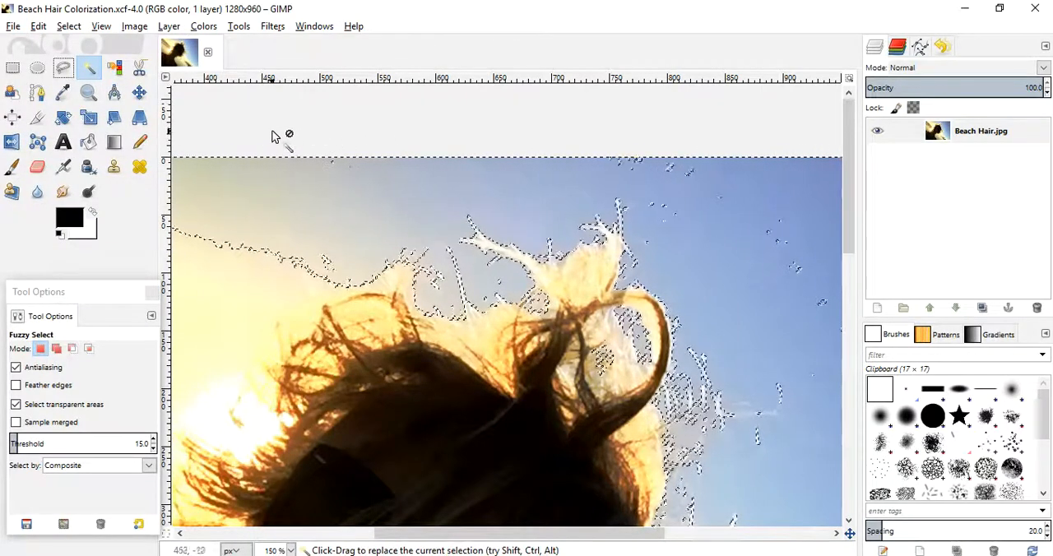
- Add the stray unselected specks in the upper sky above the hair to the existing selection with Free Select
click(63, 71)
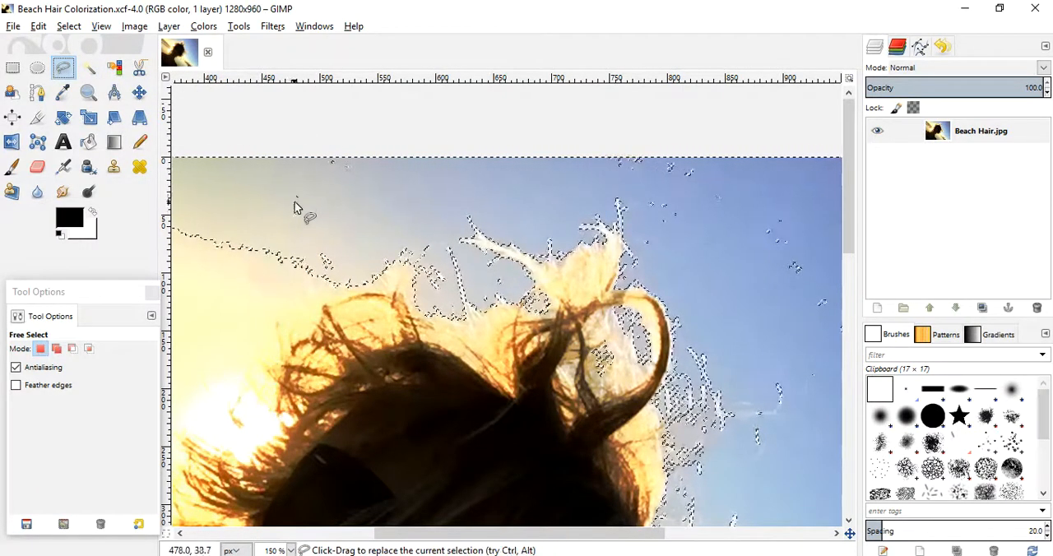
mouse_move(300, 160)
mouse_down()
mouse_move(343, 194)
mouse_move(549, 171)
mouse_up()
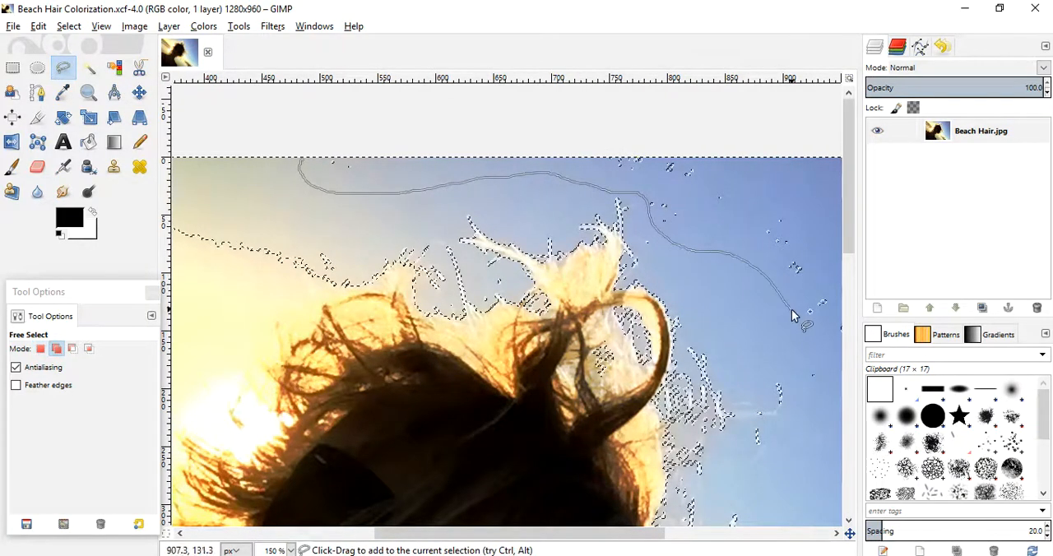
mouse_move(816, 214)
mouse_down()
mouse_move(763, 164)
mouse_move(689, 129)
mouse_move(567, 123)
mouse_up()
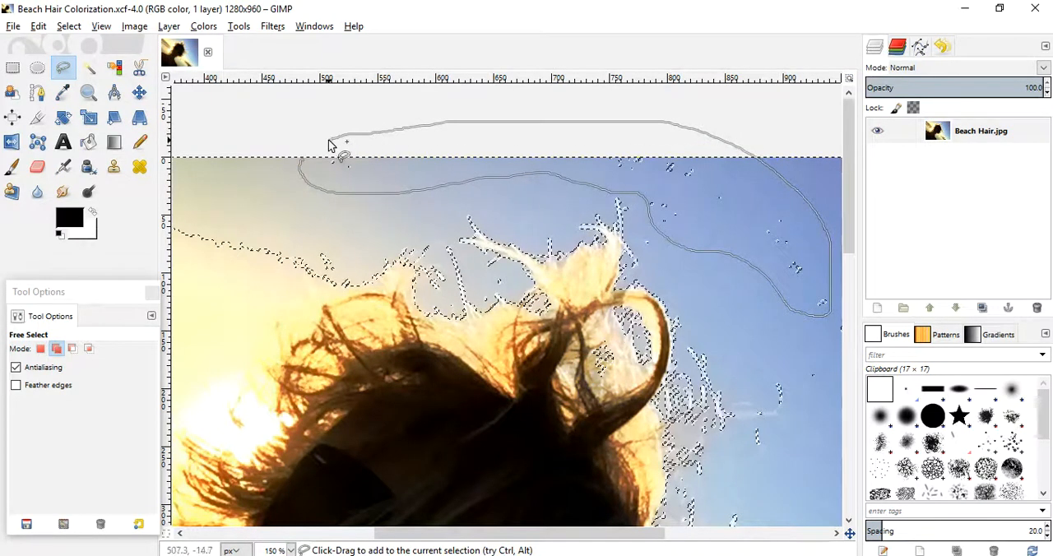
drag(312, 155, 303, 162)
key(Return)
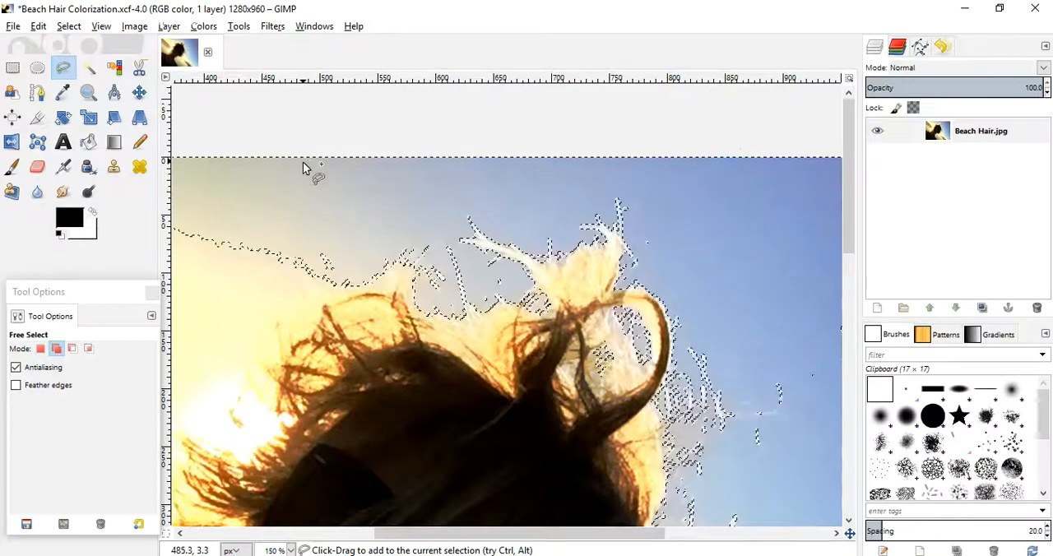
- Lasso the unselected specks in the dark blue upper-right part of the sky into the selection with Free Select
drag(501, 535, 696, 544)
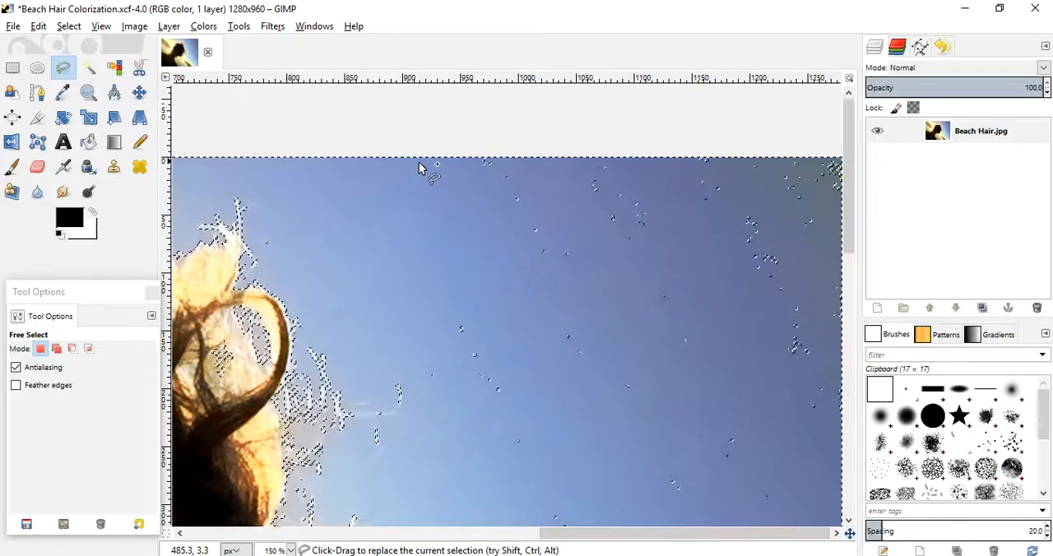
drag(416, 174, 415, 319)
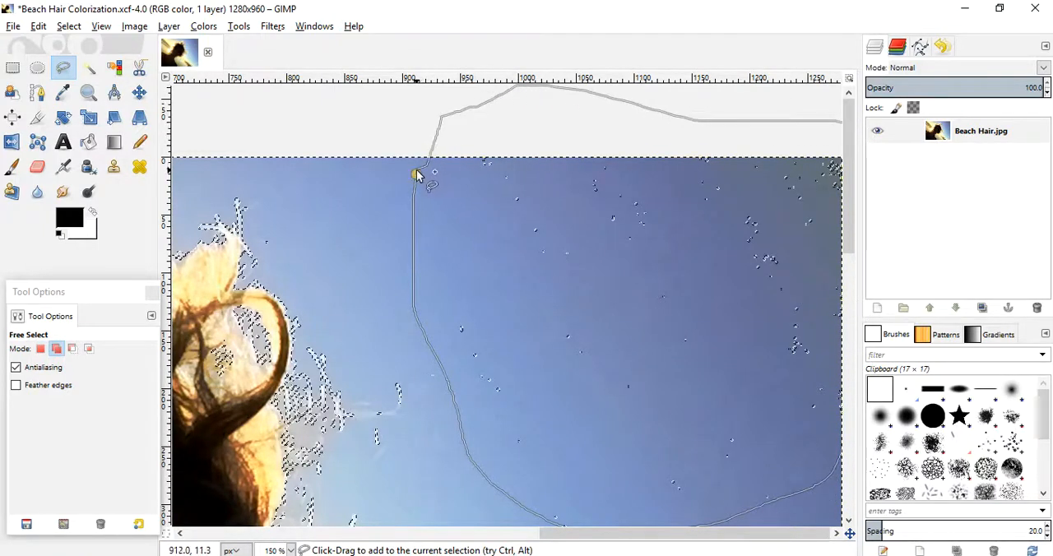
drag(416, 176, 417, 176)
key(Return)
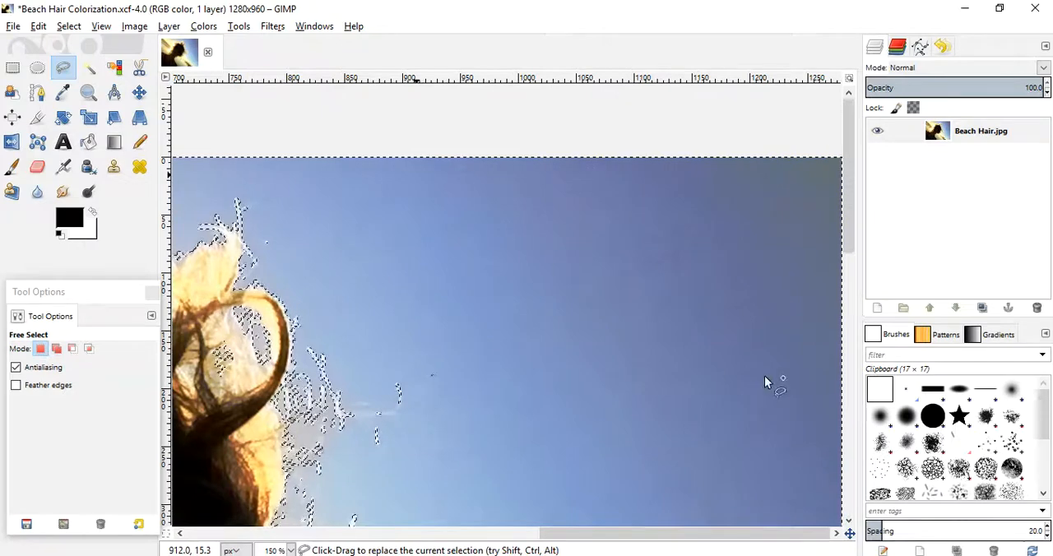
- Save the updated selection in the current project file
scroll(417, 176, down, 5)
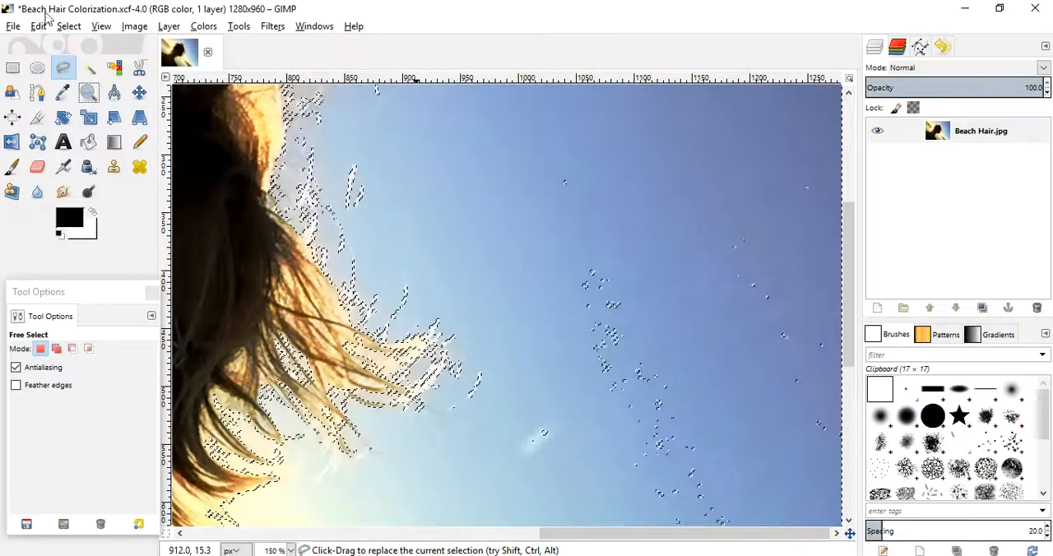
click(13, 25)
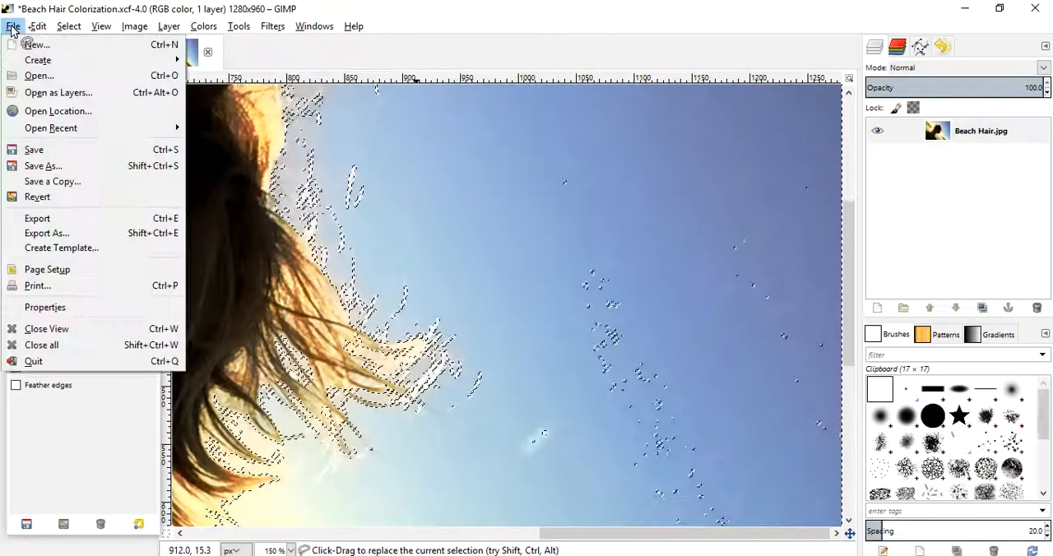
click(31, 151)
- Fit the whole image in the window and save the project again
click(88, 92)
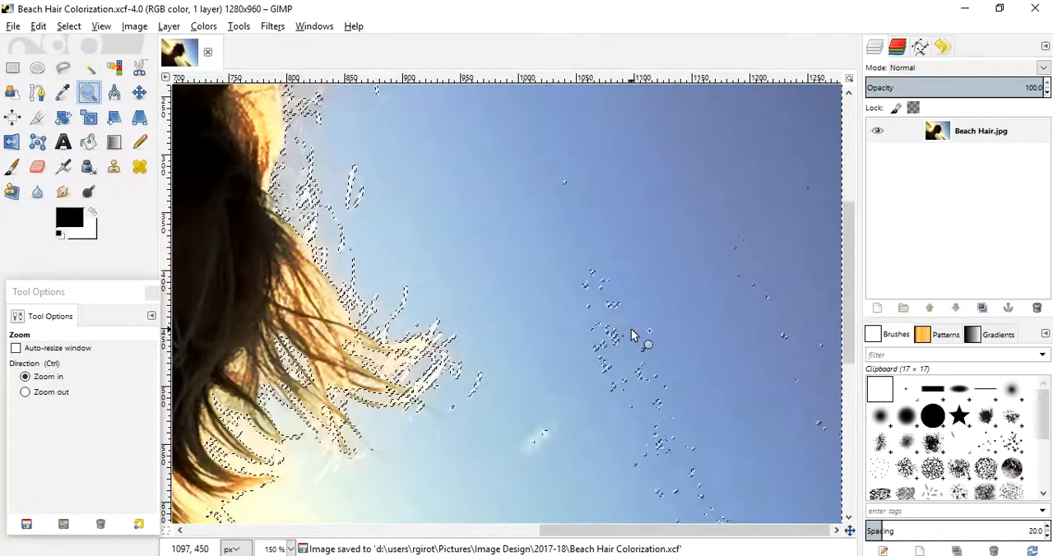
ctrl+click(678, 308)
ctrl+click(678, 309)
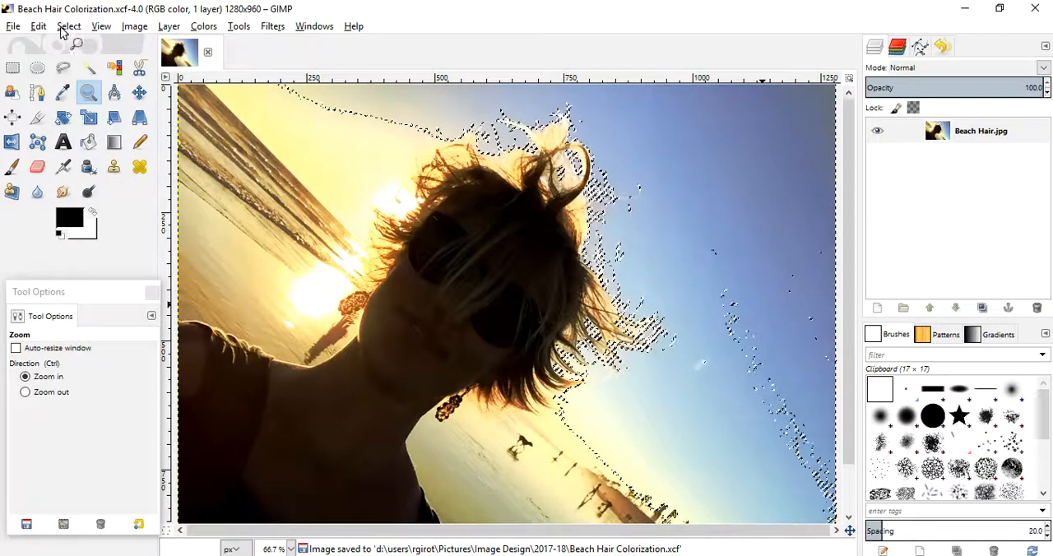
click(101, 26)
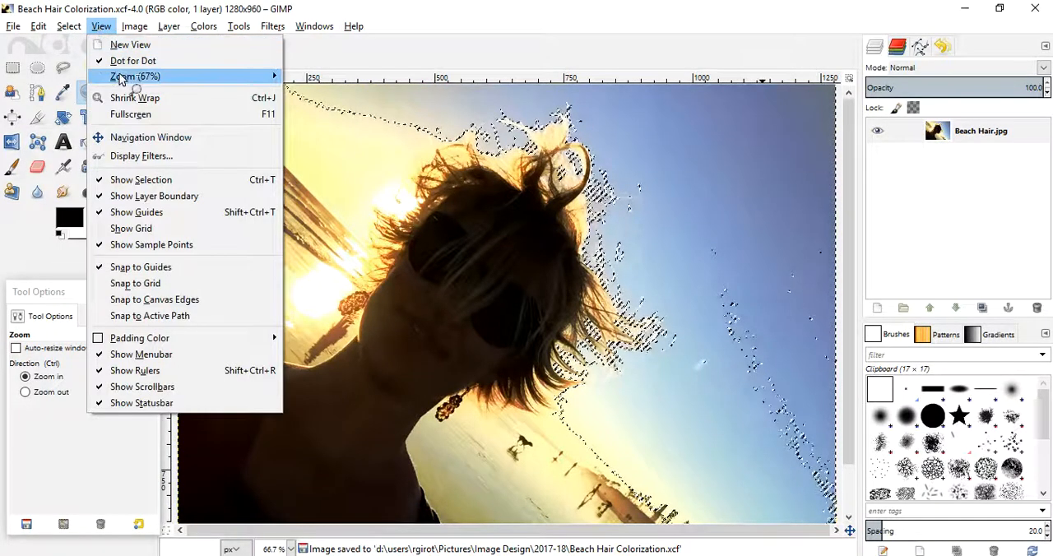
mouse_move(123, 76)
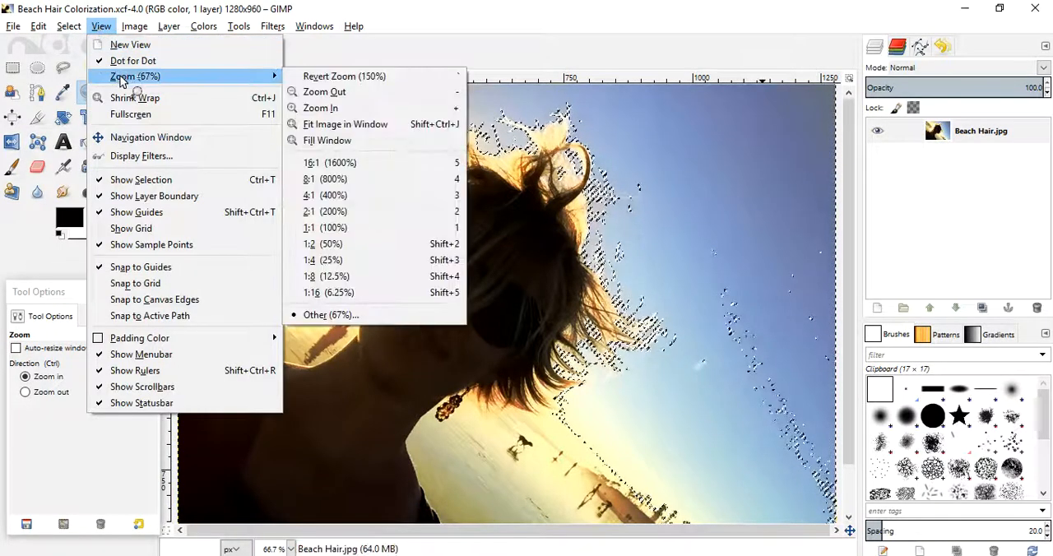
click(346, 125)
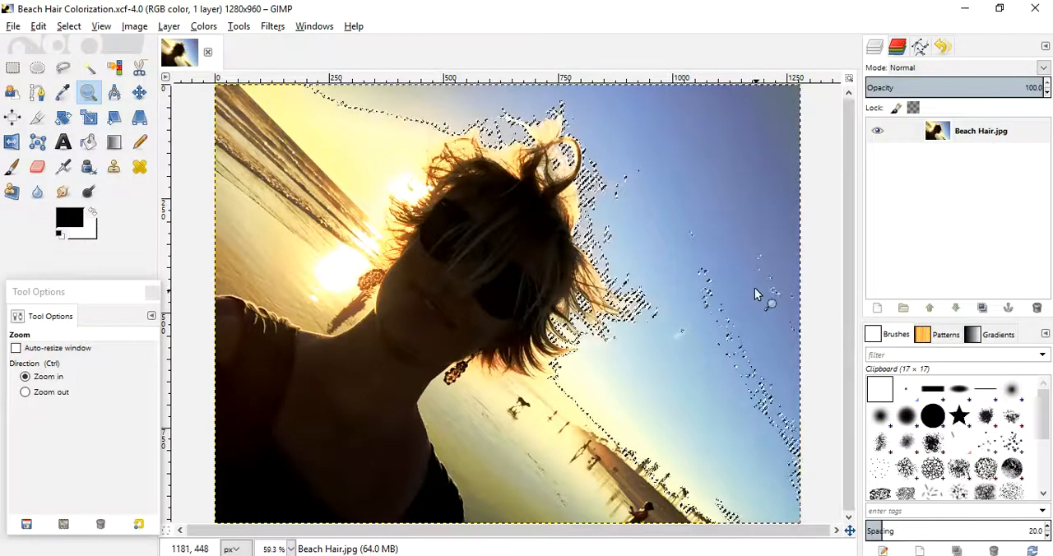
click(89, 69)
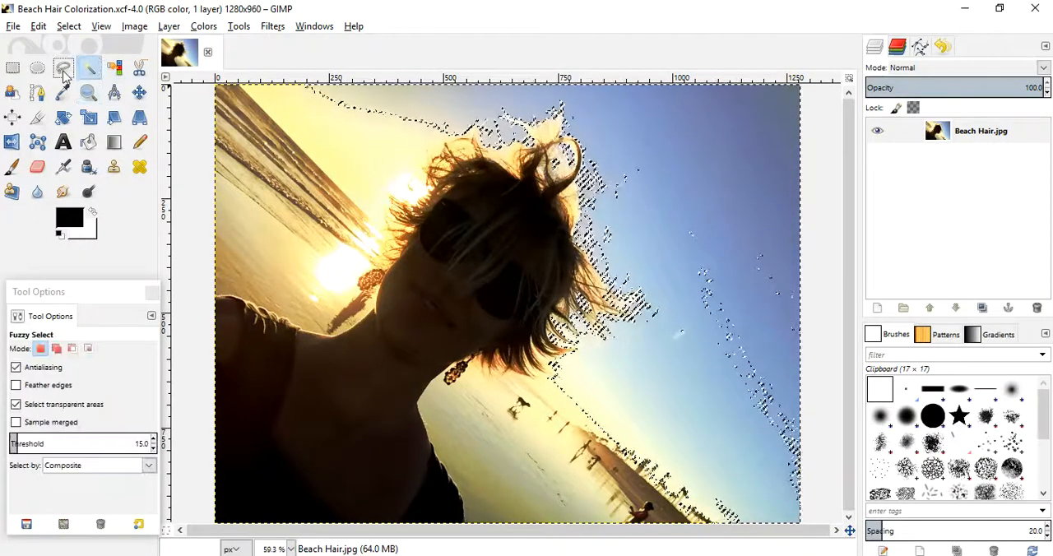
click(15, 26)
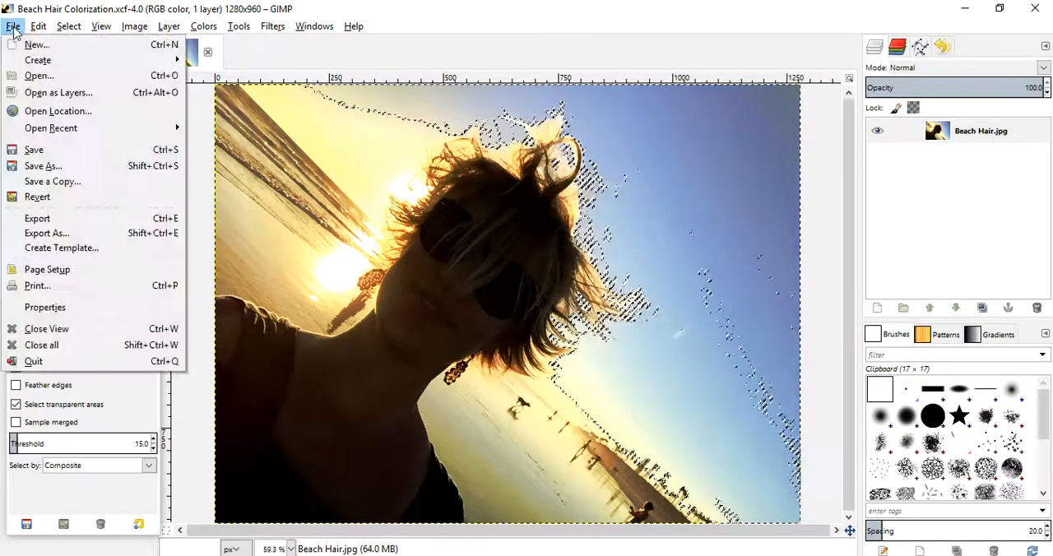
click(34, 151)
- Add the remaining specks in the blue sky down to the photo's lower-right corner to the selection with Free Select
click(63, 69)
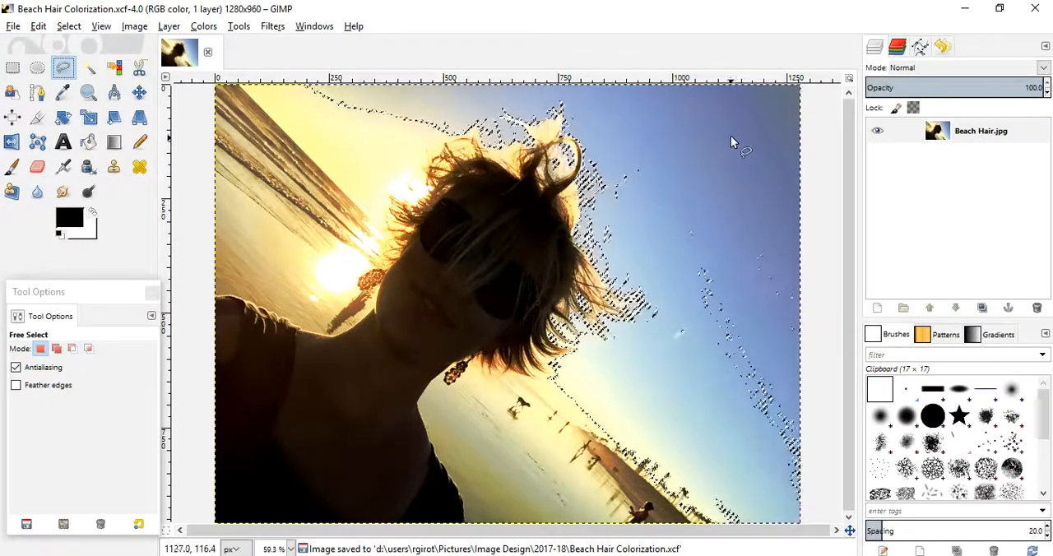
drag(701, 125, 625, 152)
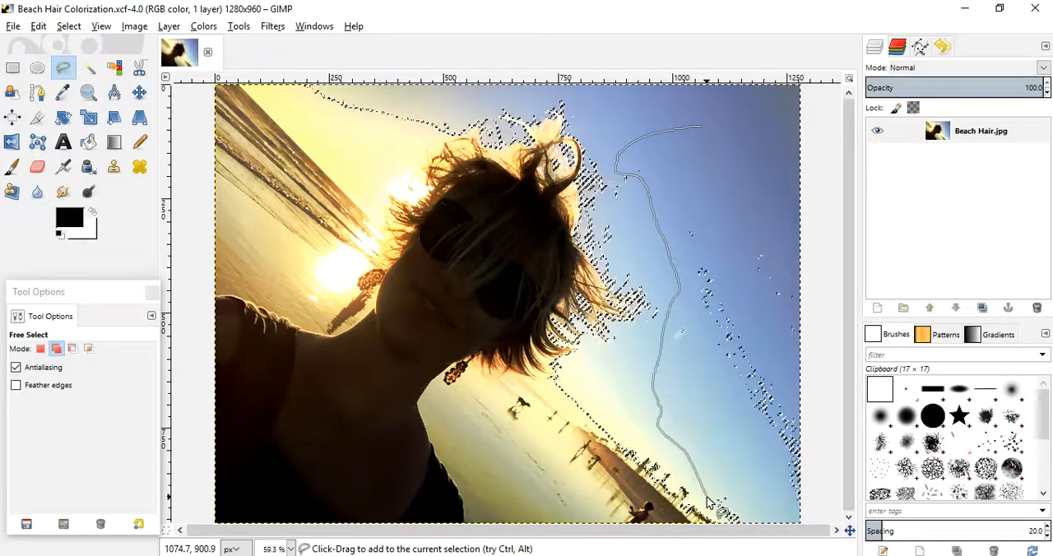
drag(709, 503, 732, 487)
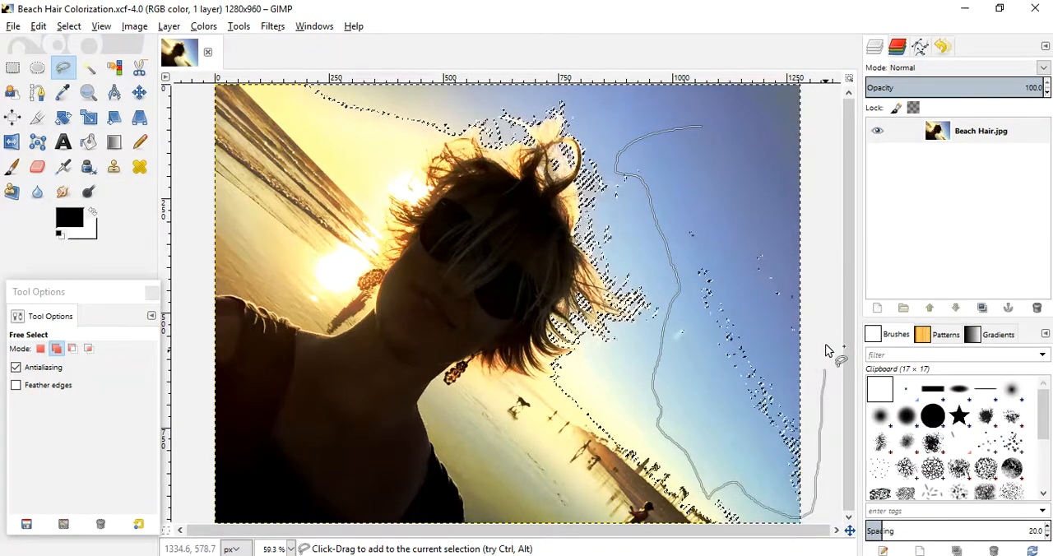
shift+click(700, 129)
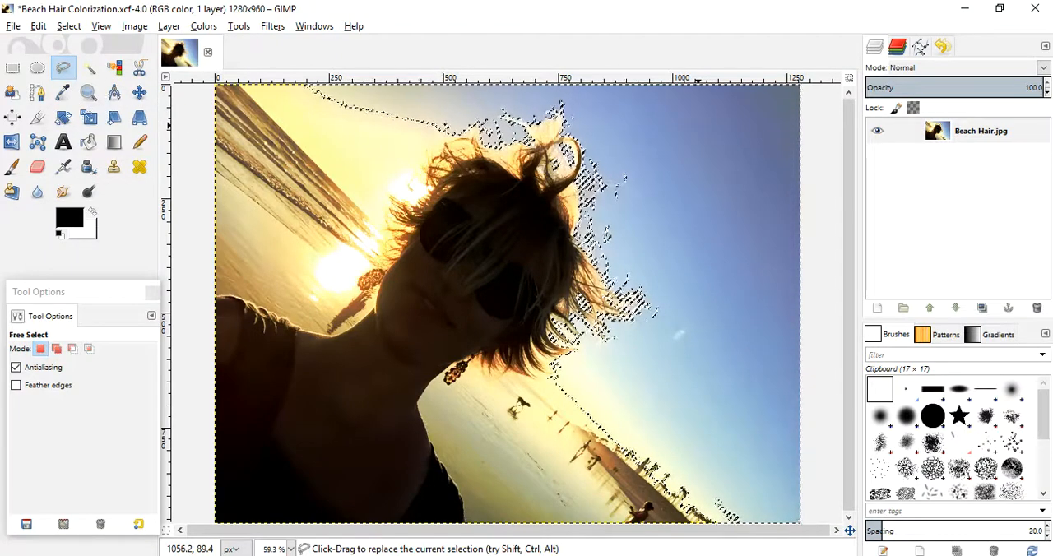
- Examine the selection's edge up close along the beach horizon, the lower hair strands and the sky beside the sea
click(88, 92)
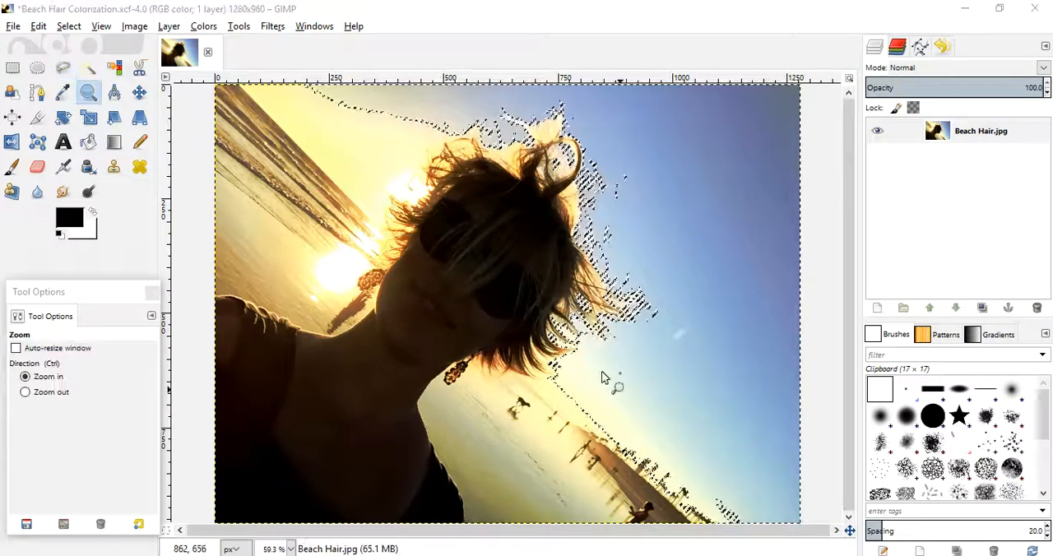
click(732, 499)
click(714, 494)
click(714, 498)
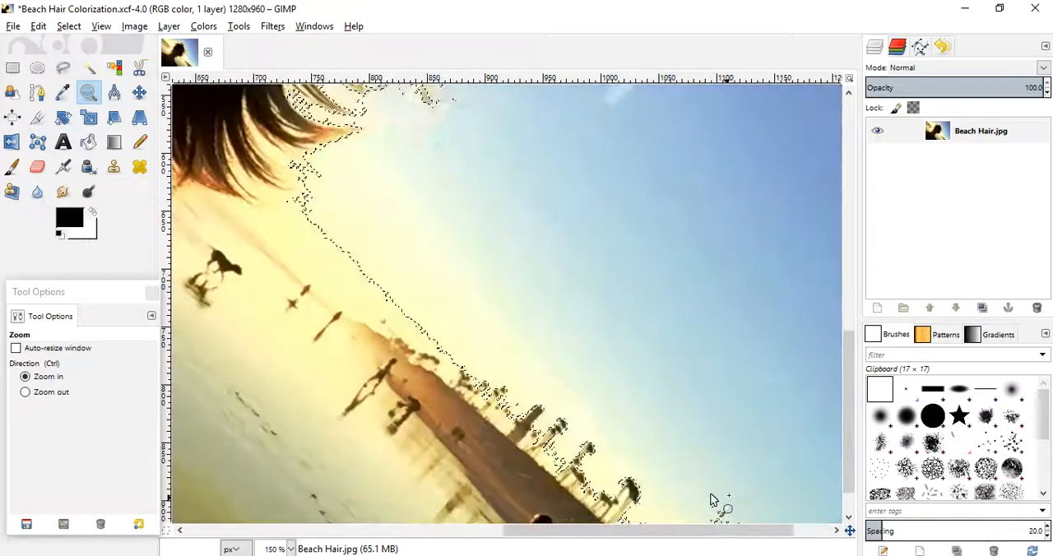
click(715, 499)
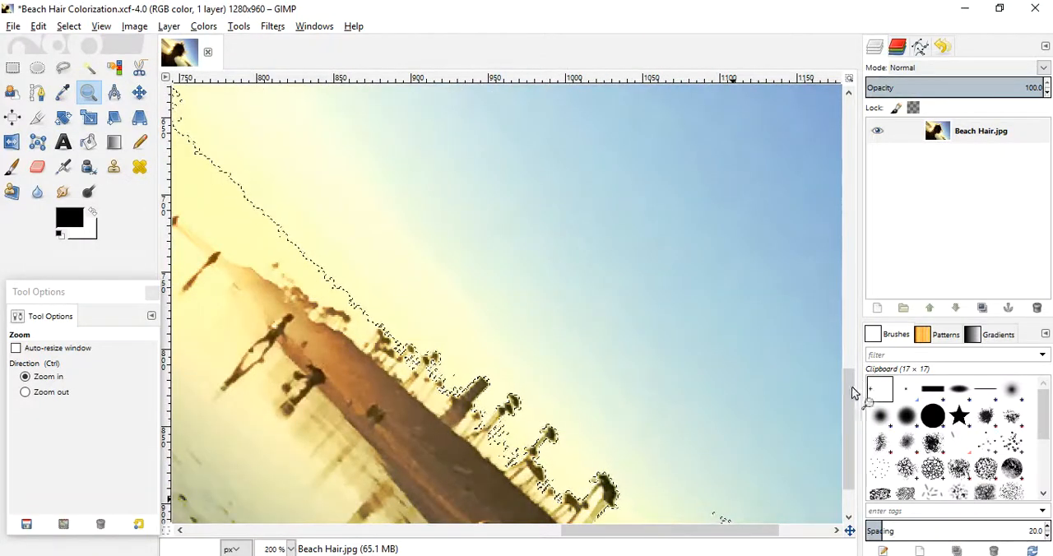
drag(852, 394, 852, 414)
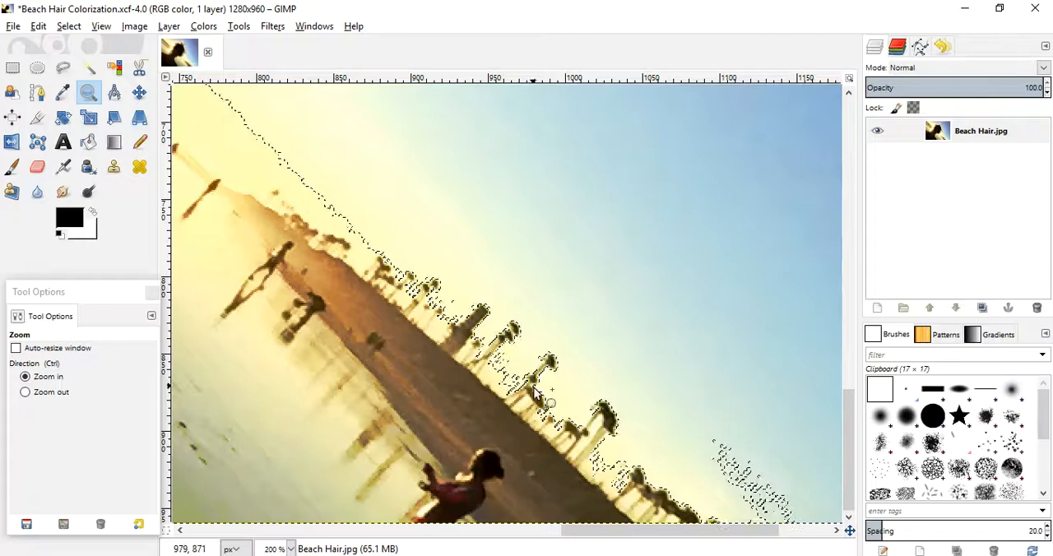
drag(658, 534, 576, 535)
drag(847, 437, 843, 383)
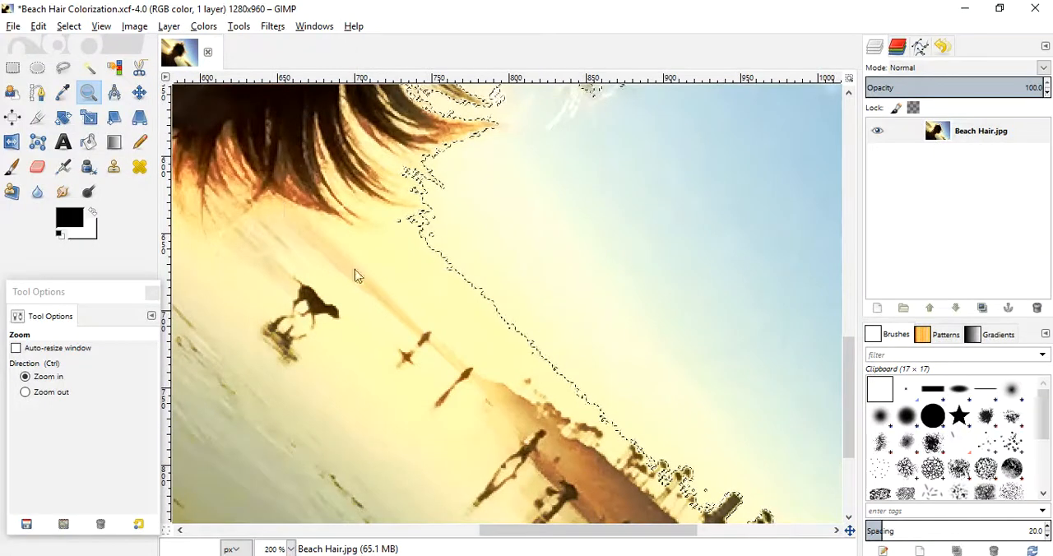
drag(662, 535, 367, 535)
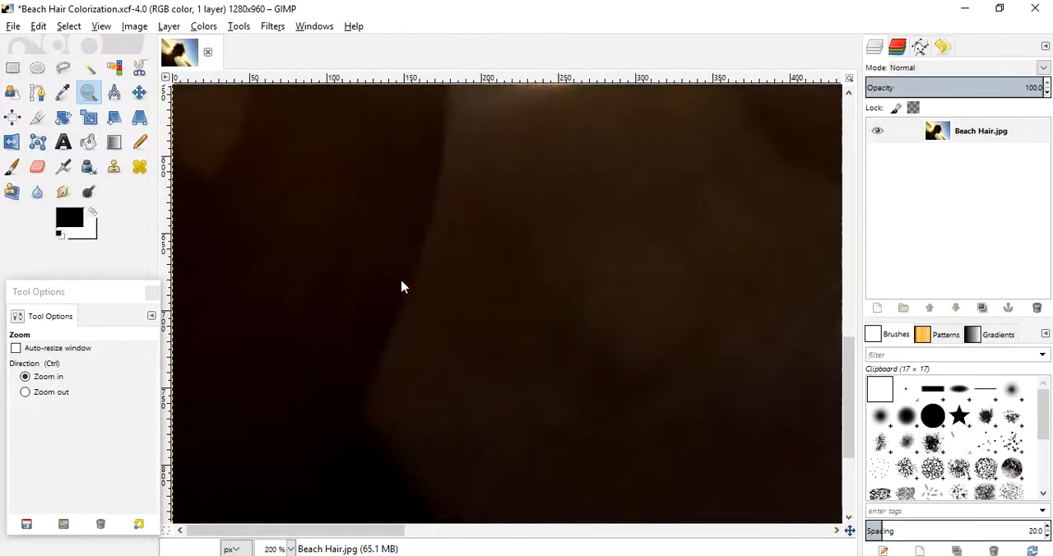
drag(856, 418, 836, 212)
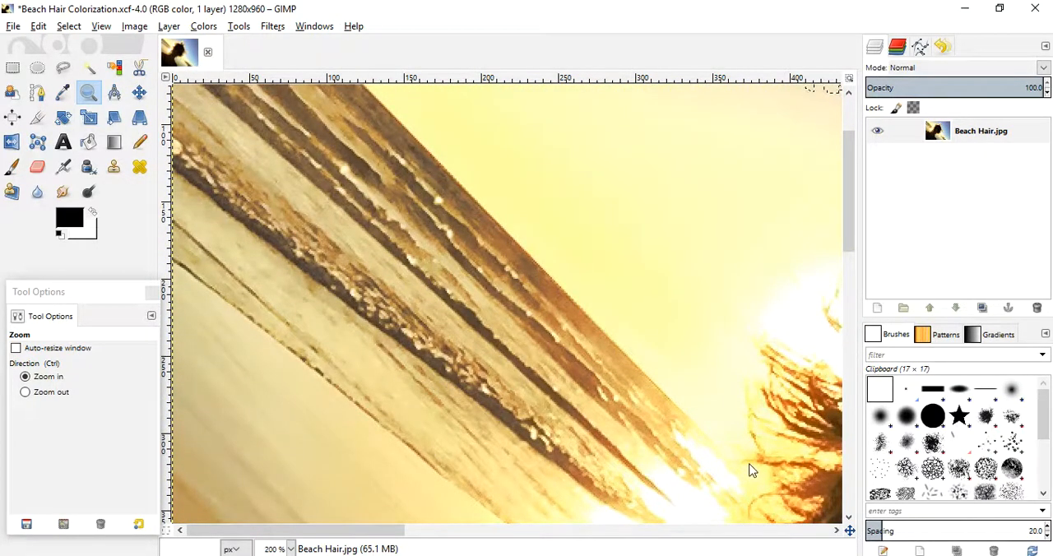
key(ctrl+shift+j)
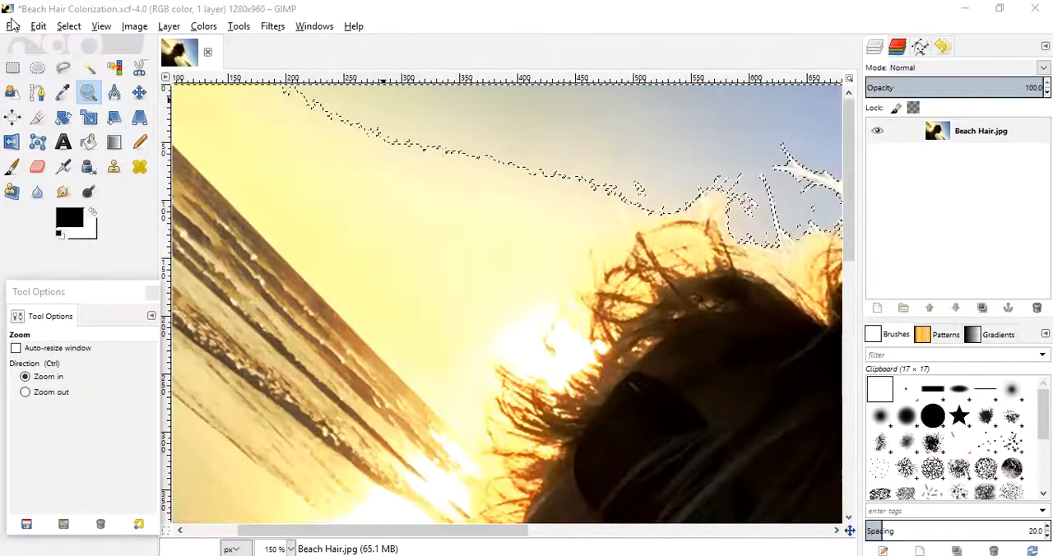
- Save the project and add the yellow sky and bright sun glow between the sea horizon and hair with Fuzzy Select
click(12, 26)
click(34, 149)
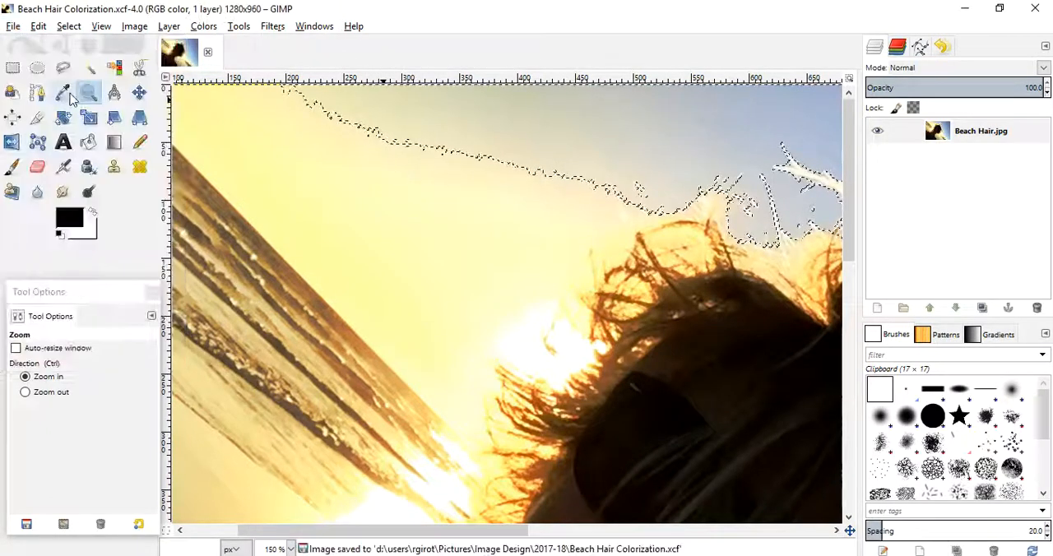
click(89, 68)
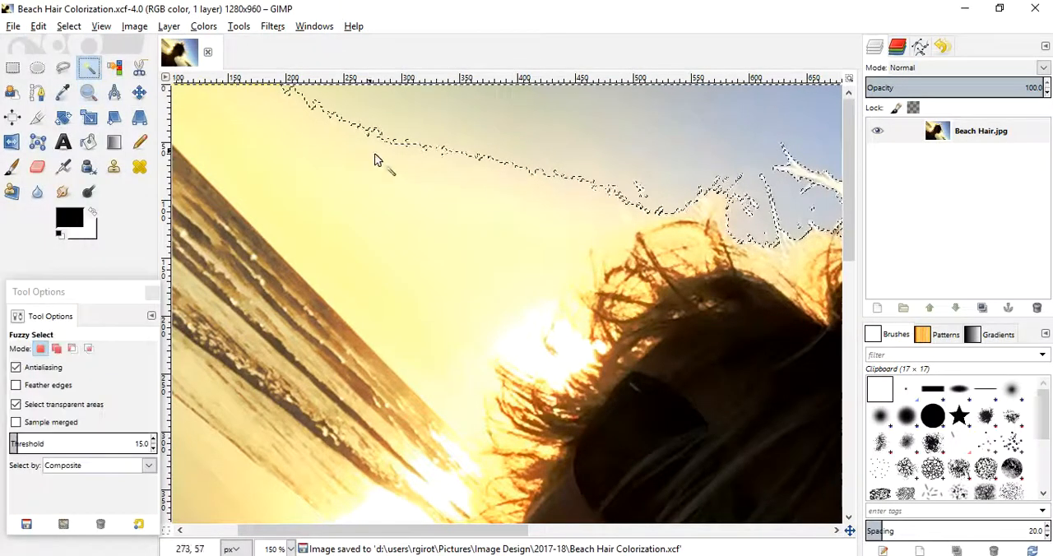
shift+click(401, 213)
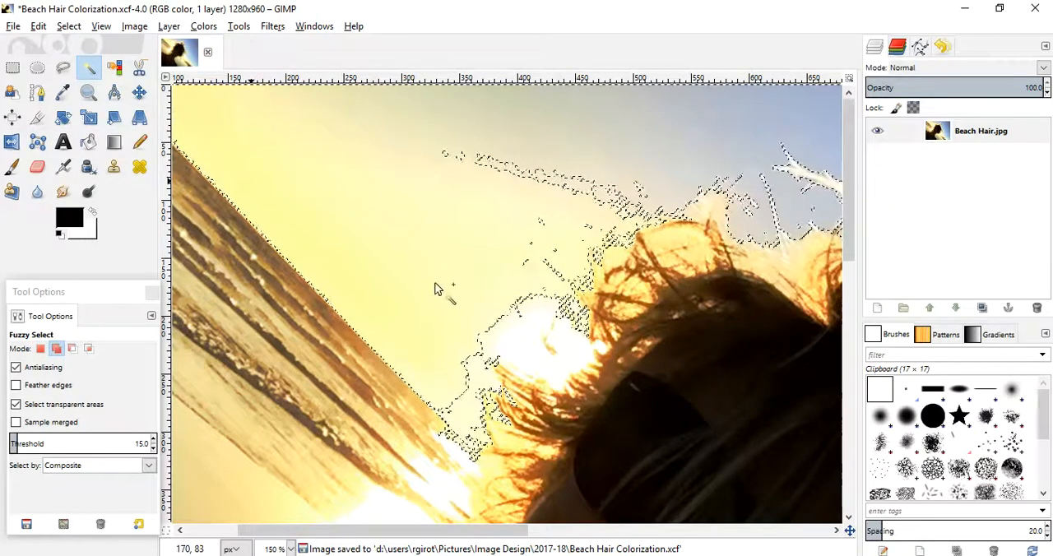
click(519, 317)
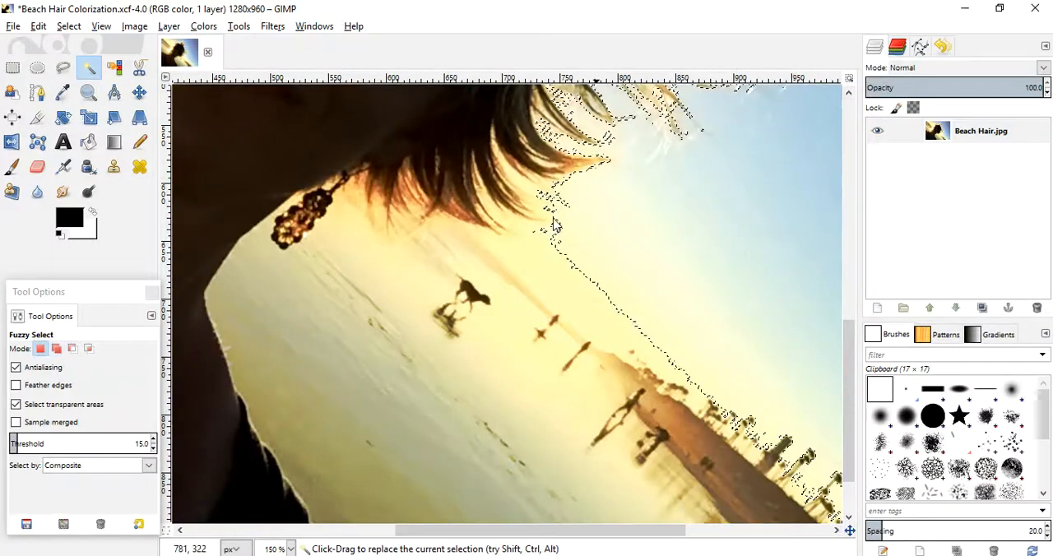
- Add the pale yellow sky between the lower hair strands and the beach horizon to the selection with Fuzzy Select
shift+click(527, 190)
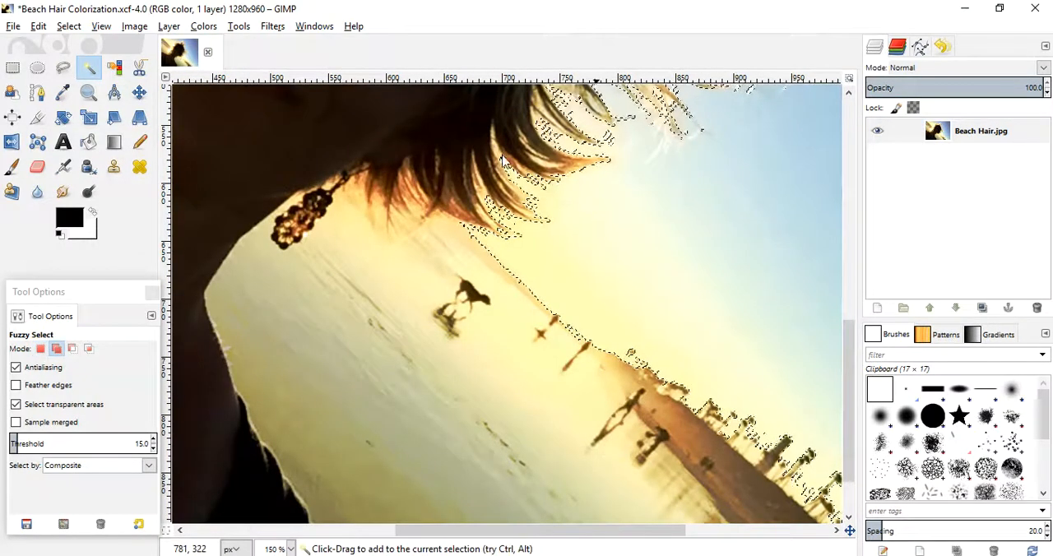
shift+click(497, 152)
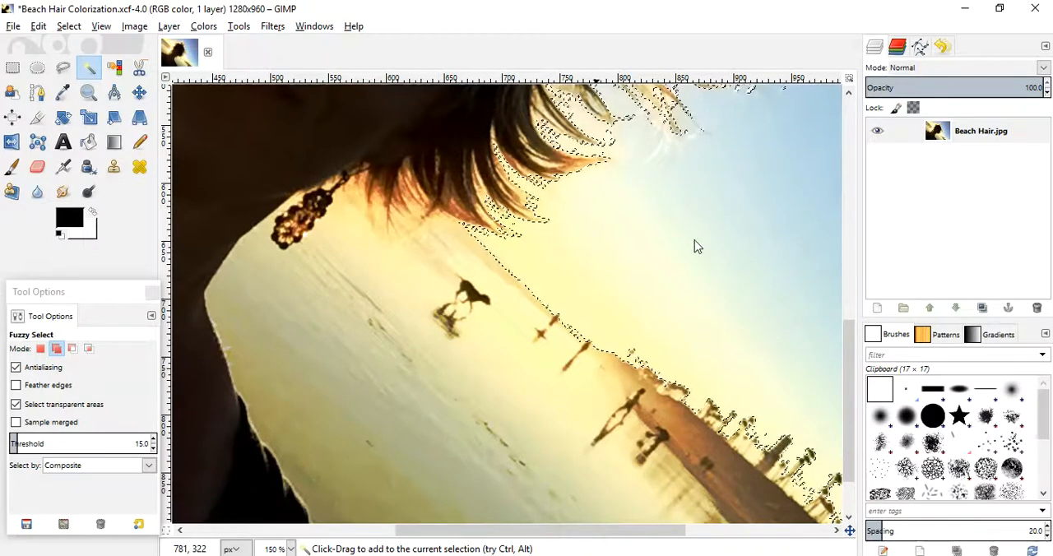
drag(851, 349, 818, 311)
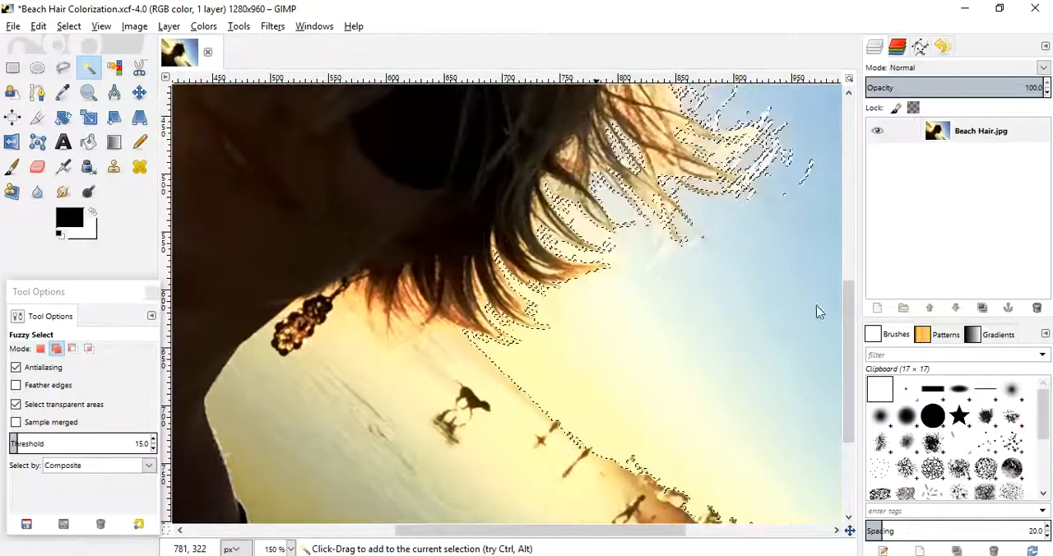
- Add the pale sky gaps between the hair strands and their tips to the selection with Fuzzy Select
click(569, 156)
click(569, 153)
click(689, 177)
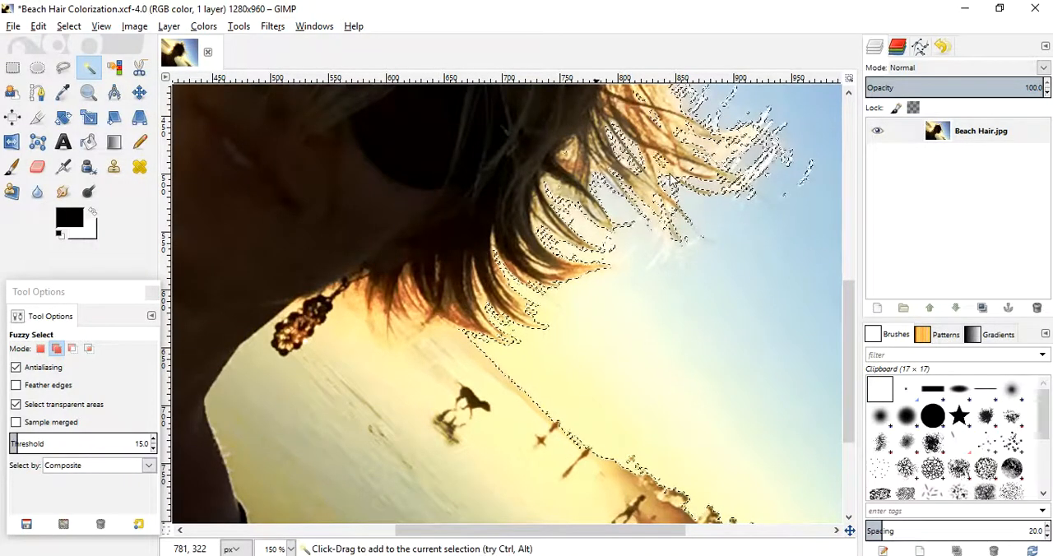
- Add the small yellow sky patches between the distant figures along the beach horizon to the selection with Fuzzy Select
drag(606, 533, 717, 532)
drag(848, 321, 847, 387)
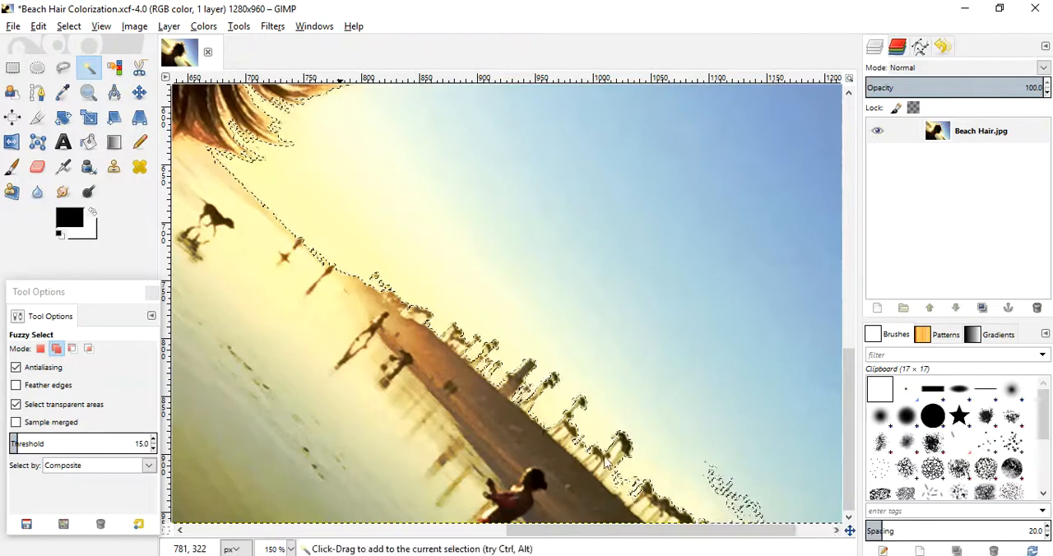
click(586, 437)
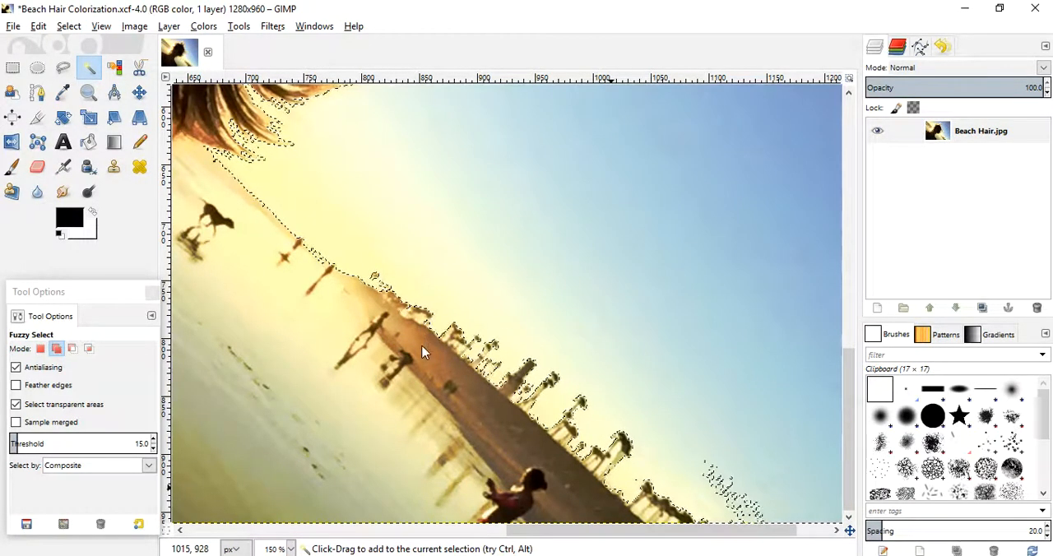
click(89, 96)
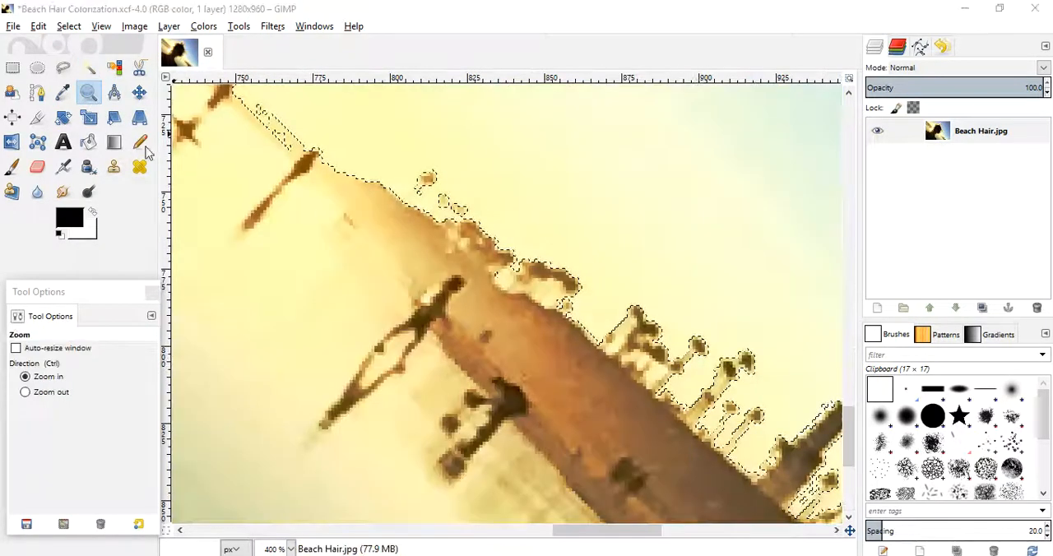
click(64, 67)
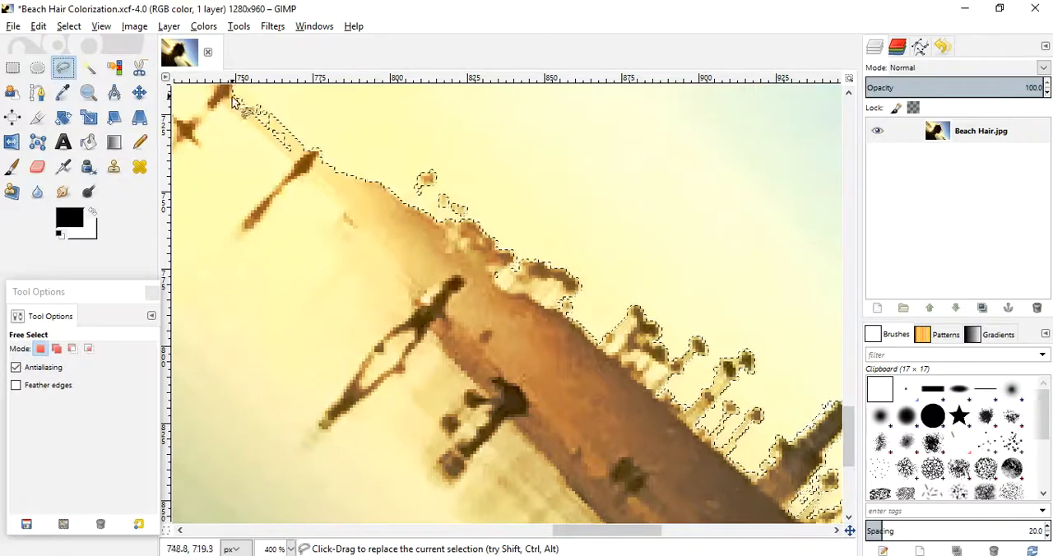
key(u)
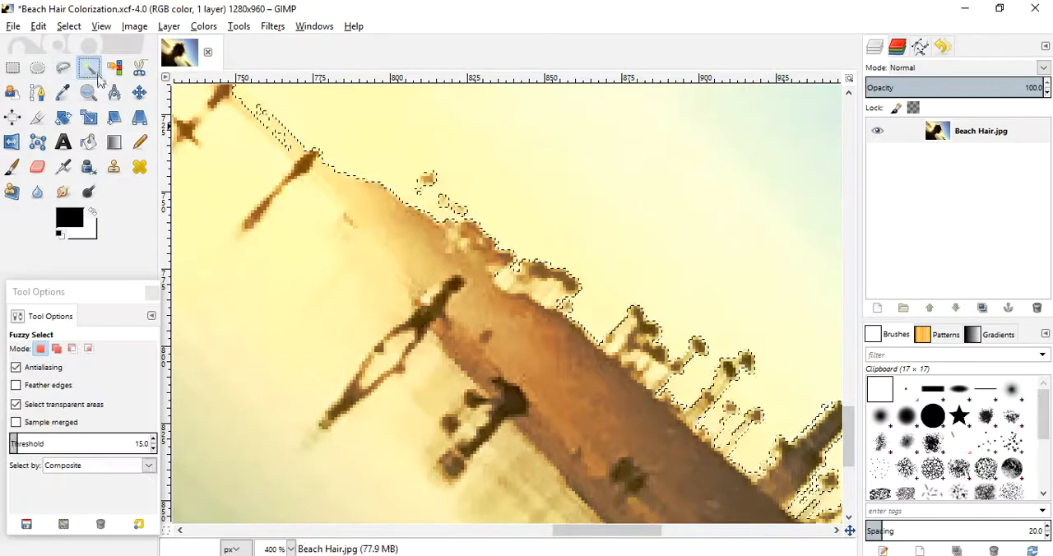
shift+click(617, 314)
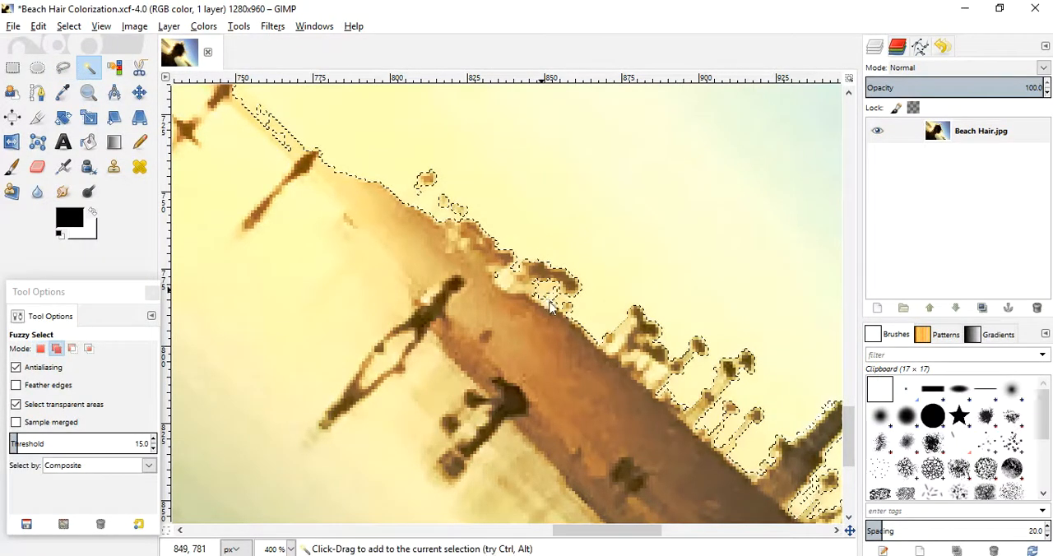
shift+click(501, 279)
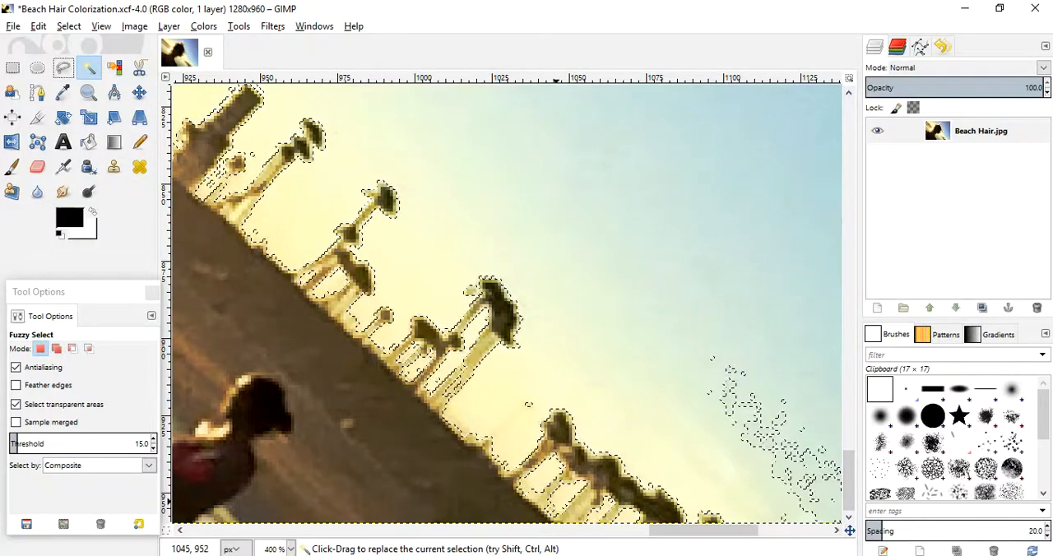
- Save the project and add the stray specks in the sky beside the beach figures to the selection with Free Select
click(64, 68)
key(ctrl+s)
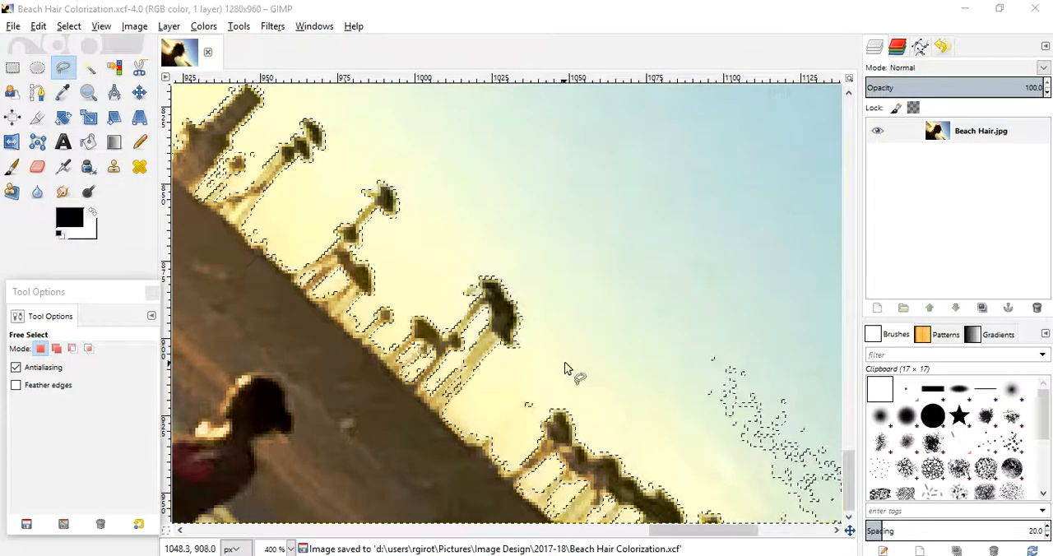
mouse_move(531, 388)
mouse_down()
mouse_move(511, 409)
mouse_move(533, 391)
mouse_up()
mouse_move(716, 321)
mouse_down()
mouse_move(682, 344)
mouse_move(668, 415)
mouse_up()
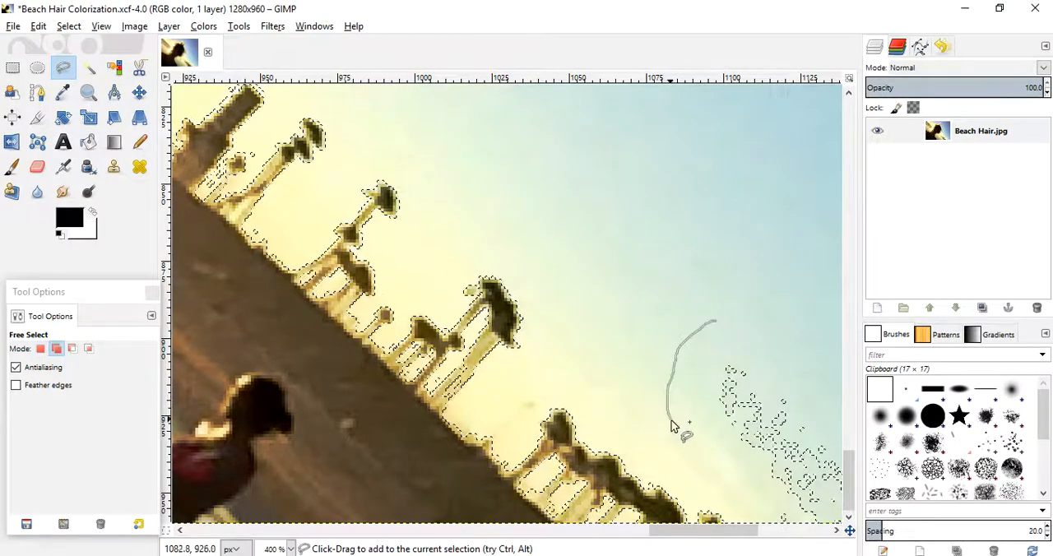
mouse_move(834, 543)
mouse_down()
mouse_move(859, 513)
mouse_move(861, 483)
mouse_move(852, 440)
mouse_move(856, 532)
mouse_move(843, 390)
mouse_move(724, 305)
mouse_move(668, 296)
mouse_move(612, 321)
mouse_up()
key(Return)
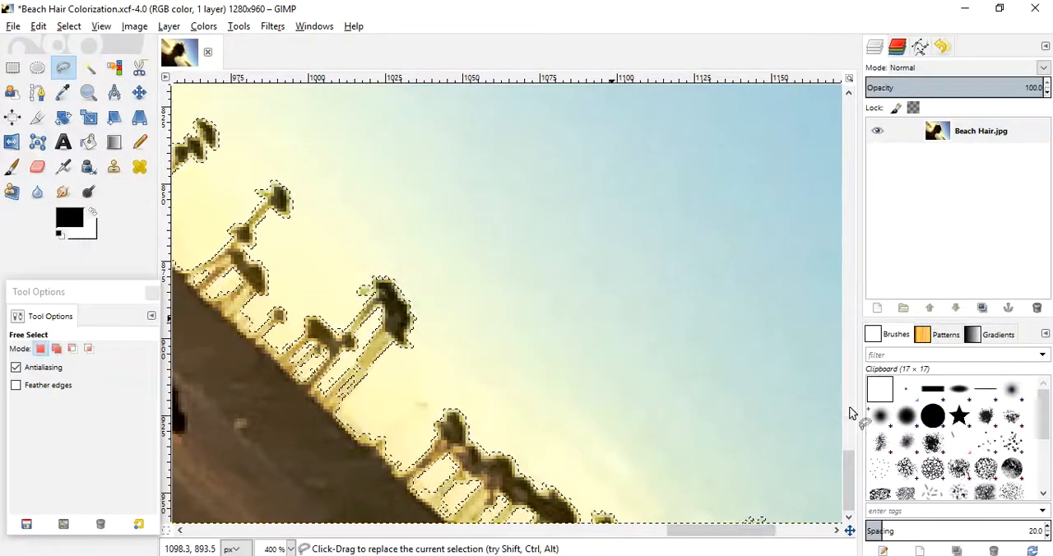
- Add the last stray sky specks at the photo's bottom edge to the selection with Free Select
mouse_move(726, 529)
mouse_down()
mouse_move(750, 548)
mouse_move(790, 545)
mouse_move(706, 549)
mouse_move(719, 553)
mouse_up()
drag(620, 496, 649, 539)
drag(620, 498, 618, 498)
drag(715, 534, 778, 537)
- Examine the selection's edge along the sea horizon near the photo's upper-left corner at 1600% zoom
drag(851, 500, 820, 108)
drag(774, 535, 236, 522)
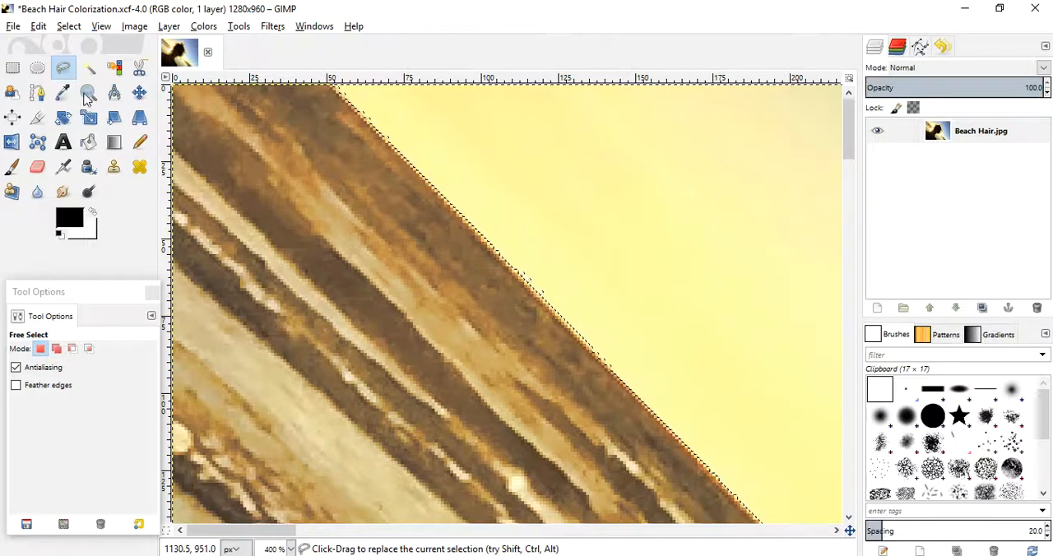
click(399, 159)
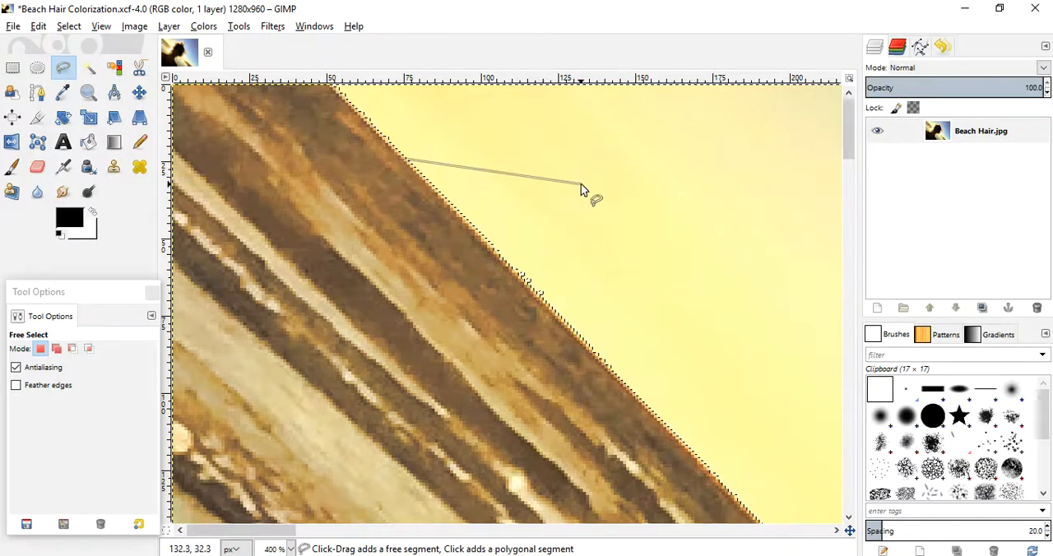
key(Return)
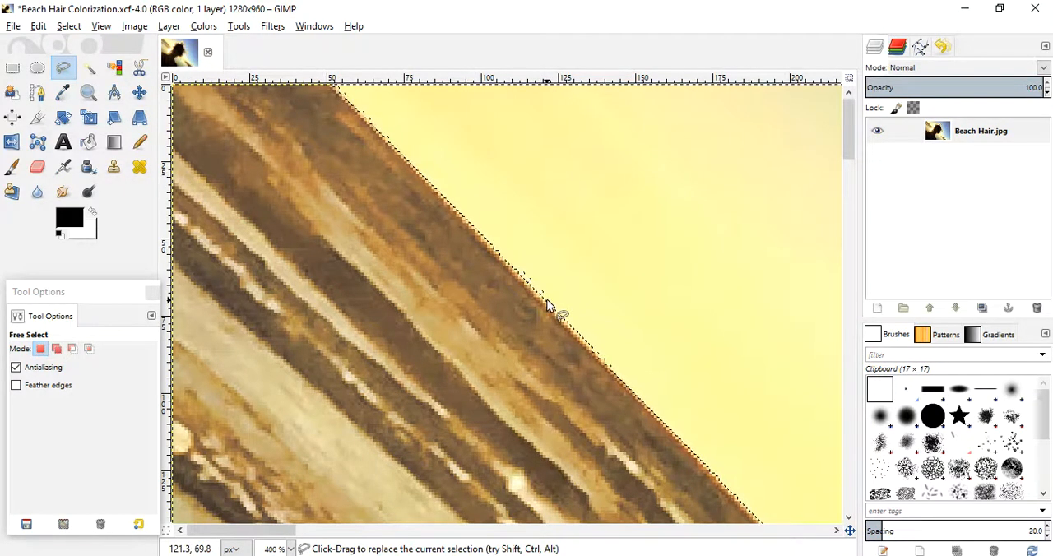
click(88, 92)
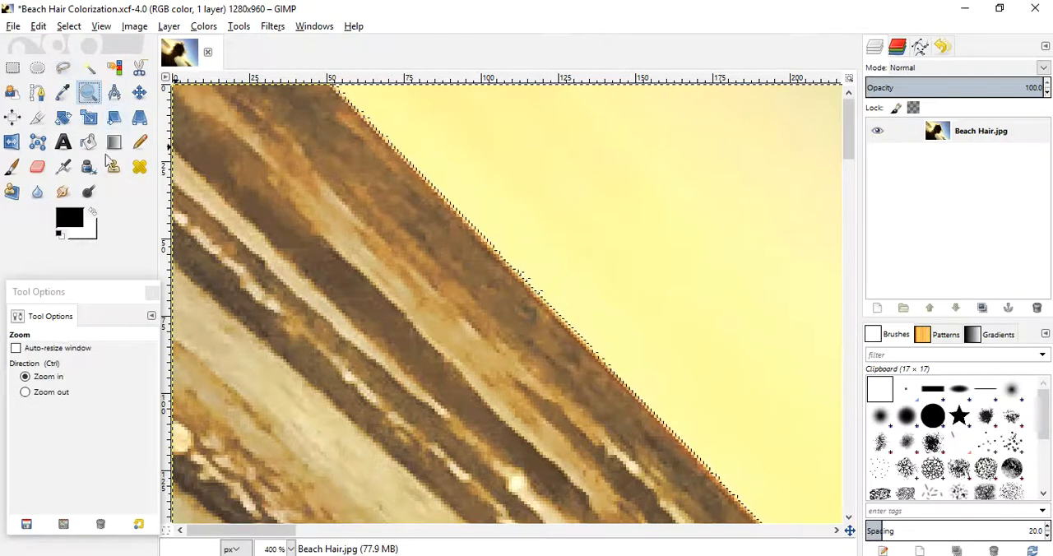
click(444, 167)
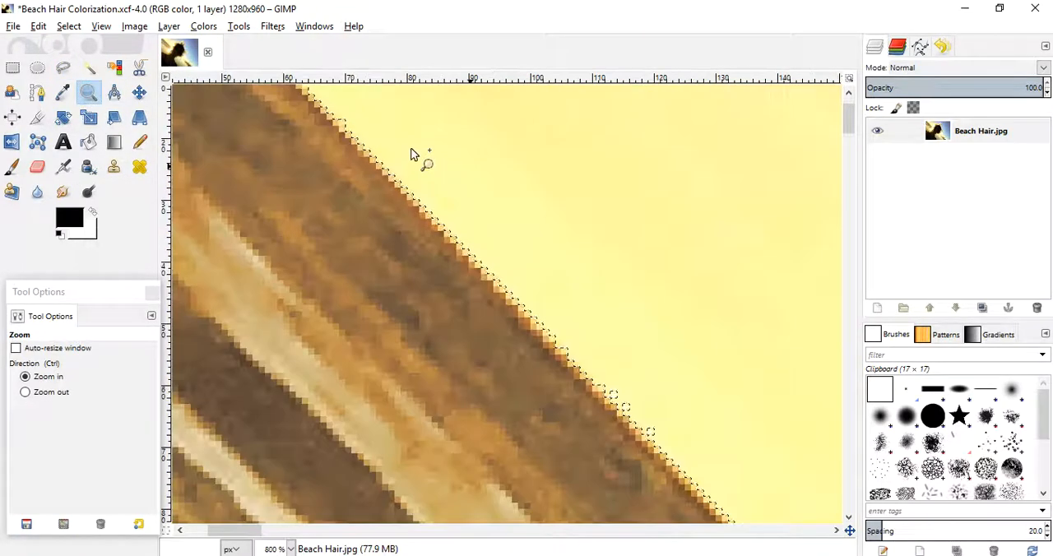
click(423, 159)
click(484, 204)
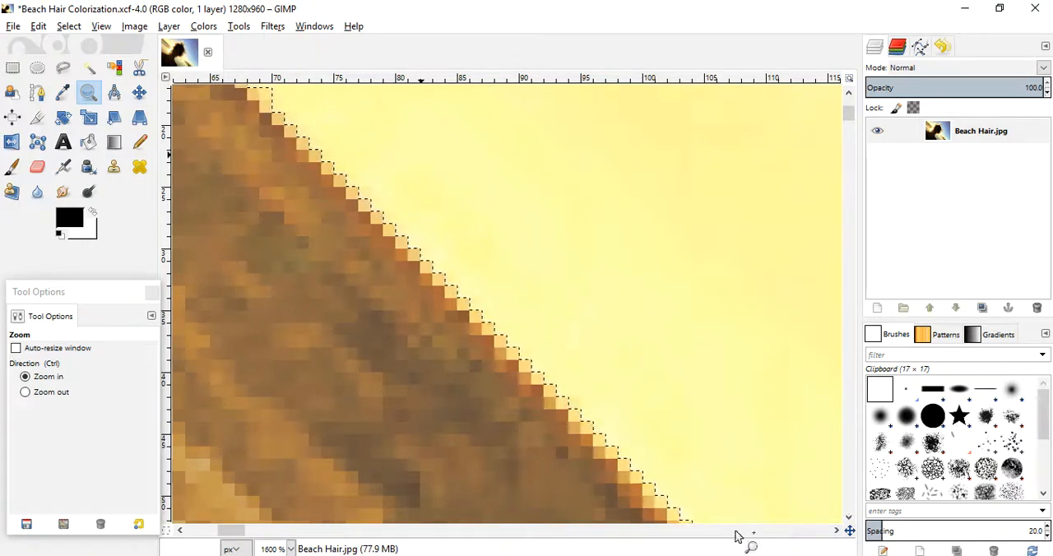
drag(235, 533, 192, 536)
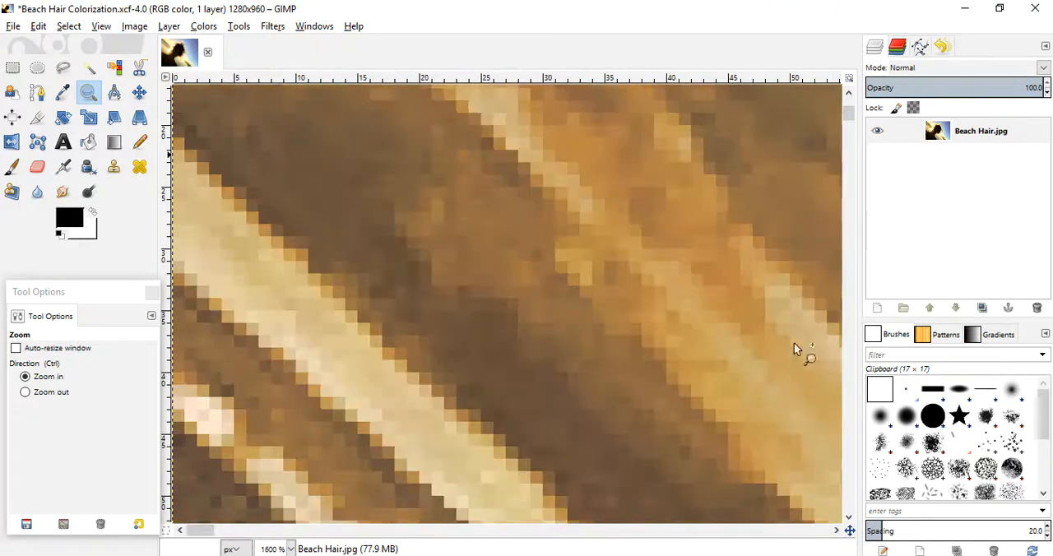
drag(850, 116, 848, 108)
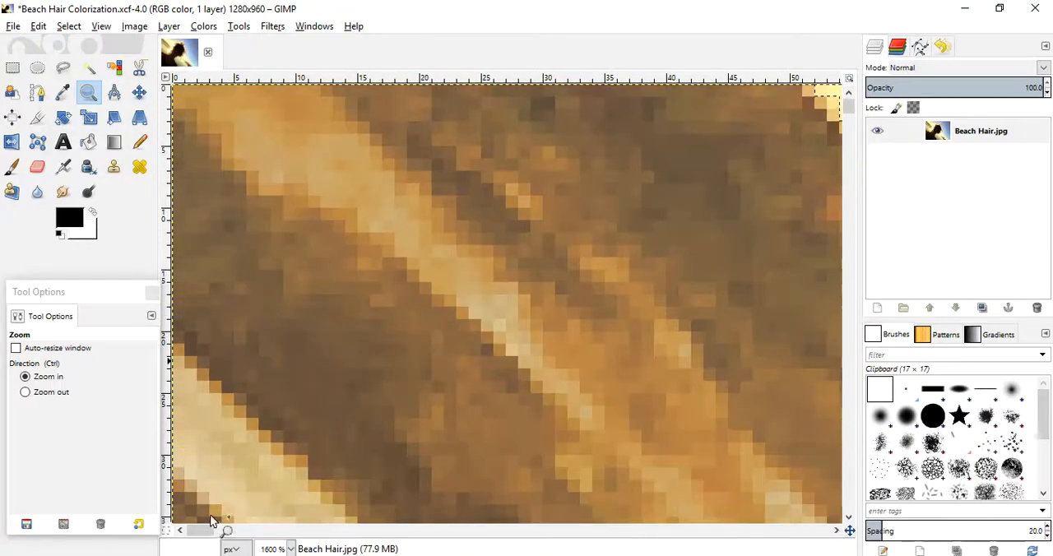
drag(198, 535, 217, 535)
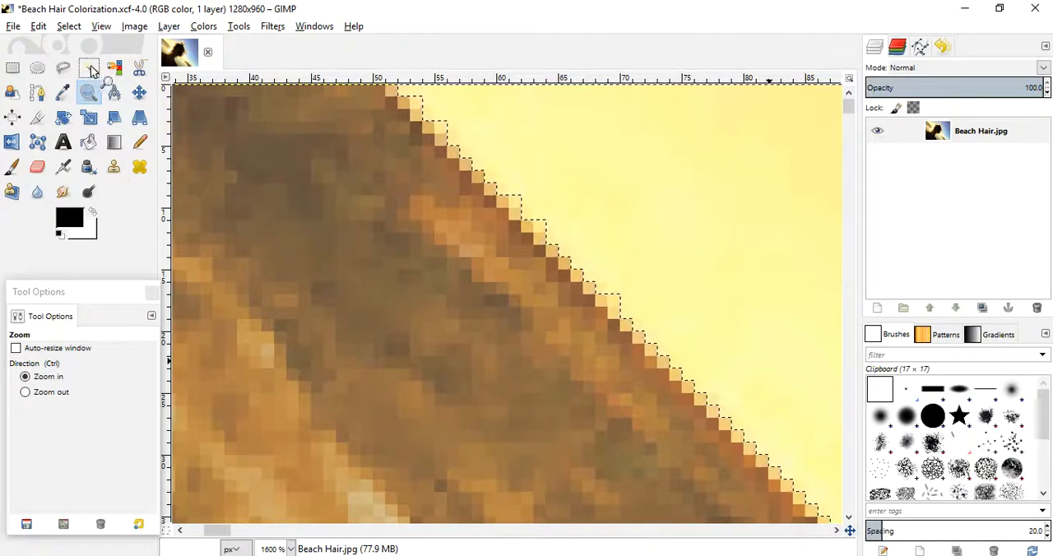
- Save the project and add the light edge pixels where the sea horizon meets the photo's top edge with Fuzzy Select
click(13, 25)
click(41, 146)
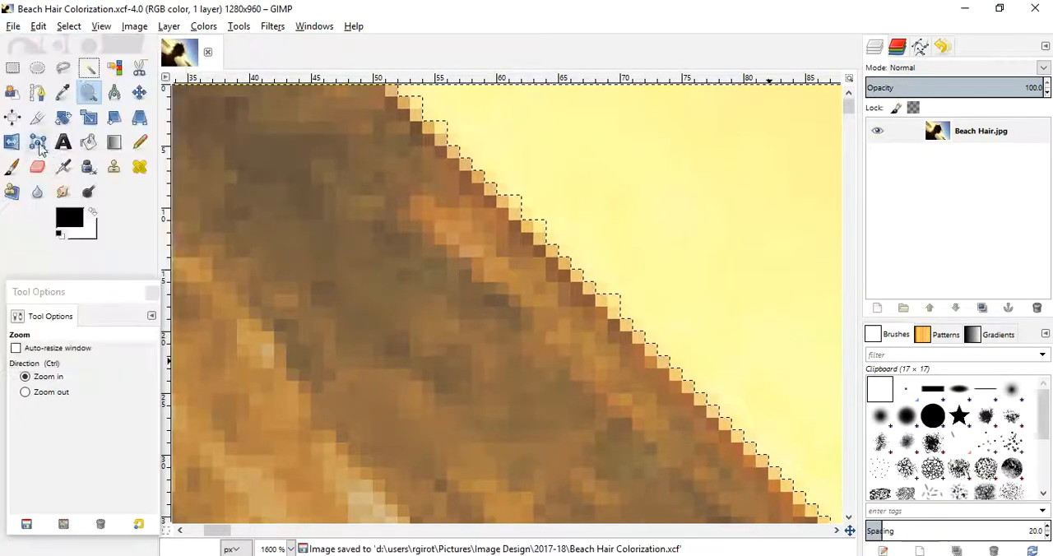
click(89, 68)
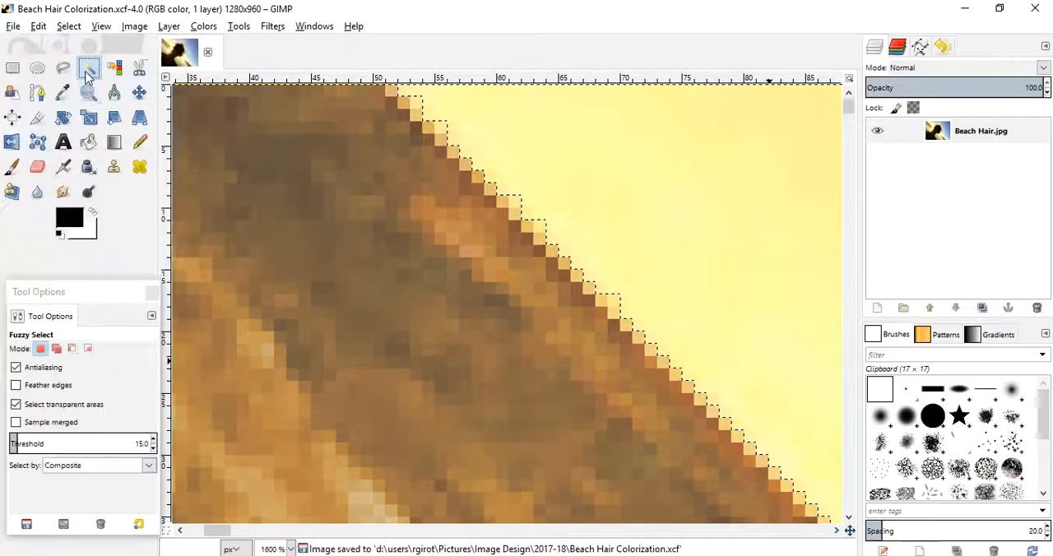
shift+click(396, 101)
shift+click(526, 208)
shift+click(625, 321)
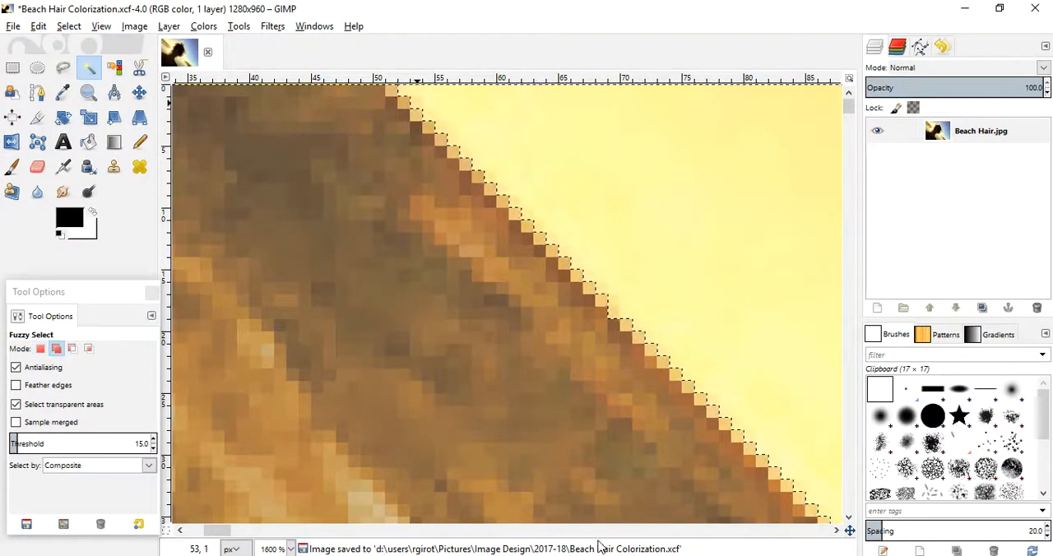
- Add the light edge pixels further down the sea horizon to the selection with Fuzzy Select
scroll(235, 519, right, 5)
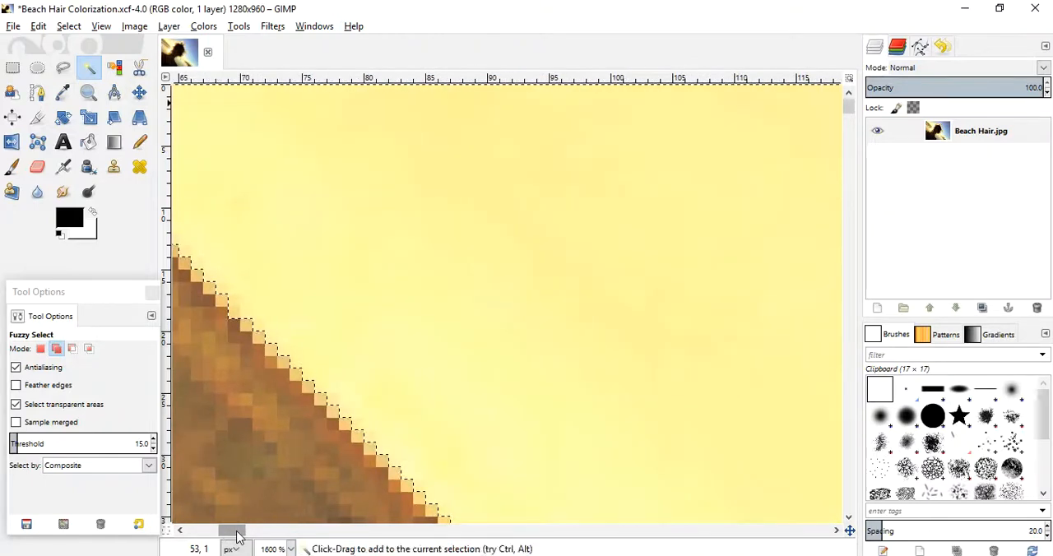
drag(850, 111, 856, 126)
click(794, 411)
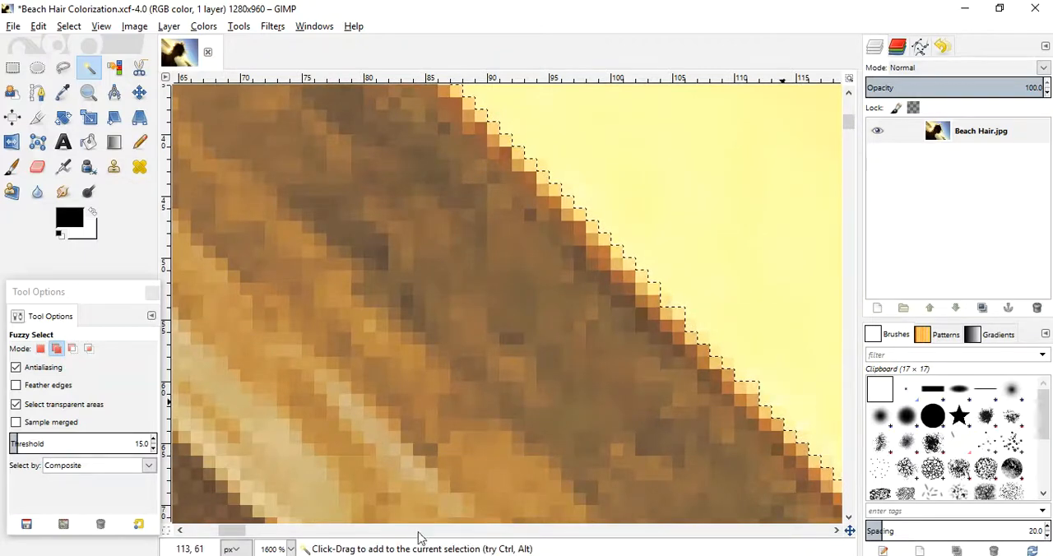
drag(231, 531, 247, 539)
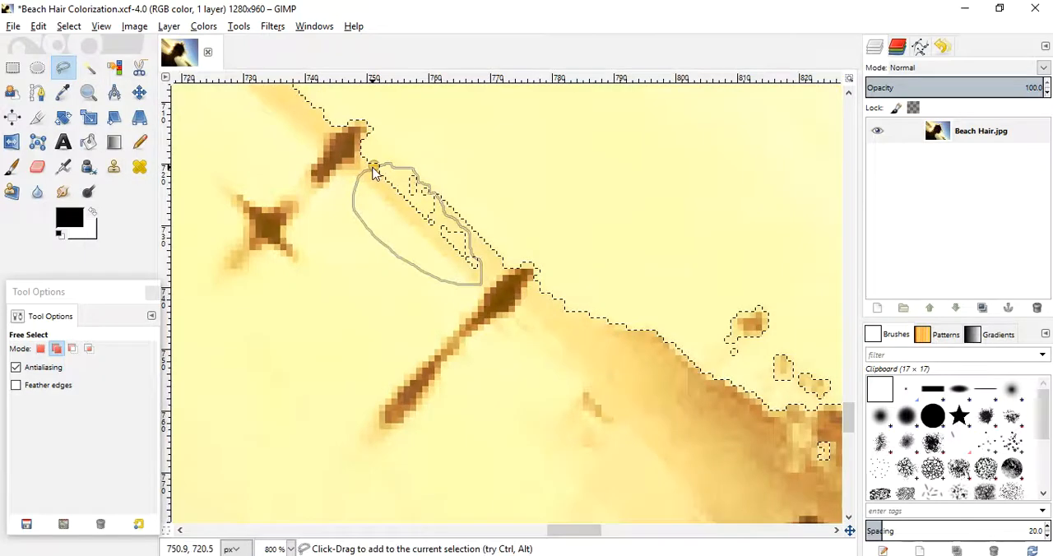
- Undo the last Free Select addition and subtract the pale beach strip between the two horizon figures from the selection
key(Return)
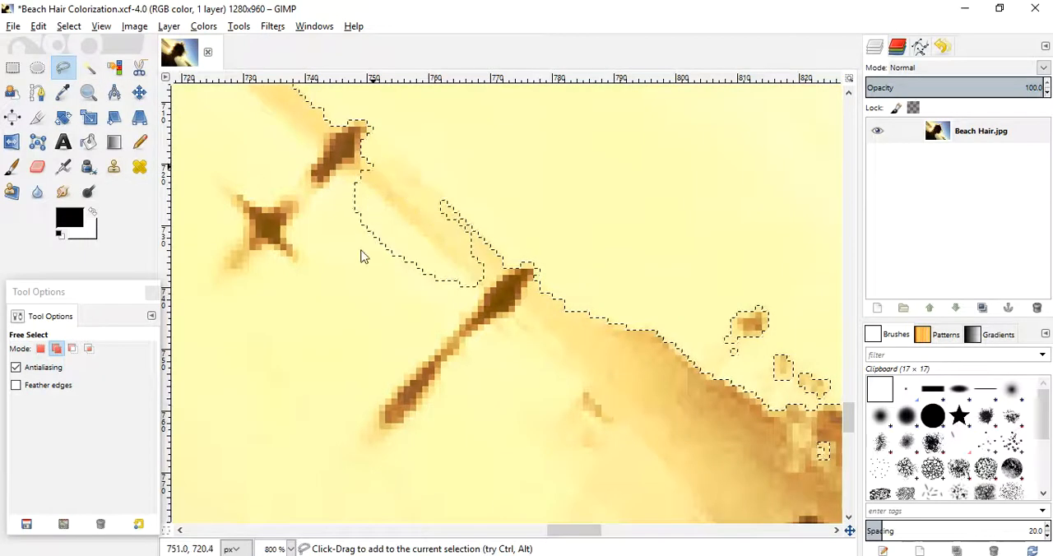
key(ctrl+z)
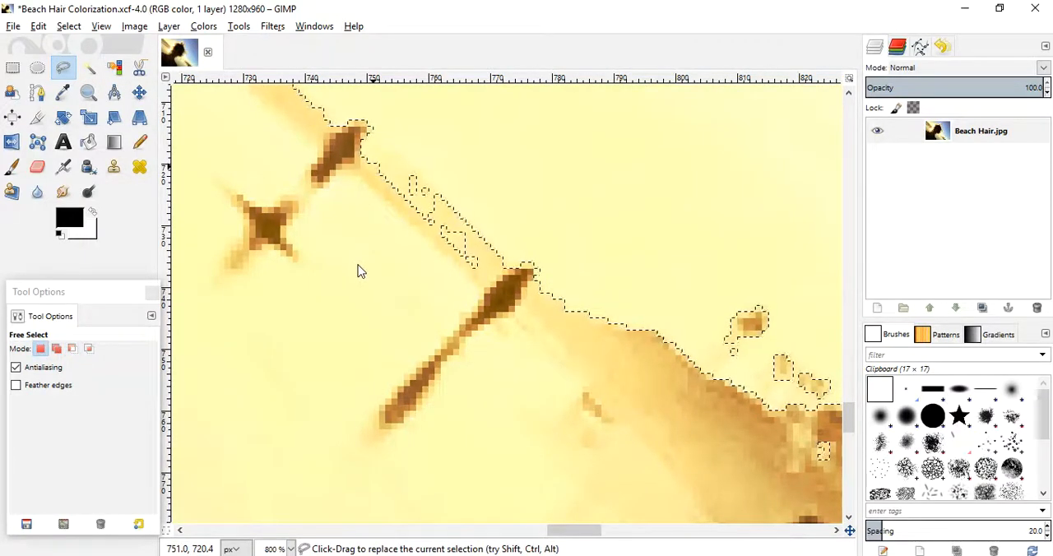
key(ctrl)
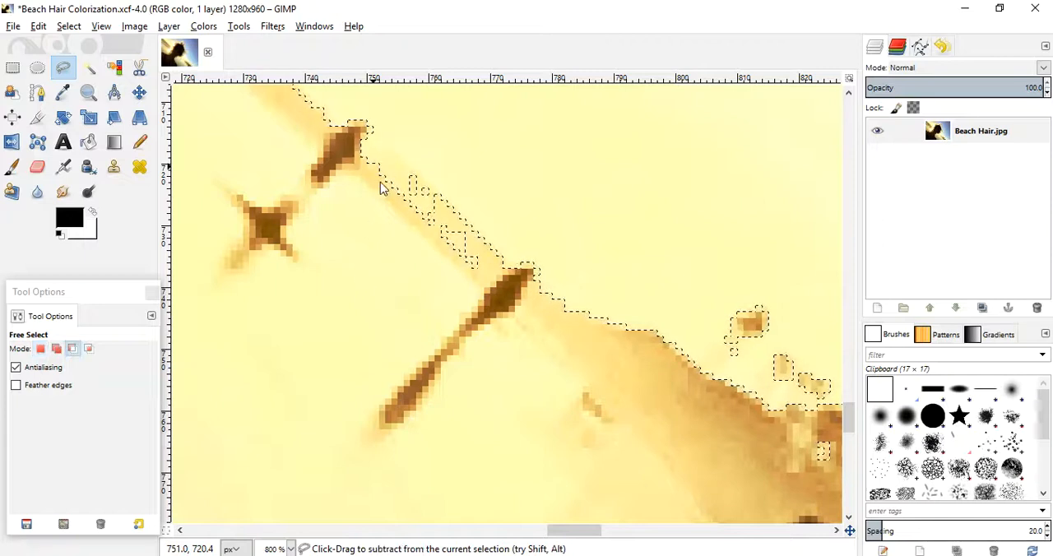
drag(376, 178, 387, 180)
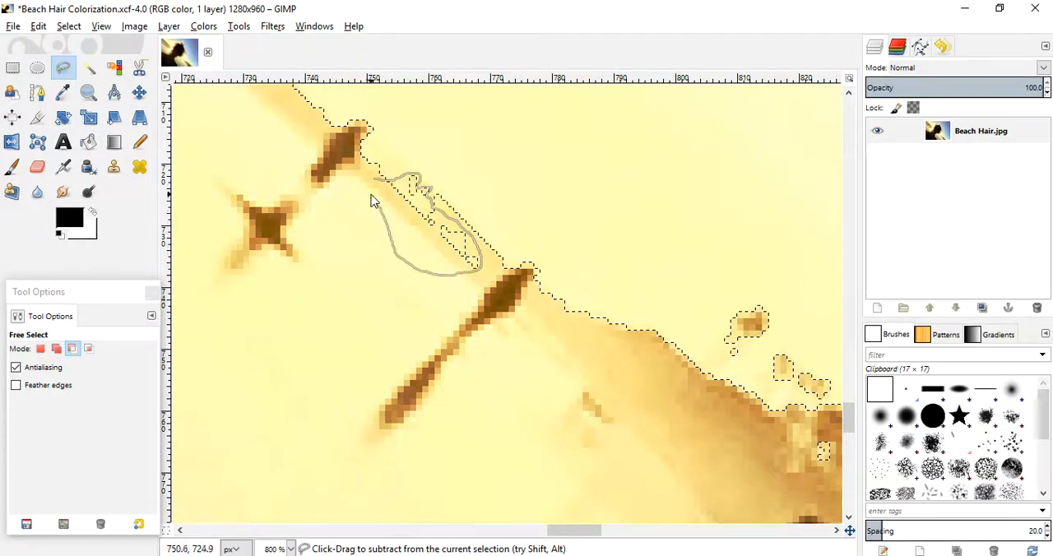
drag(375, 182, 376, 182)
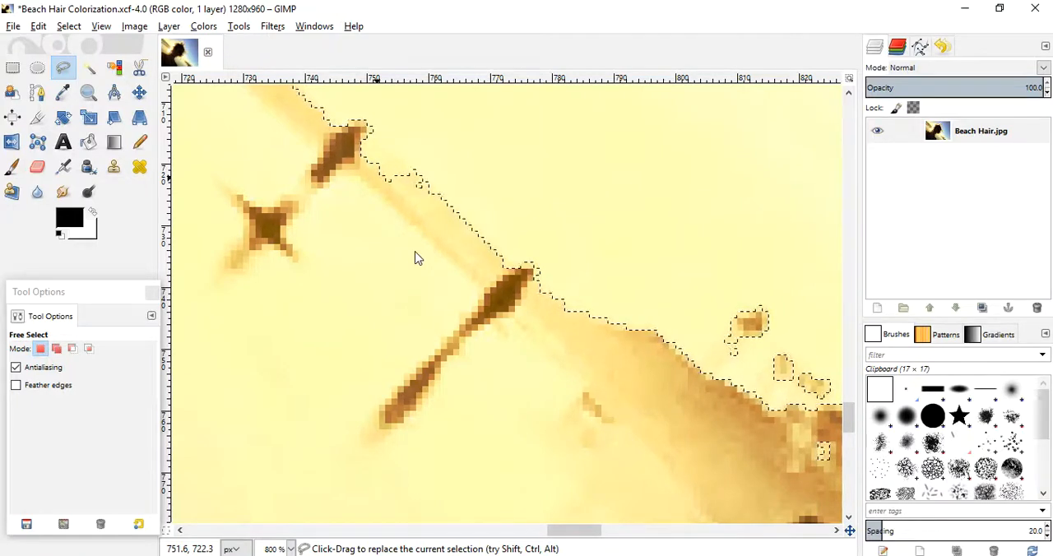
ctrl+click(727, 341)
drag(693, 367, 693, 368)
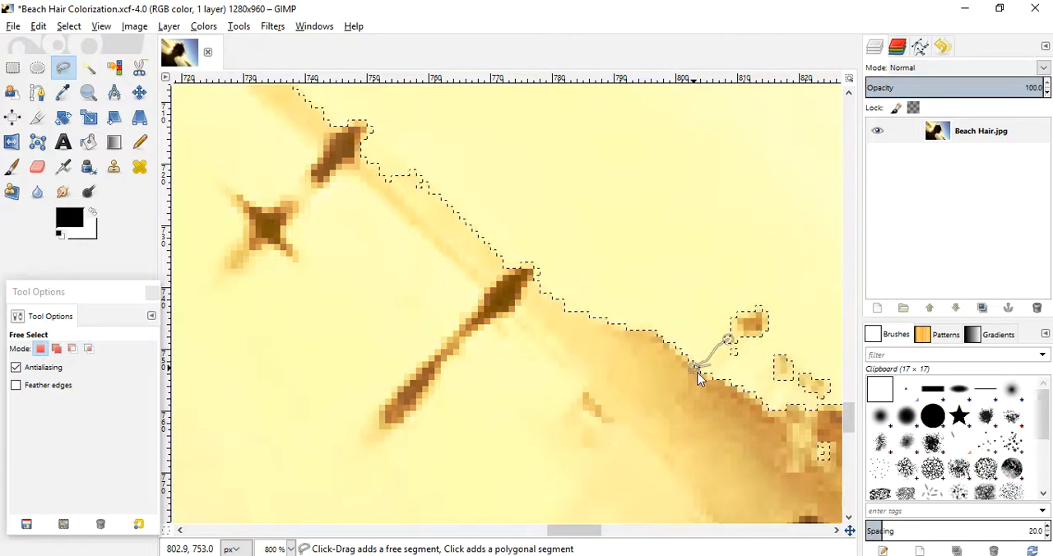
key(Return)
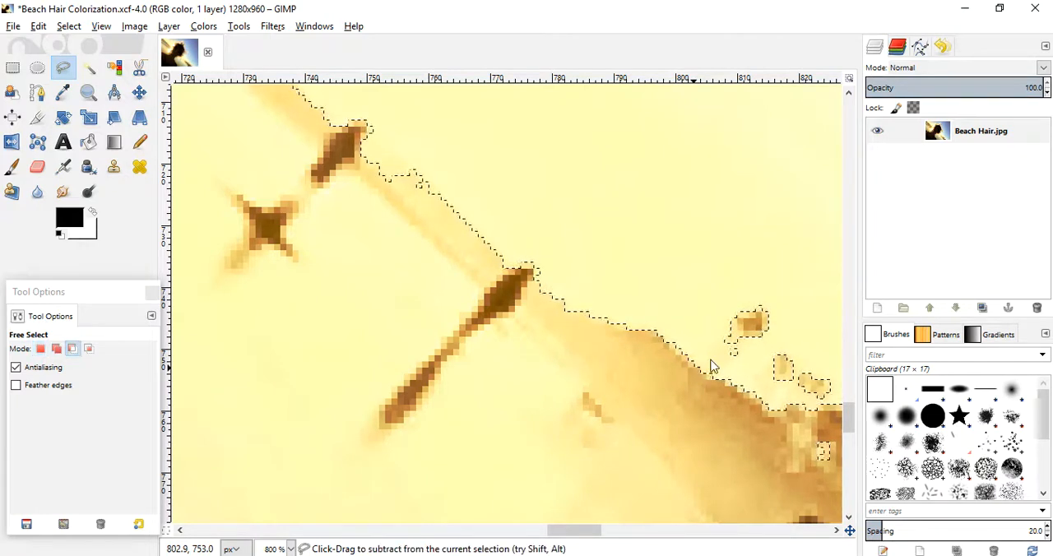
- Subtract a thin strip linking the small brown head above the beach to the horizon from the selection with Free Select
ctrl+click(725, 343)
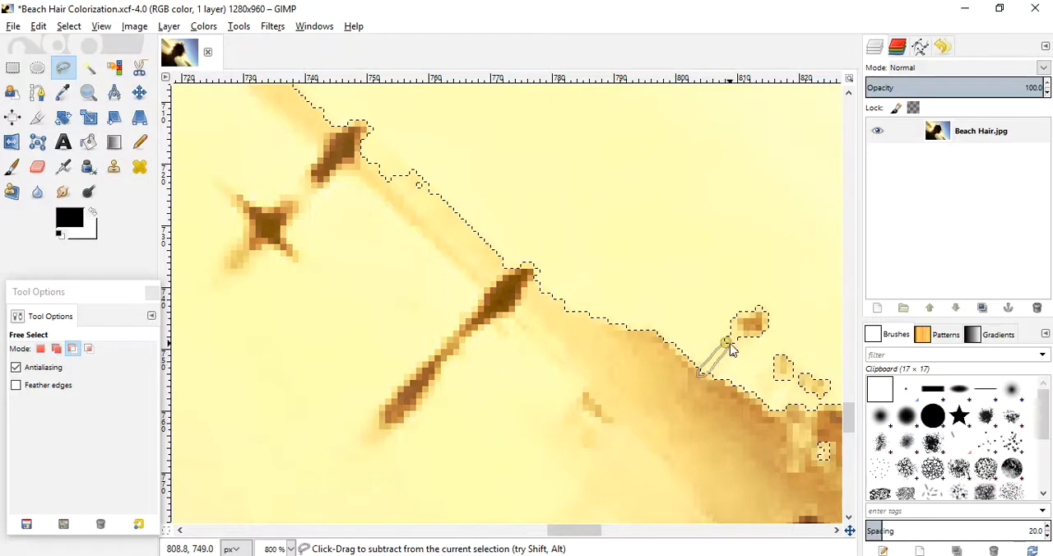
click(724, 348)
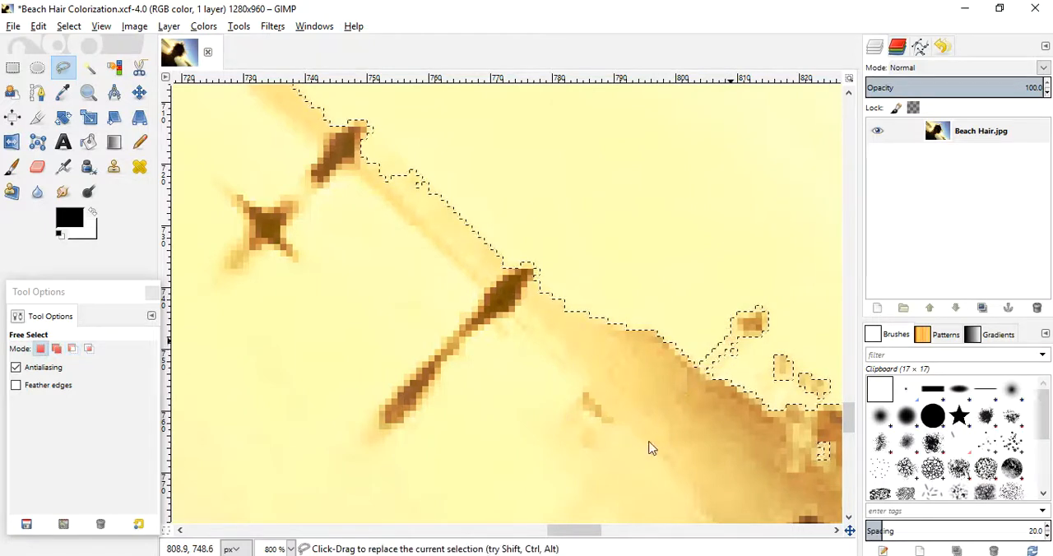
- Subtract a thin strip linking the next small light-brown patch above the beach to the horizon from the selection with Free Select
drag(775, 371, 763, 390)
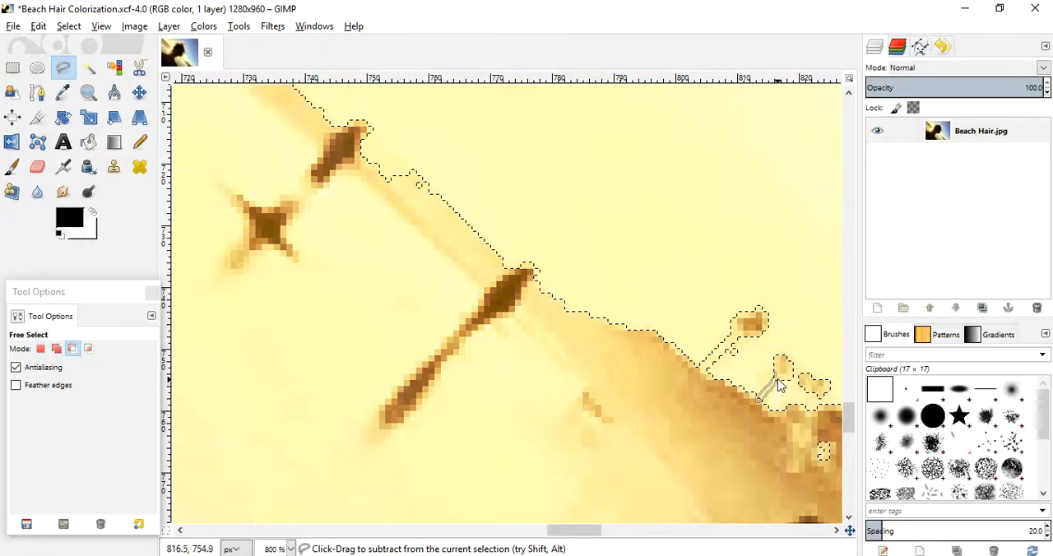
drag(781, 380, 779, 384)
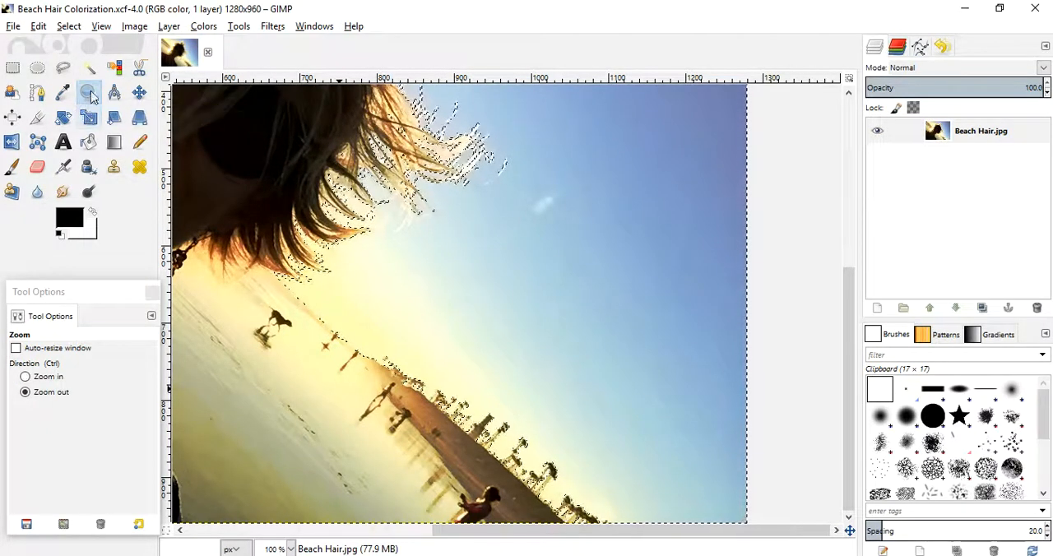
- Start colorizing the selected sky with the Colorize tool and set its hue to 21
ctrl+click(446, 243)
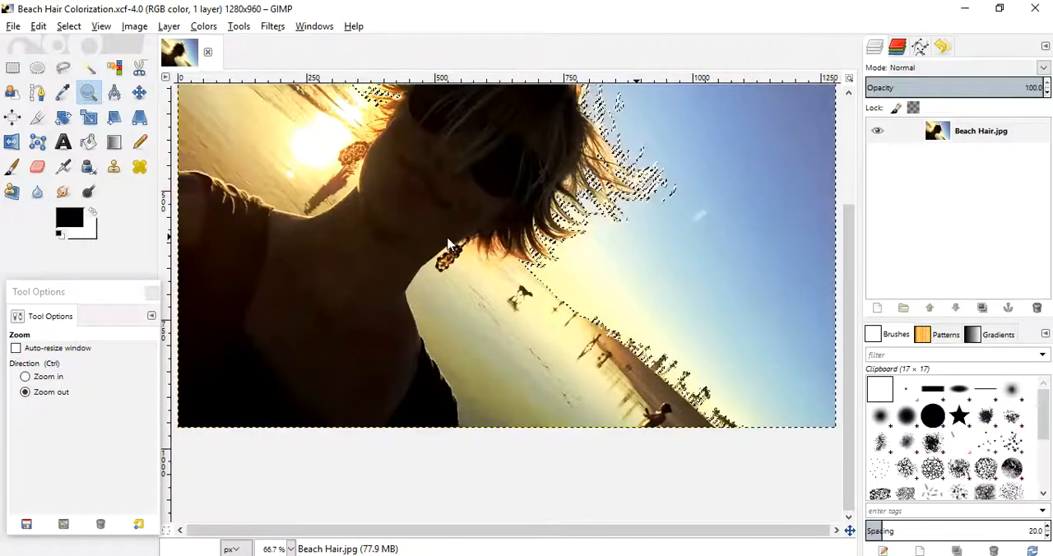
ctrl+click(449, 243)
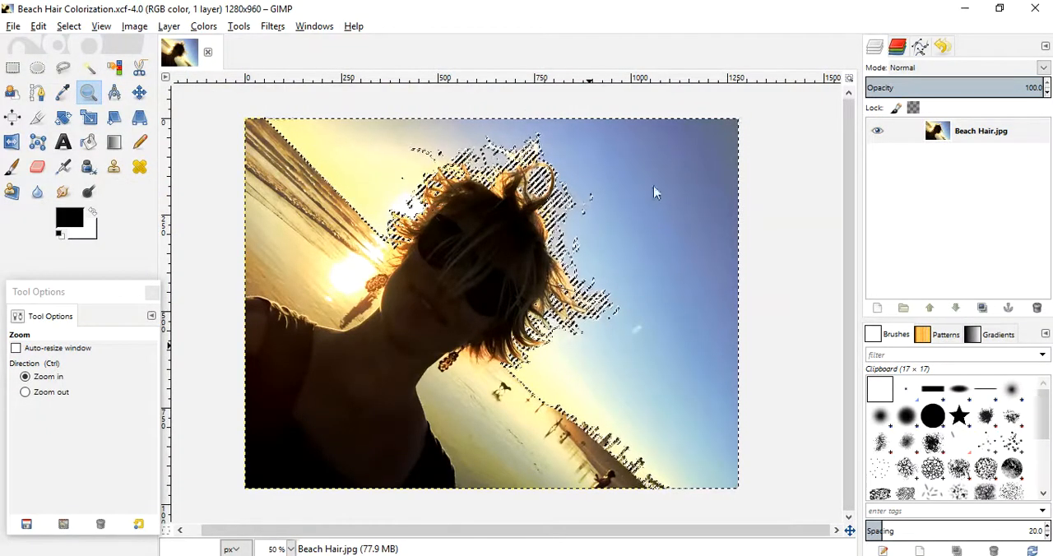
click(201, 26)
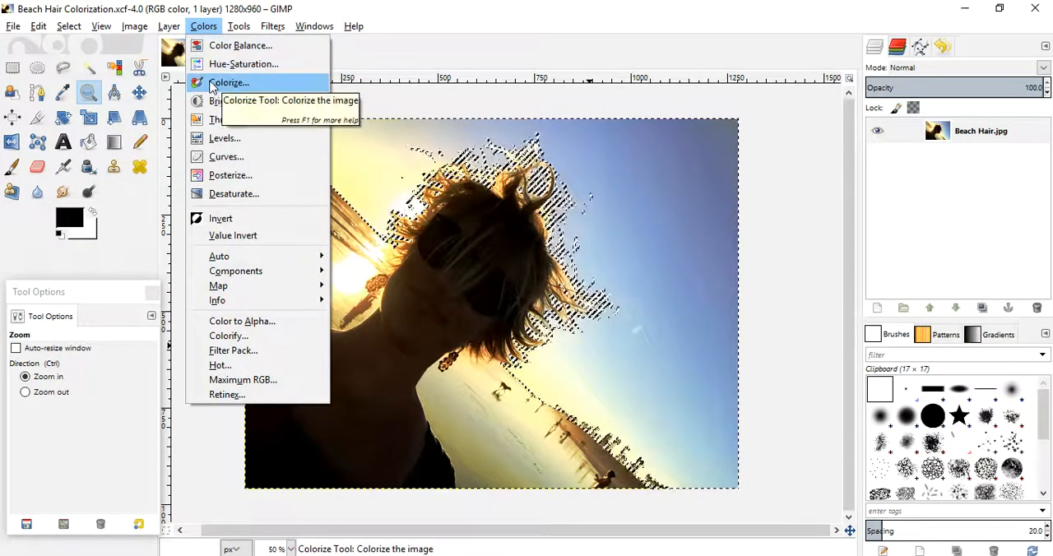
click(219, 83)
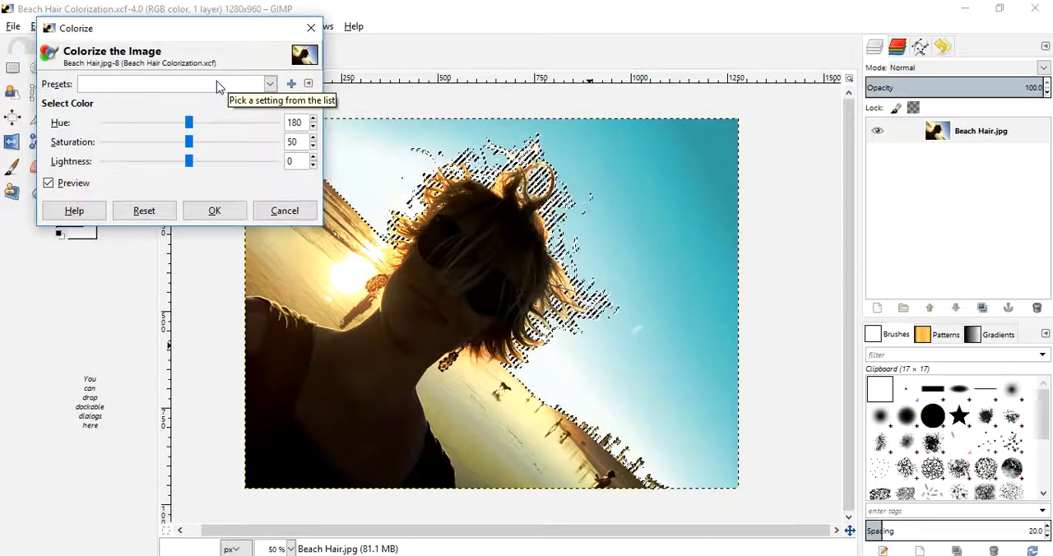
drag(189, 125, 165, 126)
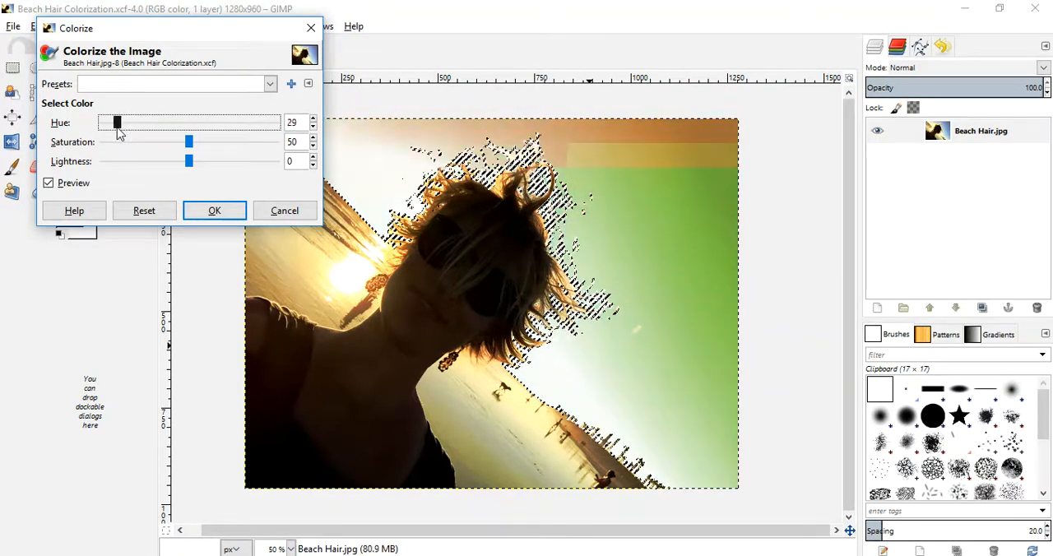
mouse_move(118, 132)
mouse_down()
mouse_move(253, 138)
mouse_move(105, 145)
mouse_move(116, 145)
mouse_up()
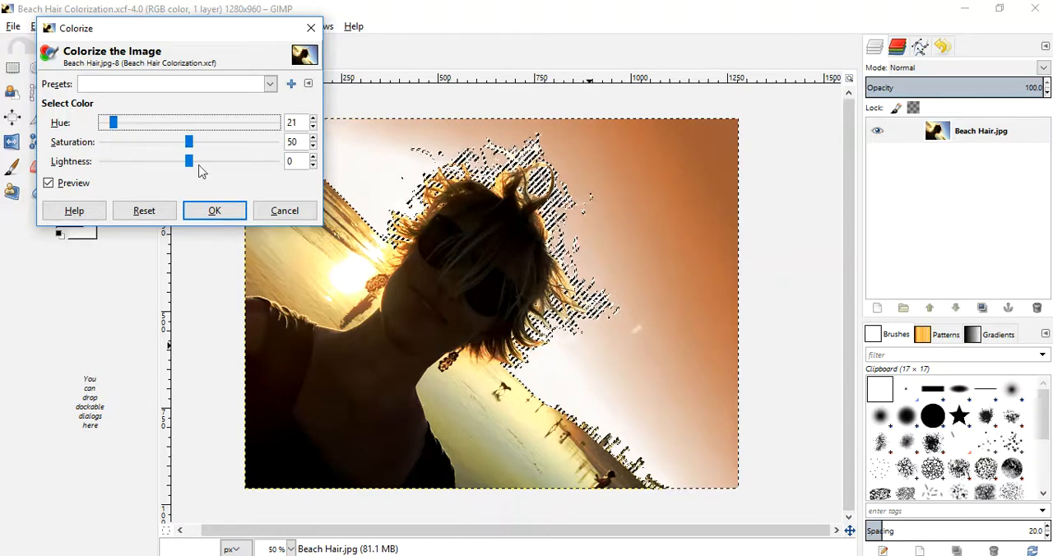
- Try several saturation levels for the sky, ending at 100, and set the lightness to 32
drag(190, 147, 209, 146)
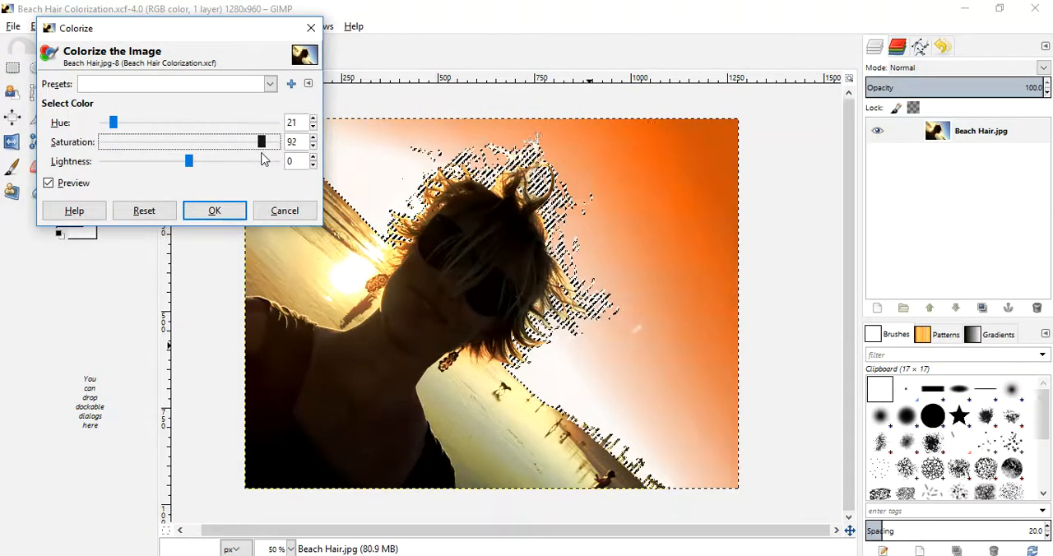
drag(264, 158, 174, 155)
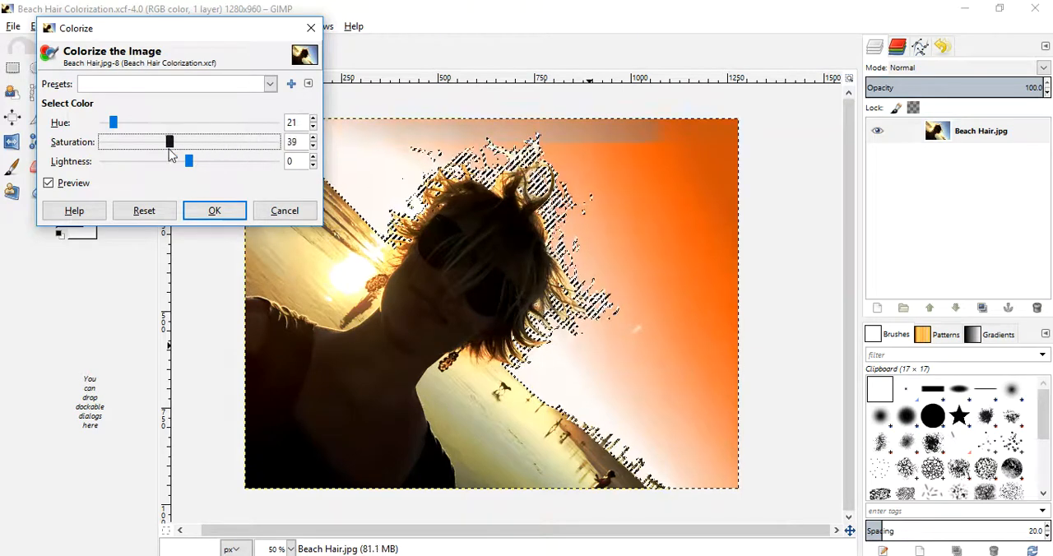
drag(105, 156, 113, 160)
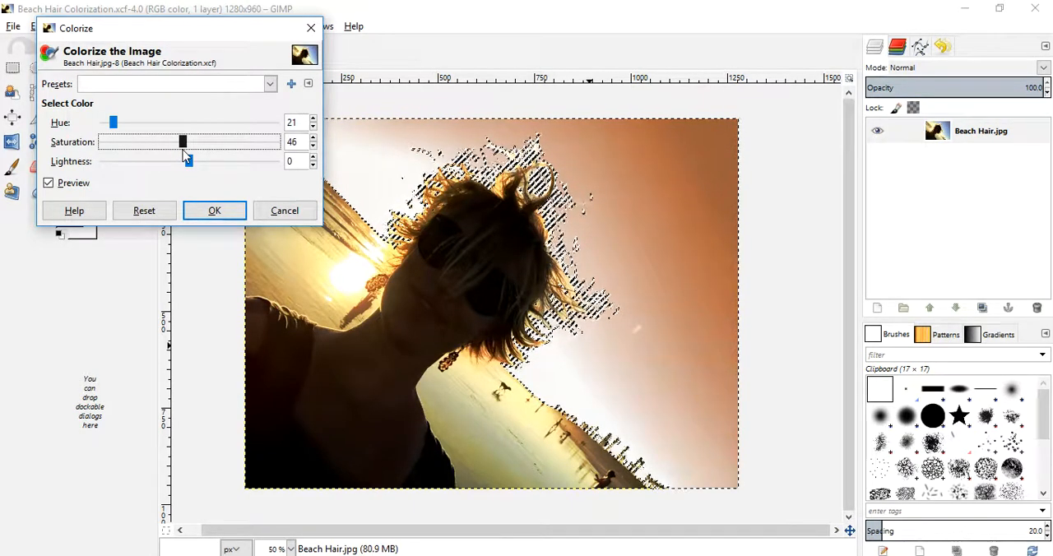
drag(182, 149, 197, 156)
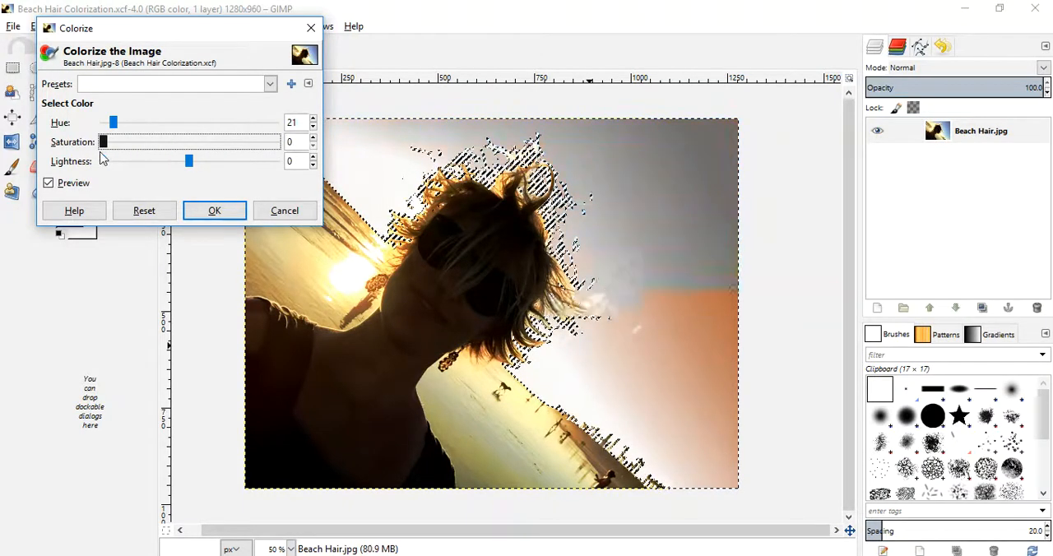
drag(98, 158, 157, 158)
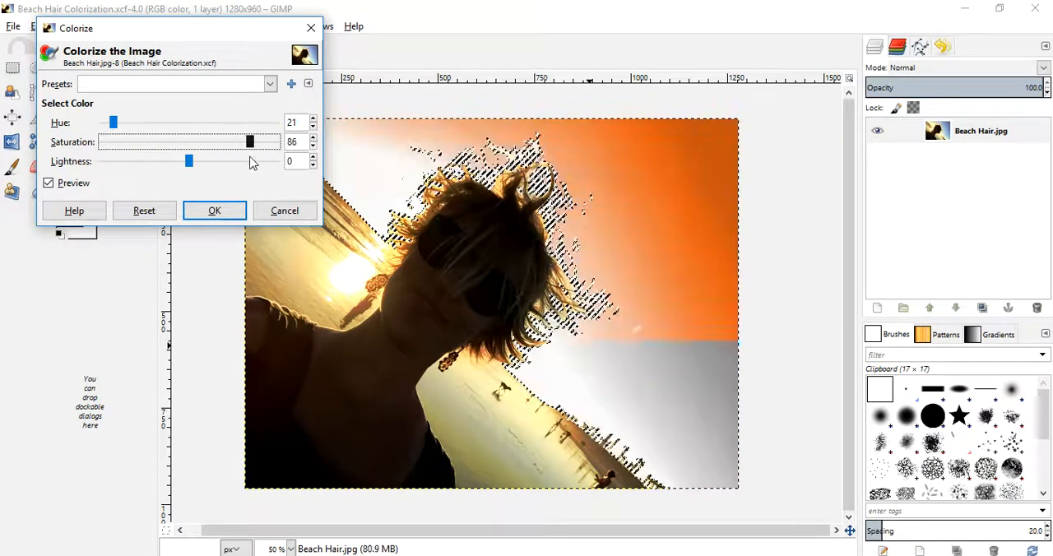
click(190, 163)
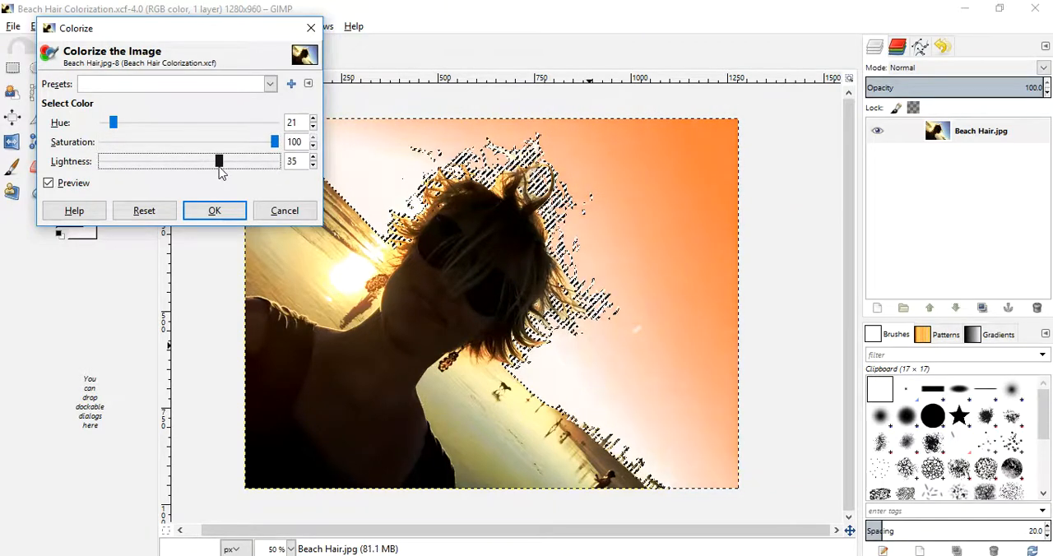
drag(226, 173, 229, 173)
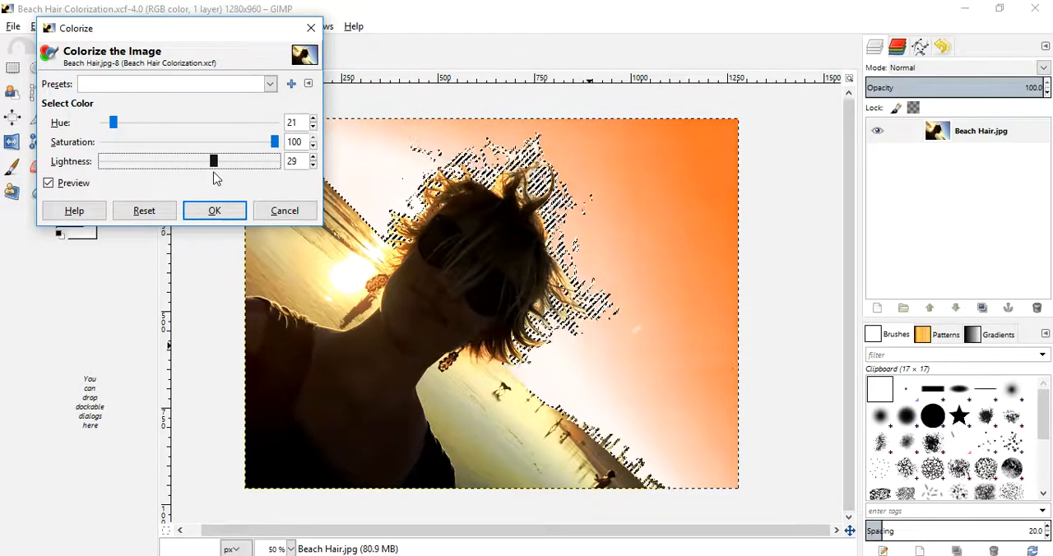
drag(218, 174, 216, 174)
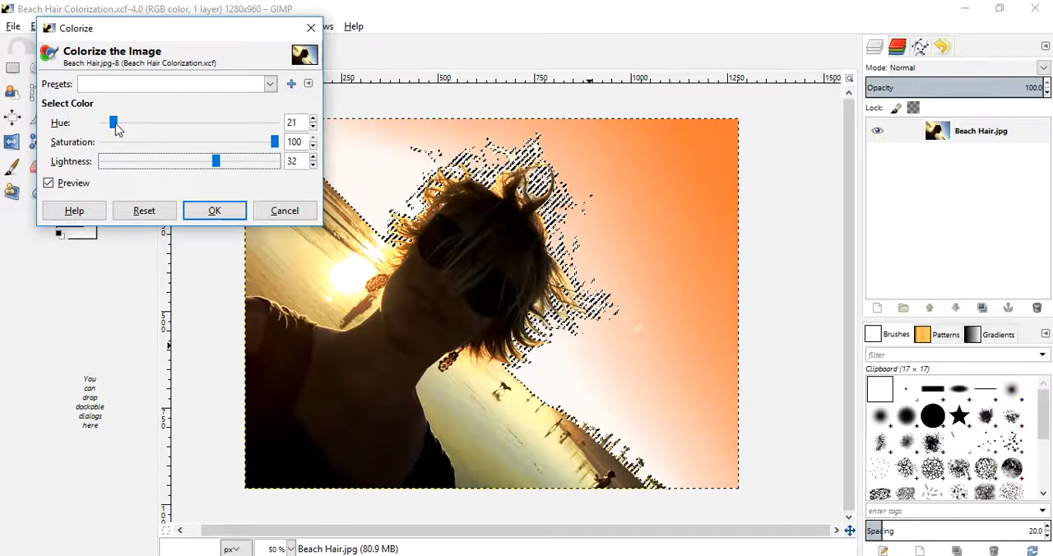
- Set the sky's hue to 11, compare it with the original using the preview, and apply the colorization
drag(115, 125, 110, 125)
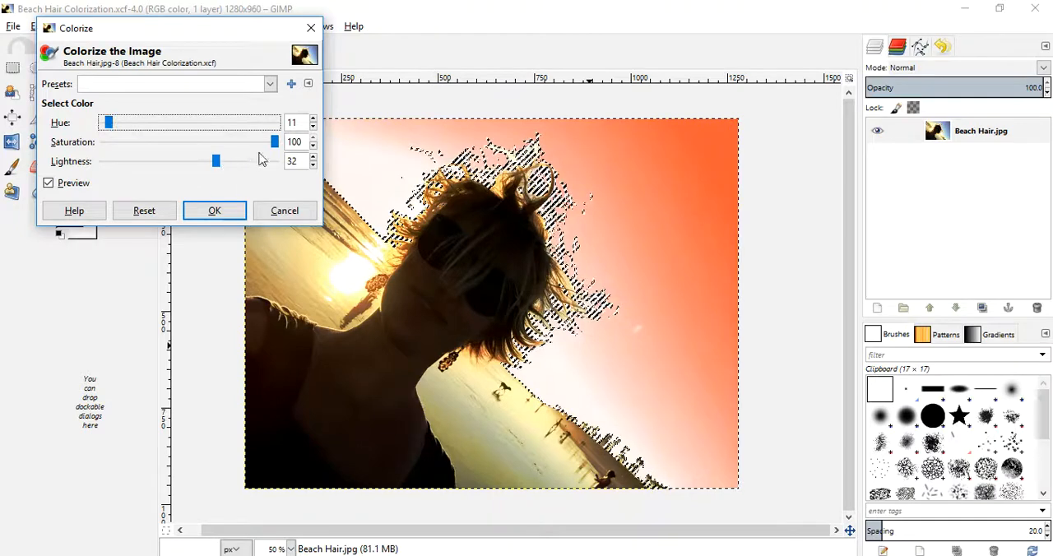
drag(275, 148, 262, 151)
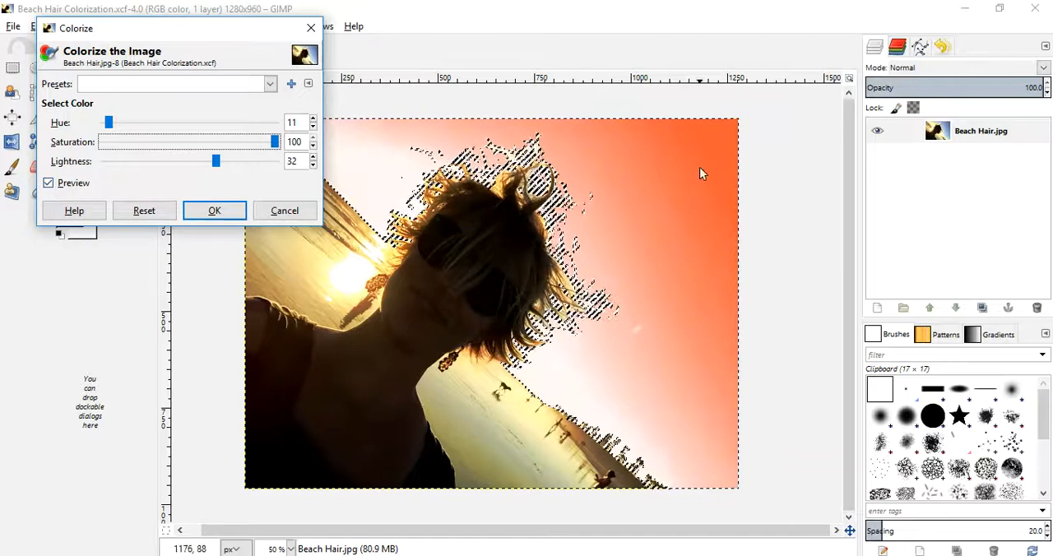
click(49, 186)
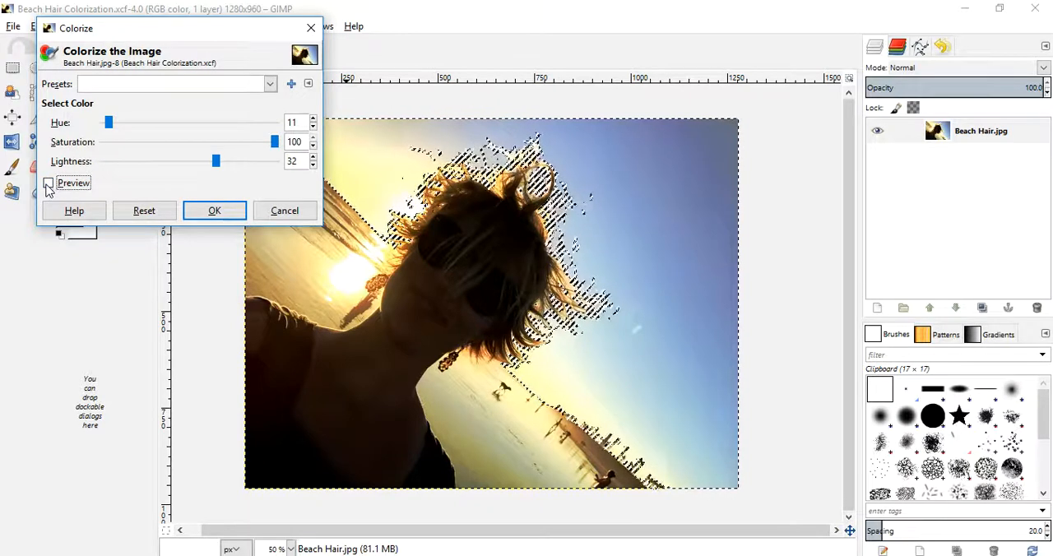
click(48, 183)
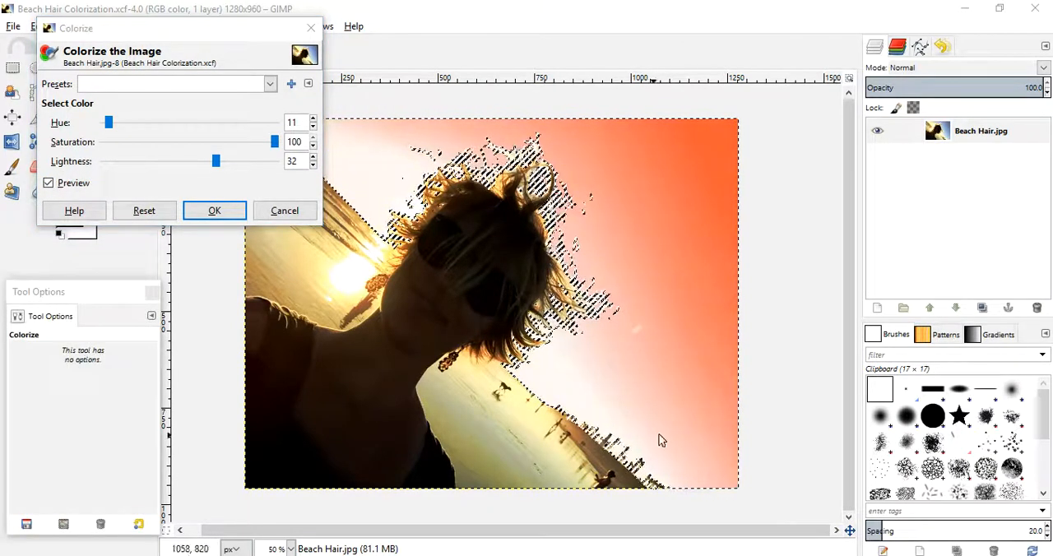
click(213, 212)
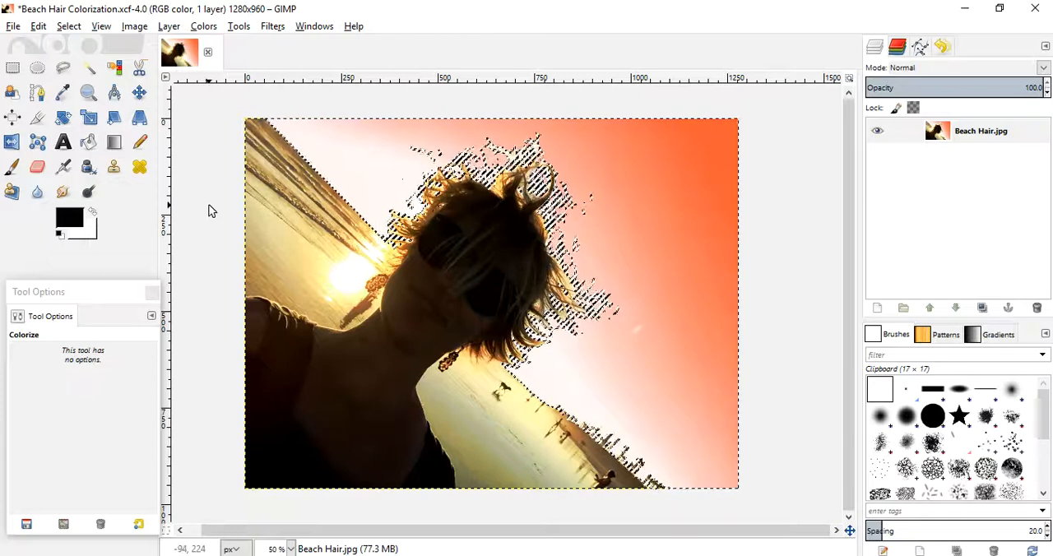
- Invert the selection and subtract the sea and sun area above the shoulder with Free Select, tracing the shoulder, neck and earring
click(68, 26)
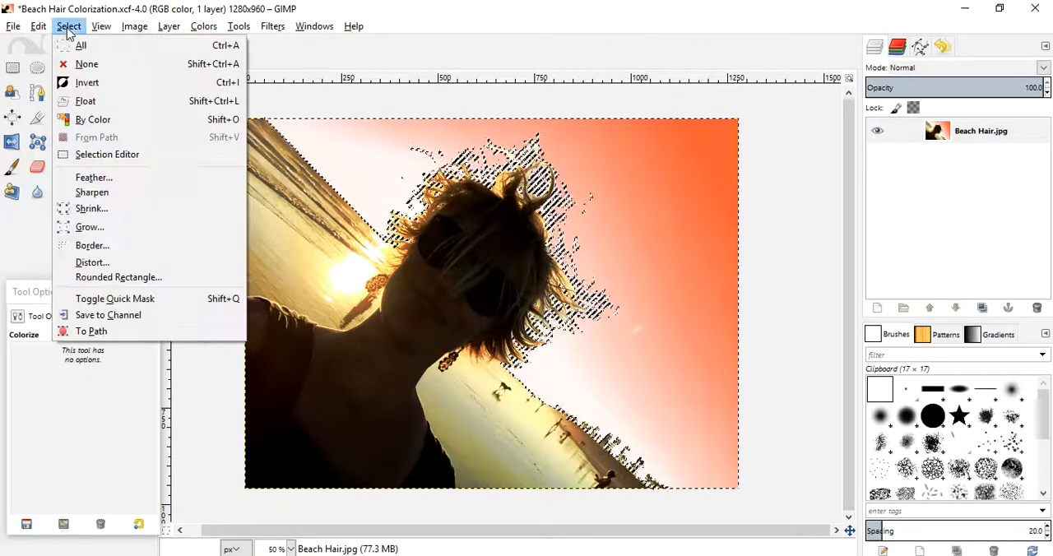
click(86, 87)
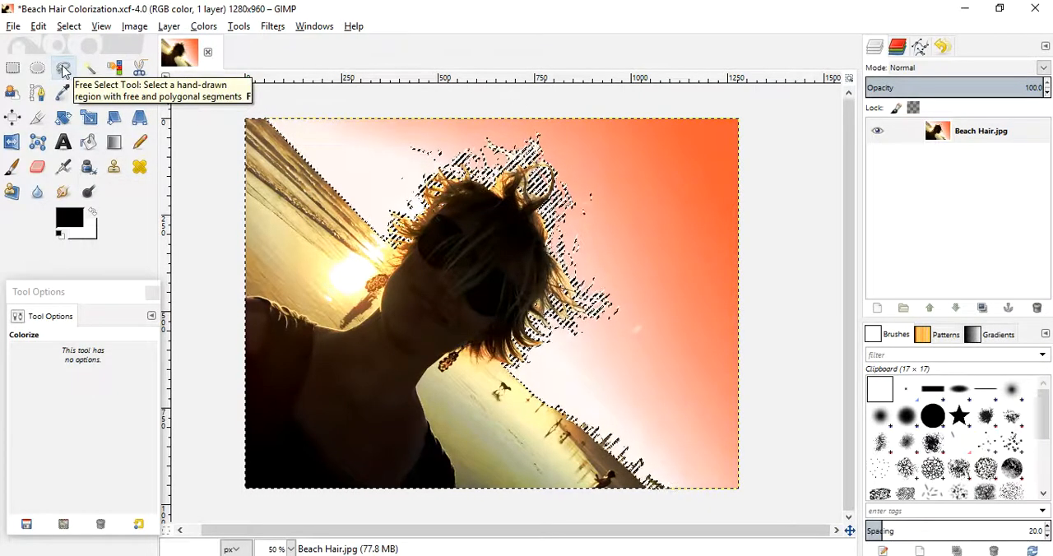
click(65, 72)
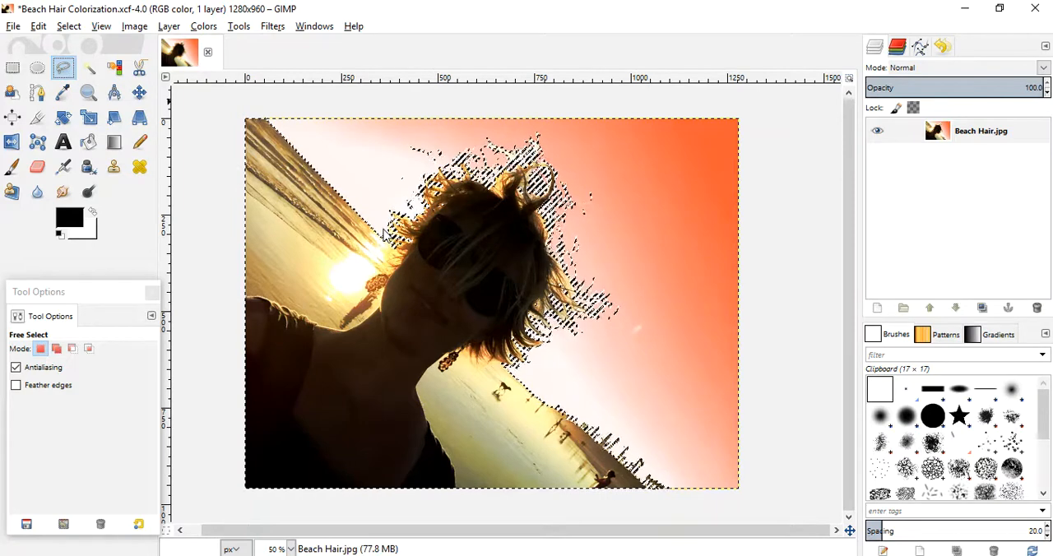
key(ctrl)
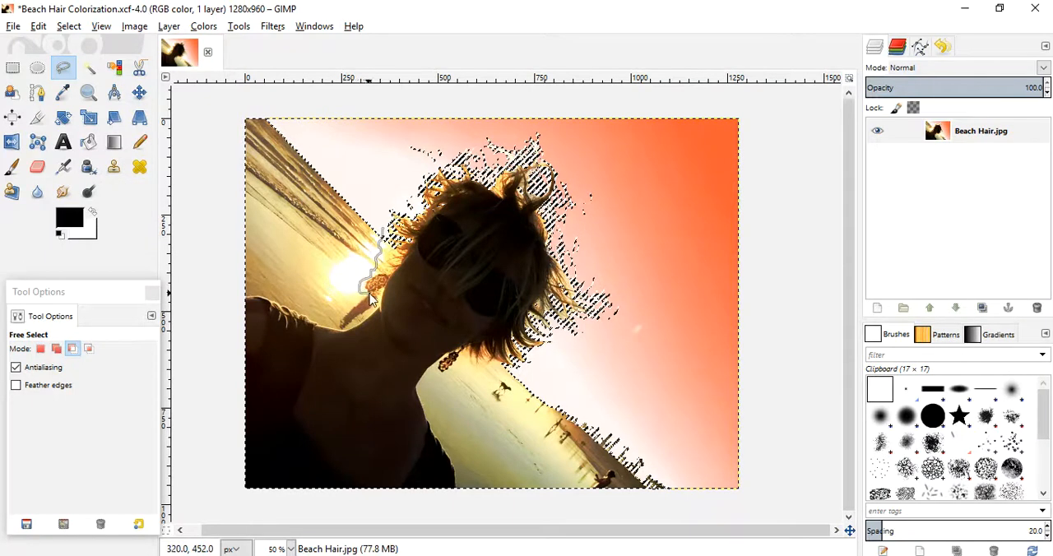
drag(379, 289, 376, 298)
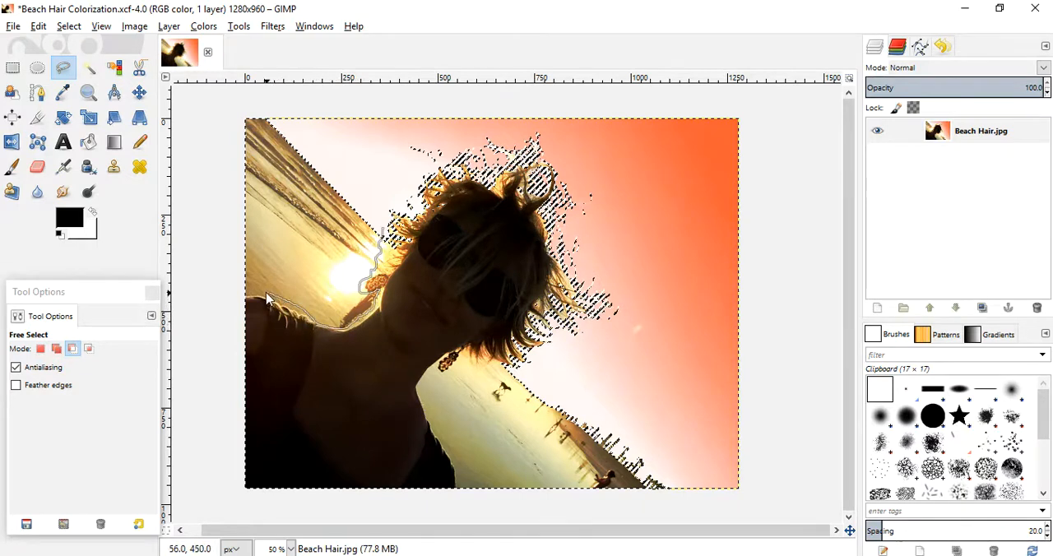
mouse_move(220, 135)
mouse_down()
mouse_move(287, 113)
mouse_move(367, 201)
mouse_up()
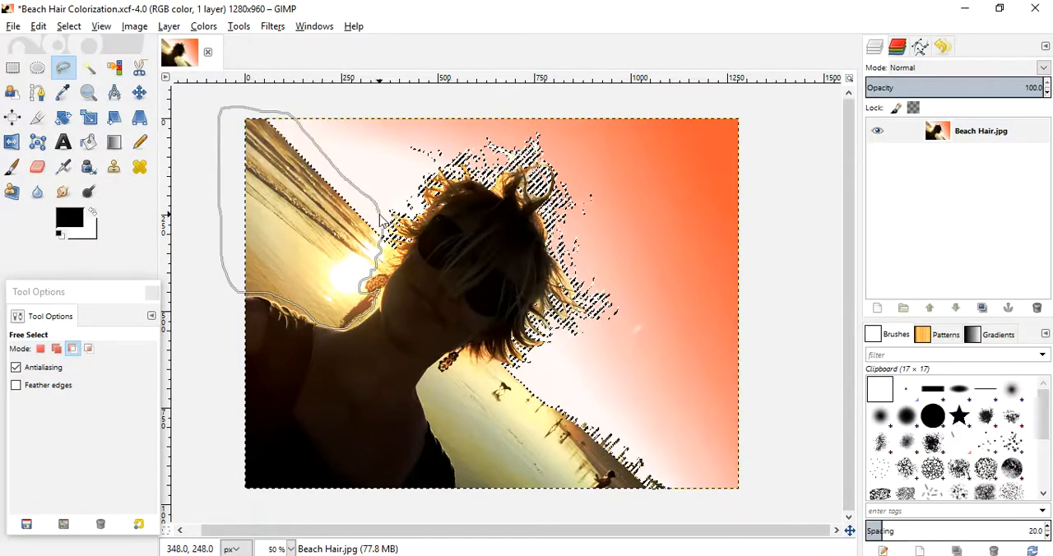
key(Return)
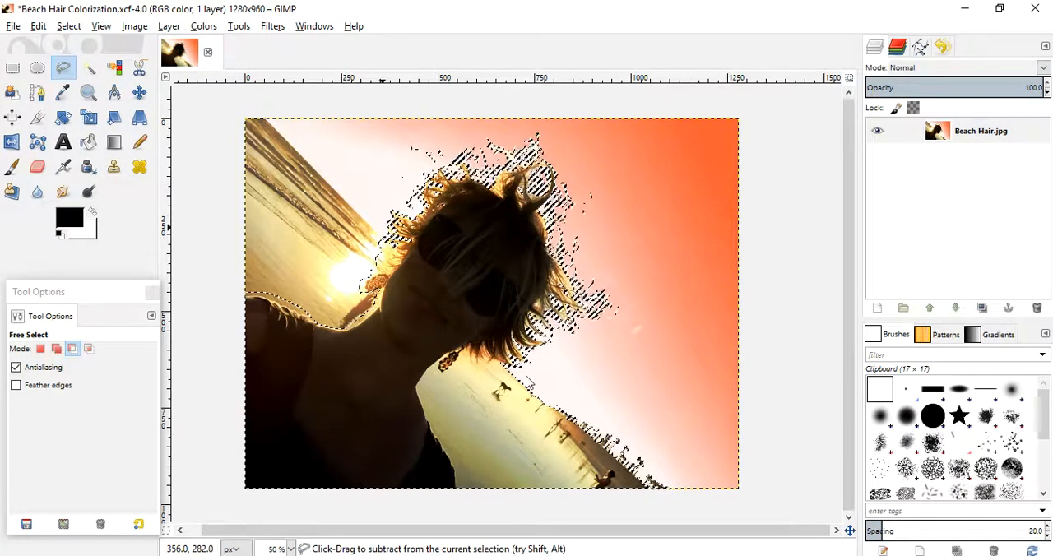
- Subtract the water, beach and tree line beyond the woman's neck and chest from the selection with Free Select
drag(508, 369, 453, 376)
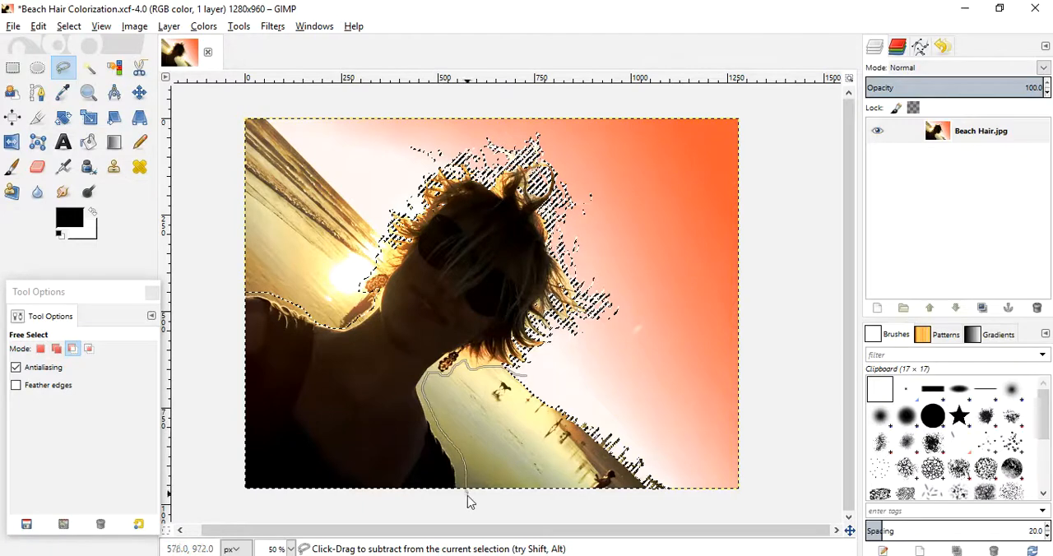
drag(524, 516, 638, 519)
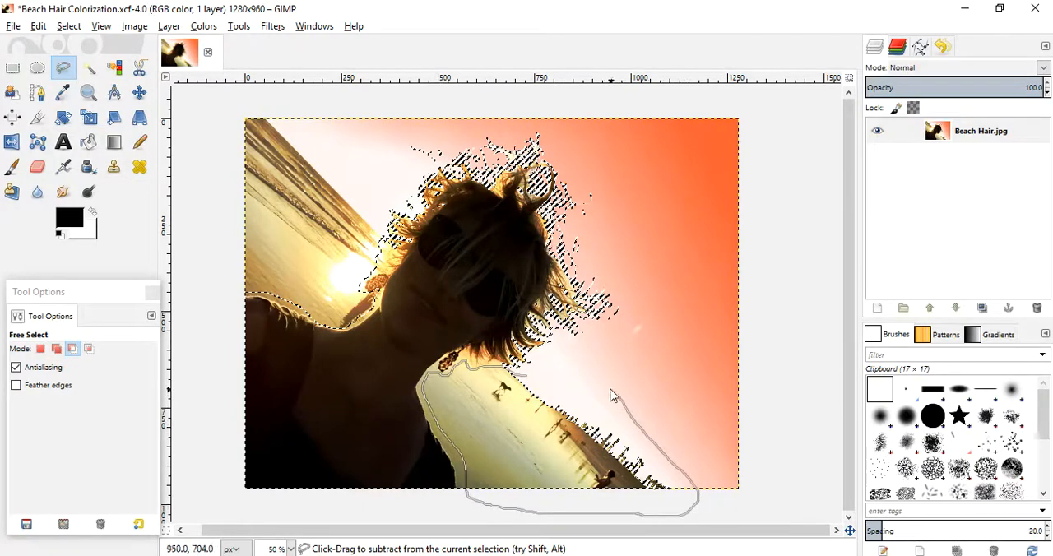
drag(544, 379, 523, 375)
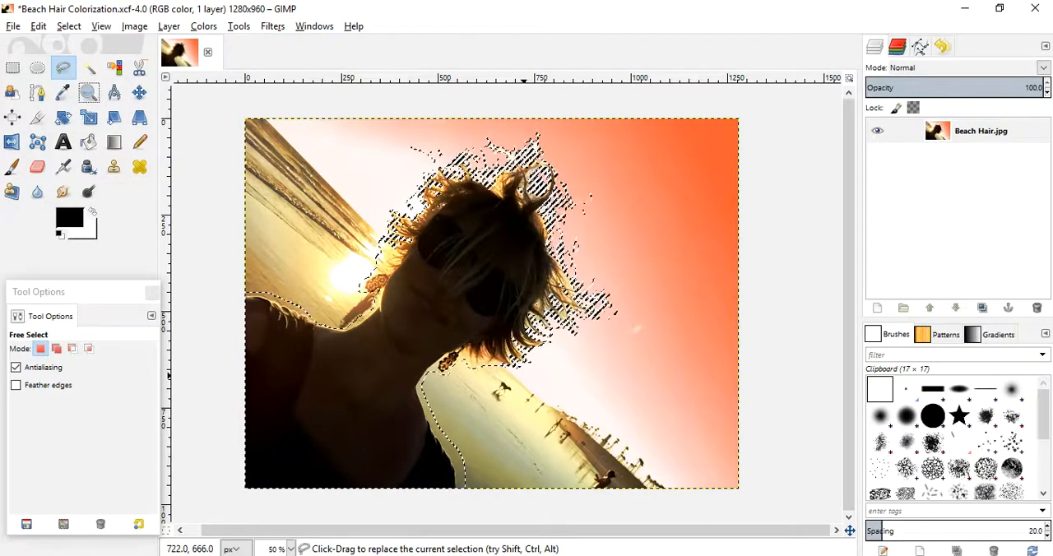
- Save the Beach Hair Colorization project
click(88, 97)
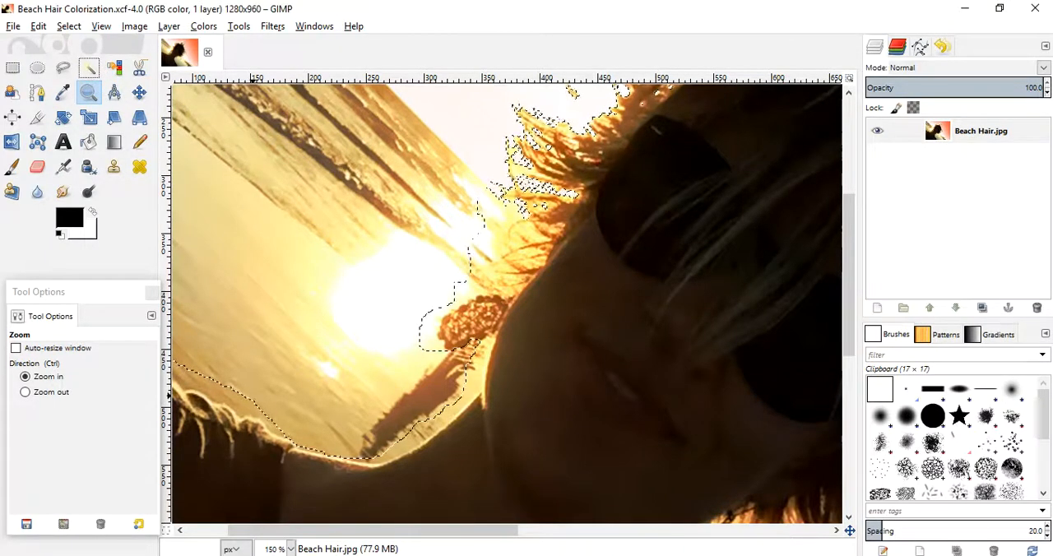
click(13, 25)
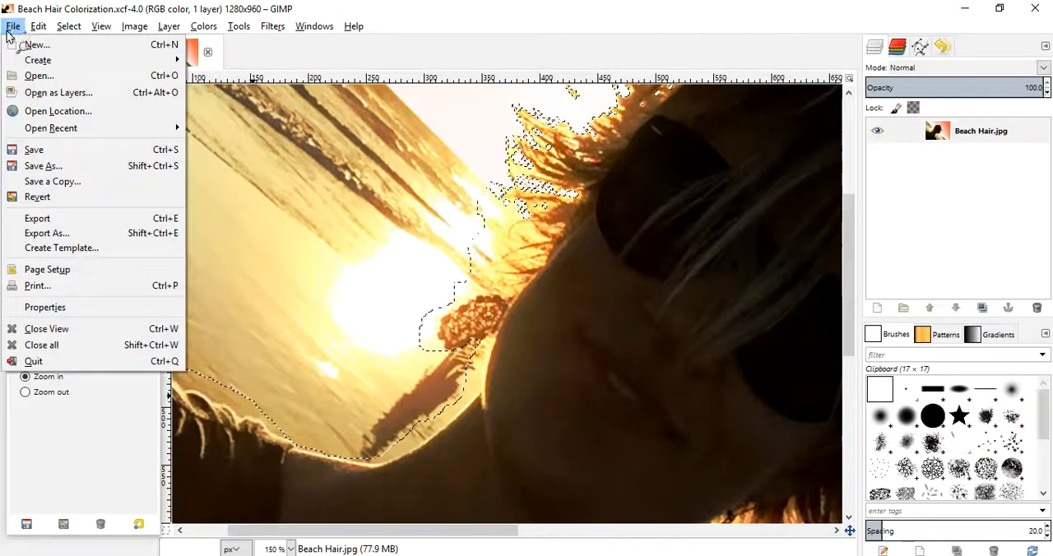
click(33, 150)
- Subtract the bright water between the hair strands above the earring from the selection with Fuzzy Select
click(89, 68)
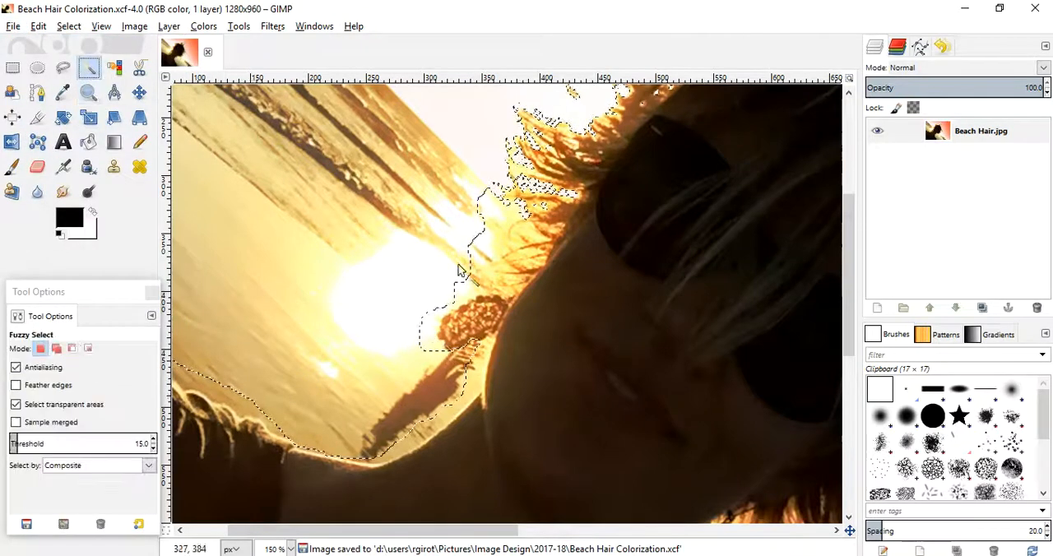
ctrl+click(492, 204)
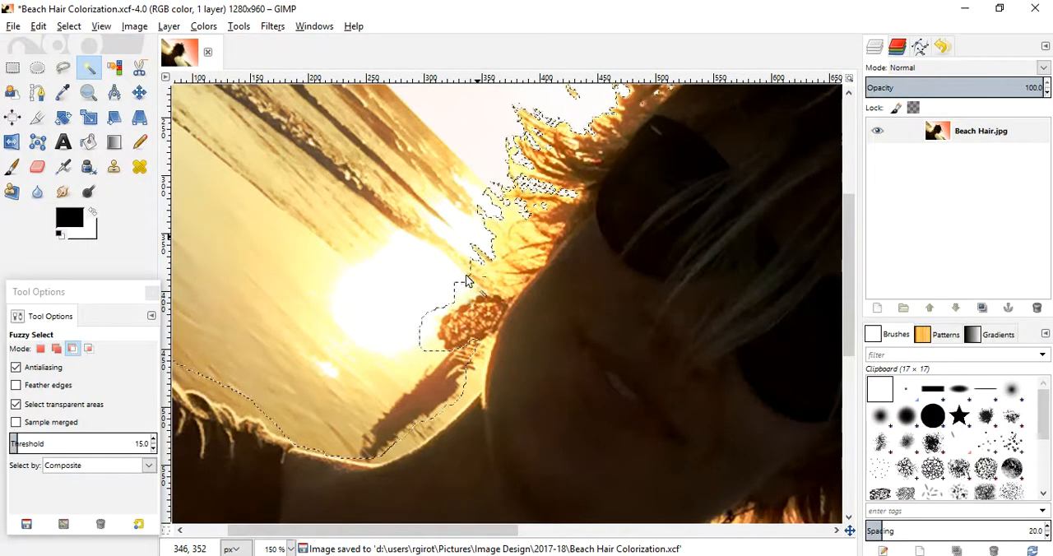
drag(477, 278, 468, 293)
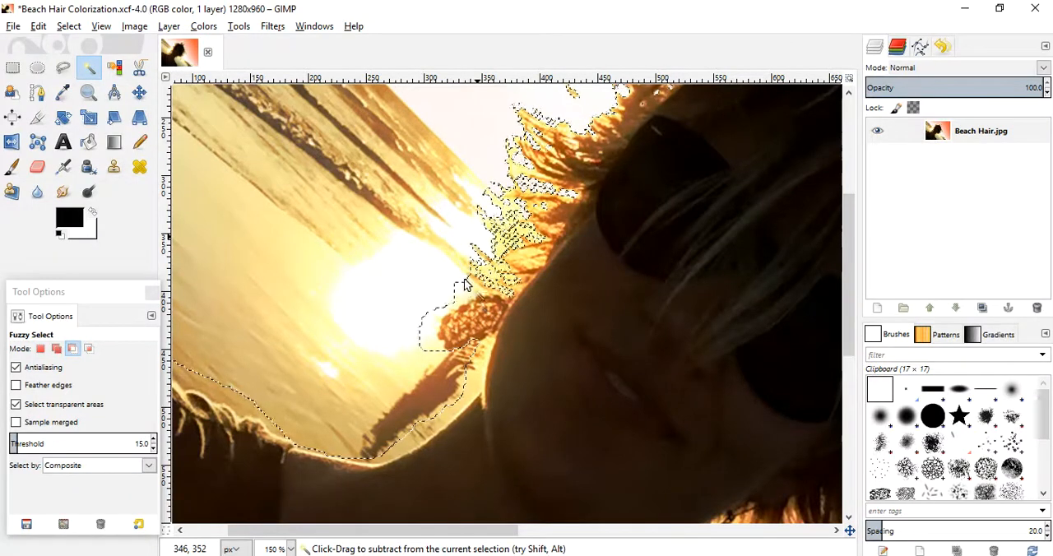
- Subtract the bright area along the upper and outer edges of the earring from the selection with Fuzzy Select
drag(468, 288, 479, 292)
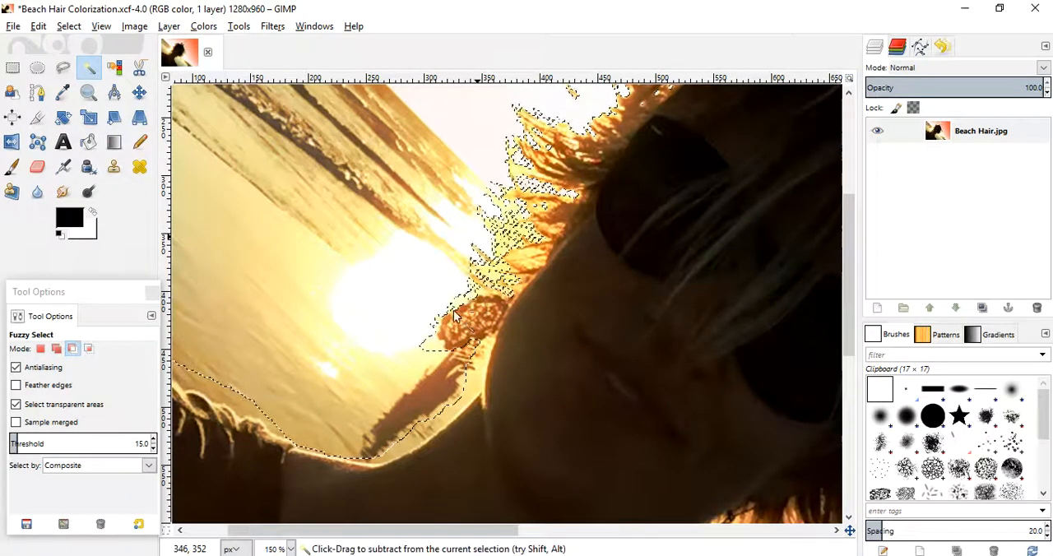
click(472, 291)
click(463, 299)
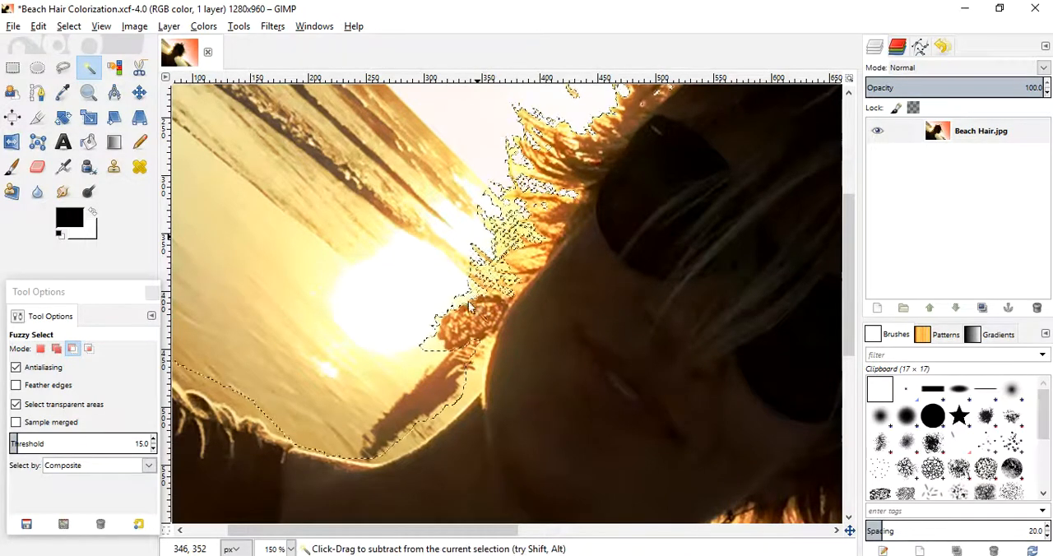
click(459, 299)
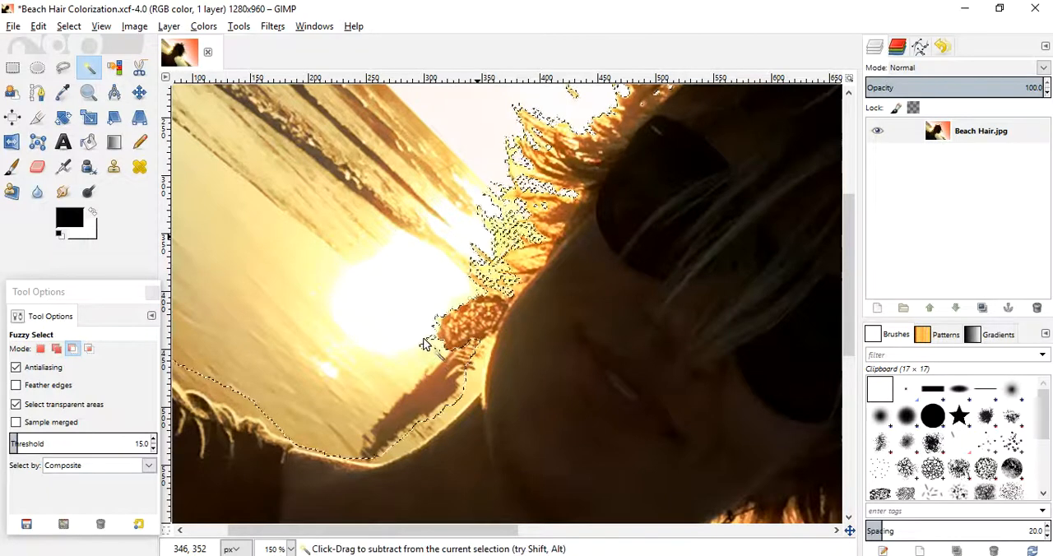
click(438, 323)
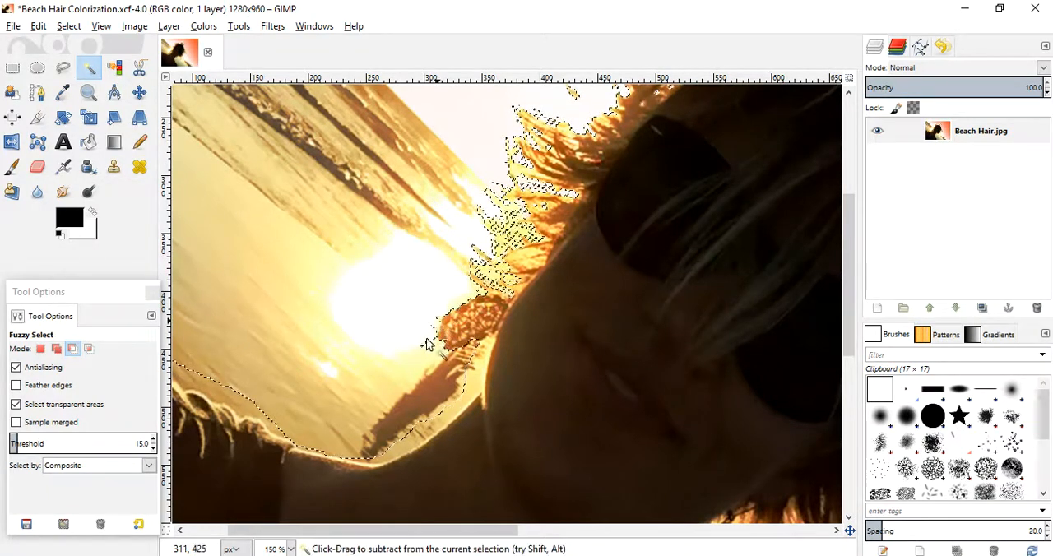
click(436, 333)
click(436, 327)
- Subtract the water below the earring and along the neck and shoulder edge from the selection with Fuzzy Select
drag(482, 356, 480, 383)
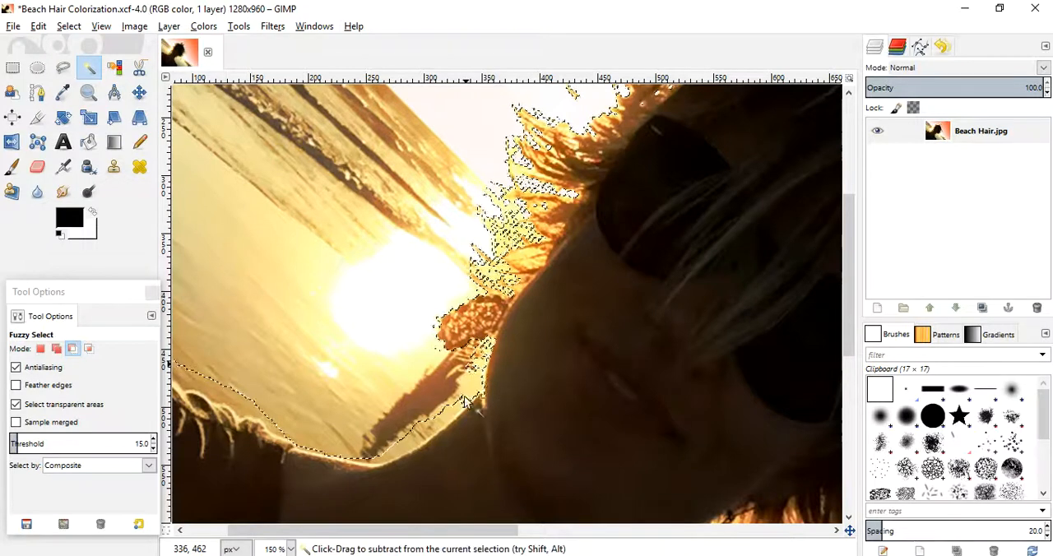
click(413, 437)
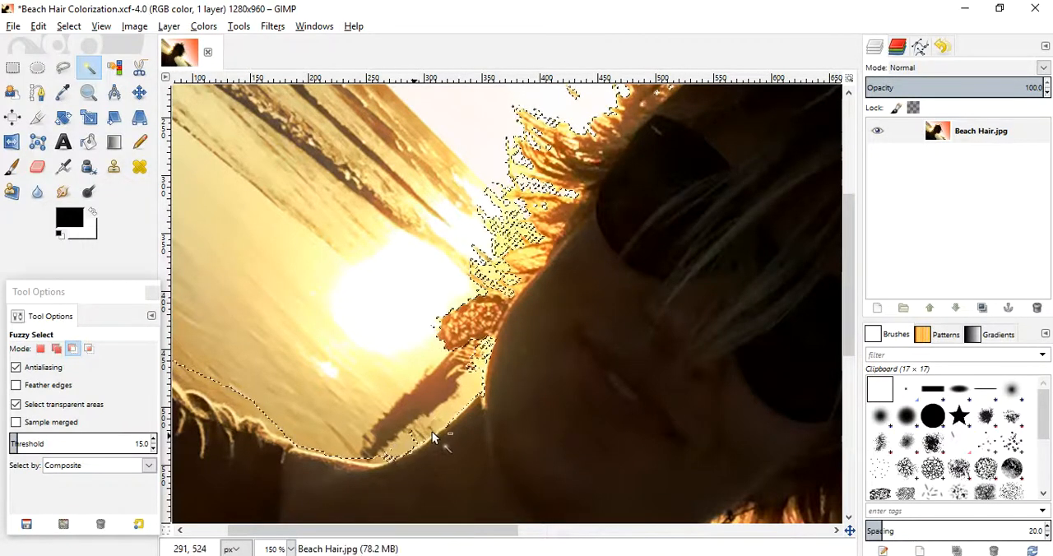
click(236, 398)
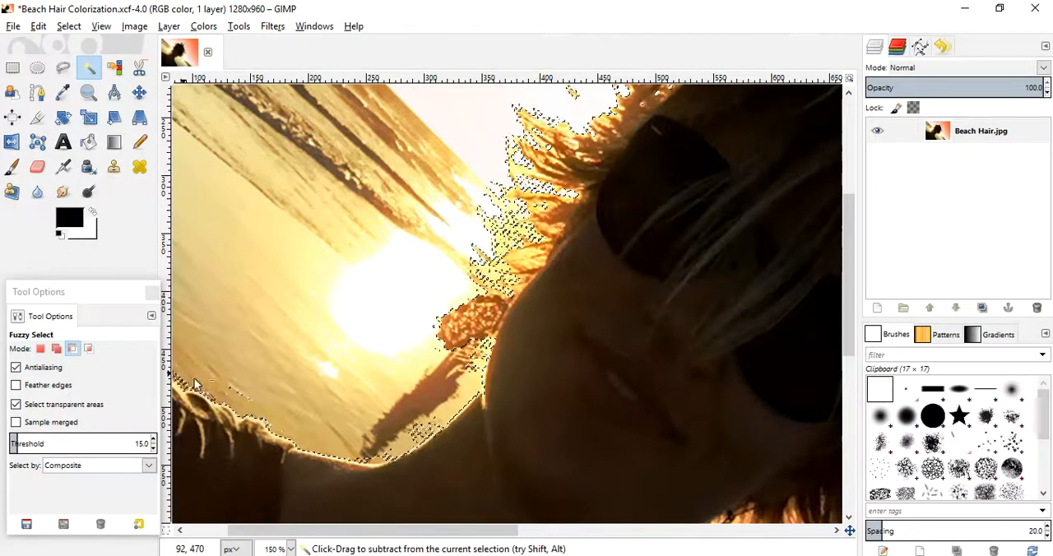
click(237, 399)
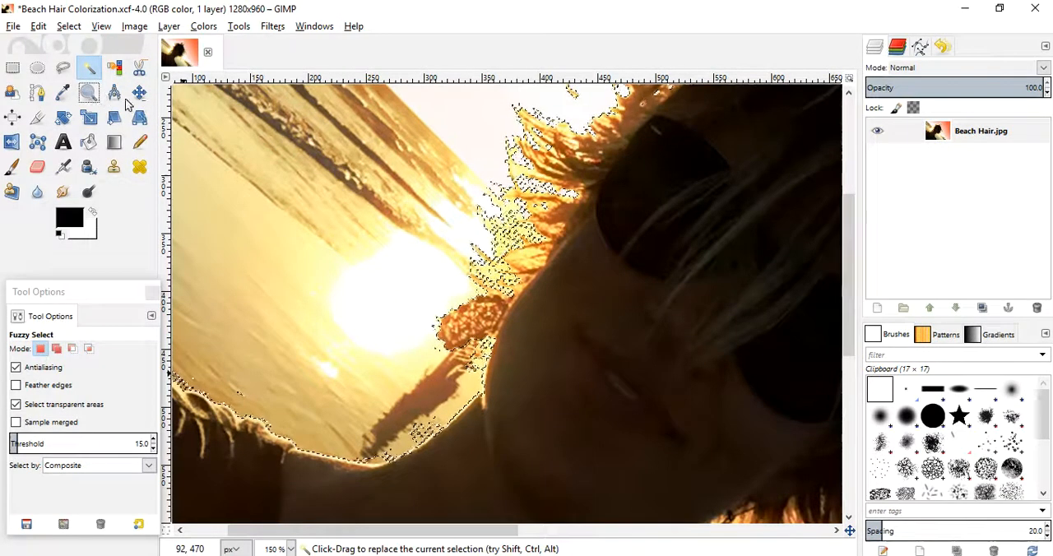
- Save the project with the refined selection around the hair, earring and shoulder
click(89, 92)
key(ctrl+s)
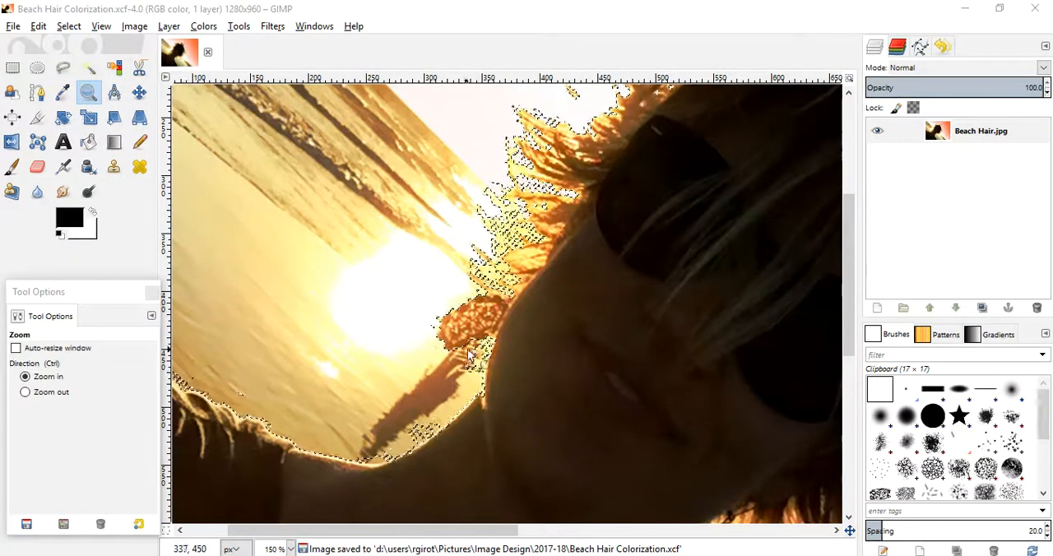
click(472, 376)
click(543, 355)
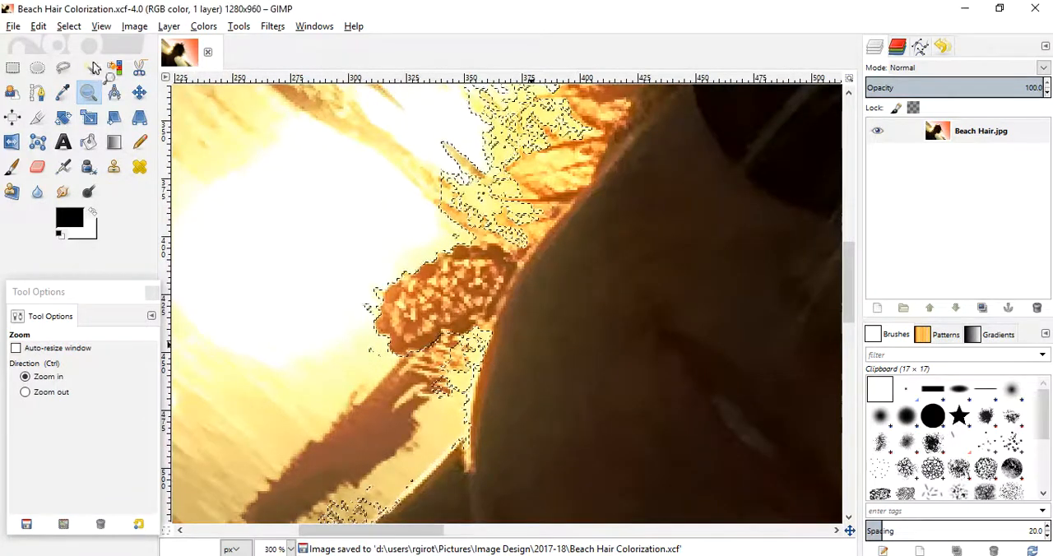
click(13, 28)
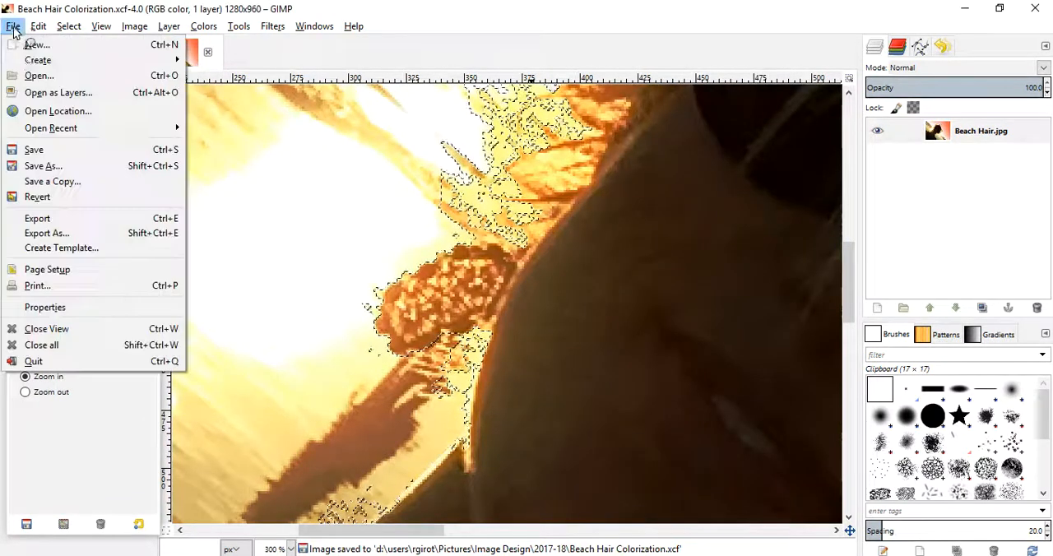
click(28, 152)
- Subtract the stray specks beside the earring and the leftover patches between earring and neck with Free Select
click(63, 67)
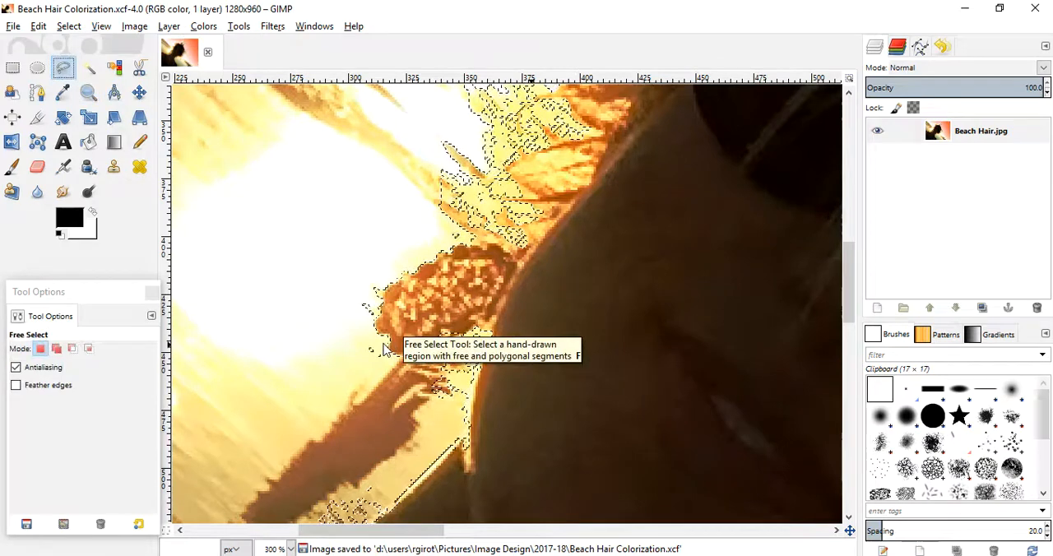
drag(393, 268, 383, 301)
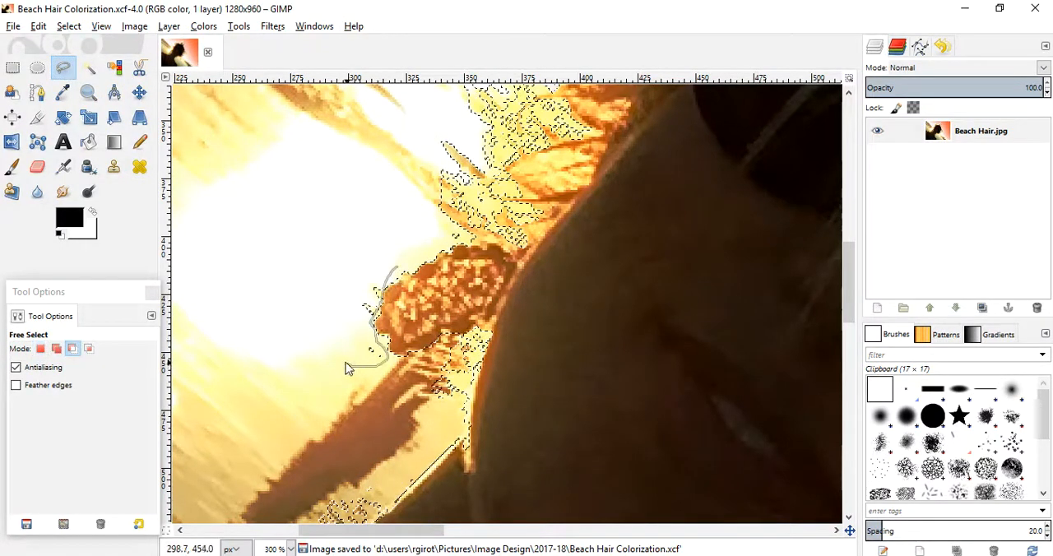
key(Return)
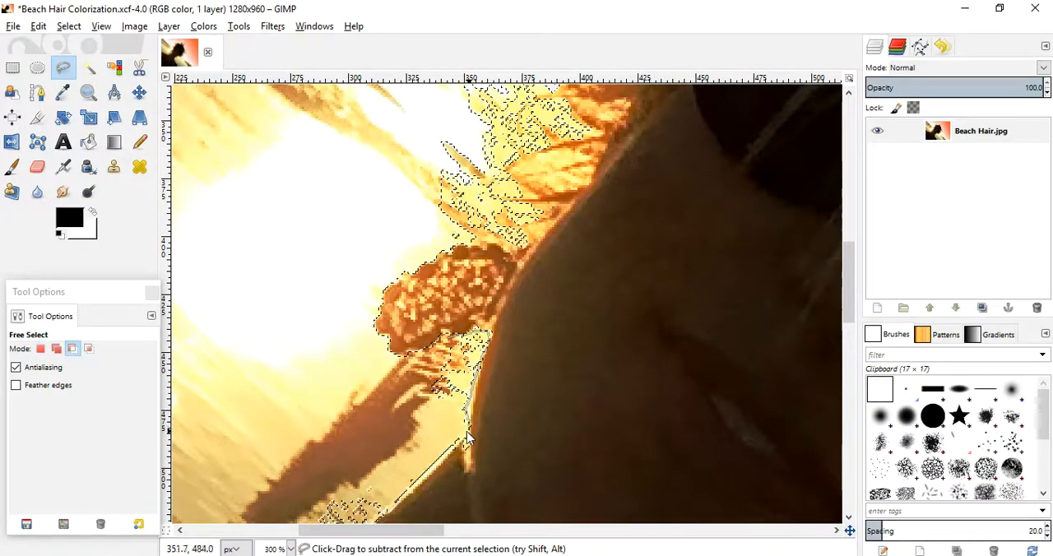
key(Return)
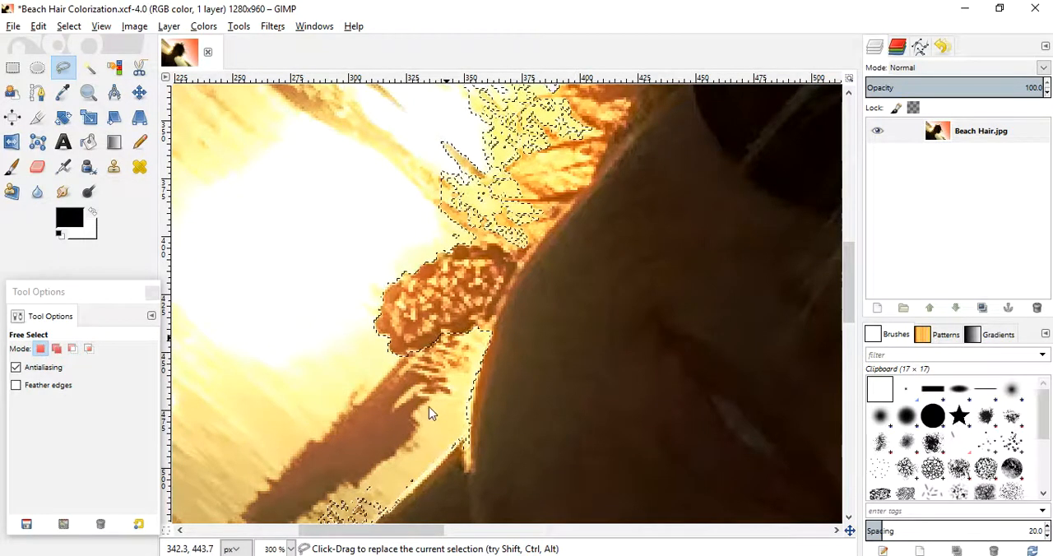
- Subtract the leftover specks along the sunlit curve from the neck down to the shoulder with Free Select
scroll(353, 288, down, 5)
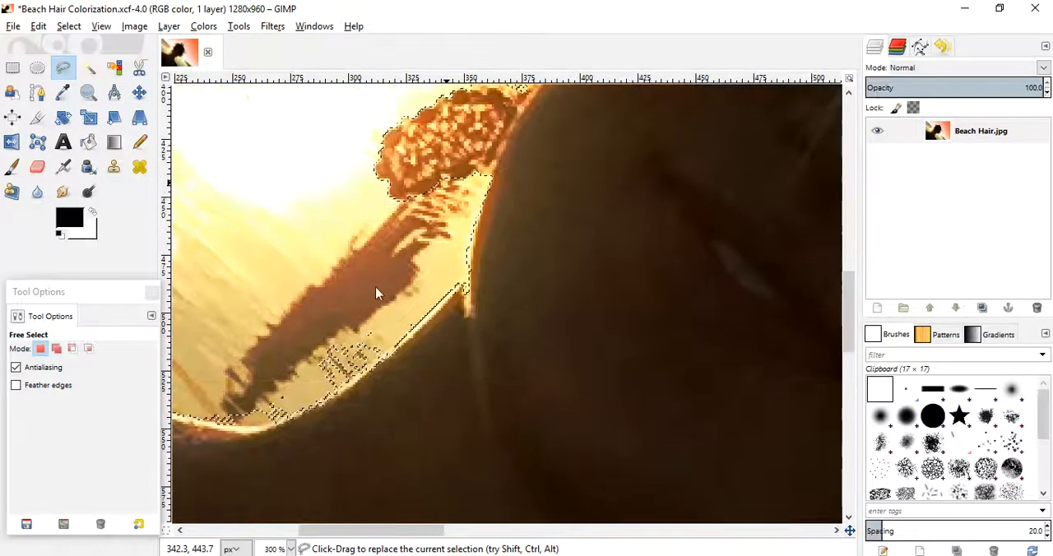
ctrl+click(419, 317)
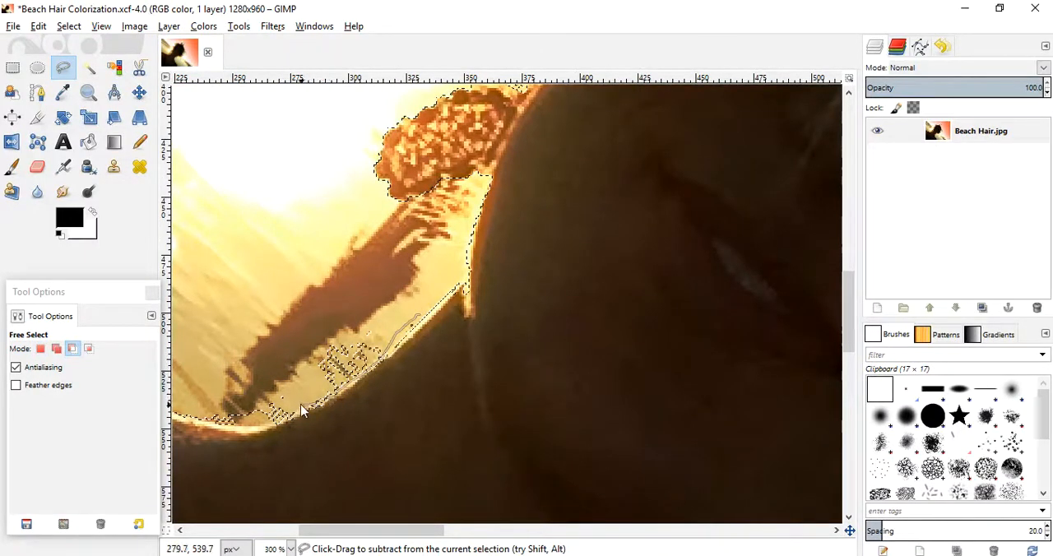
key(Return)
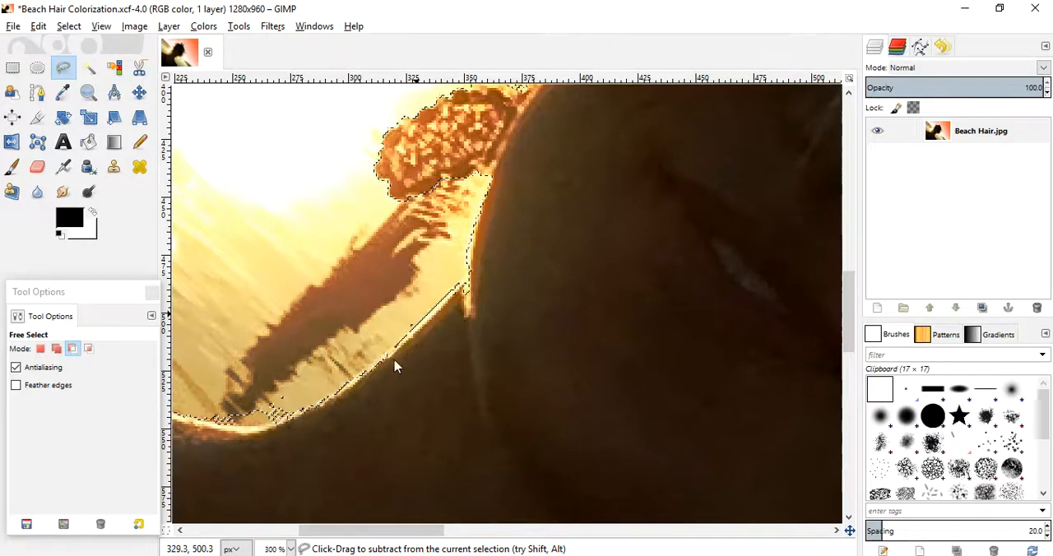
key(ctrl)
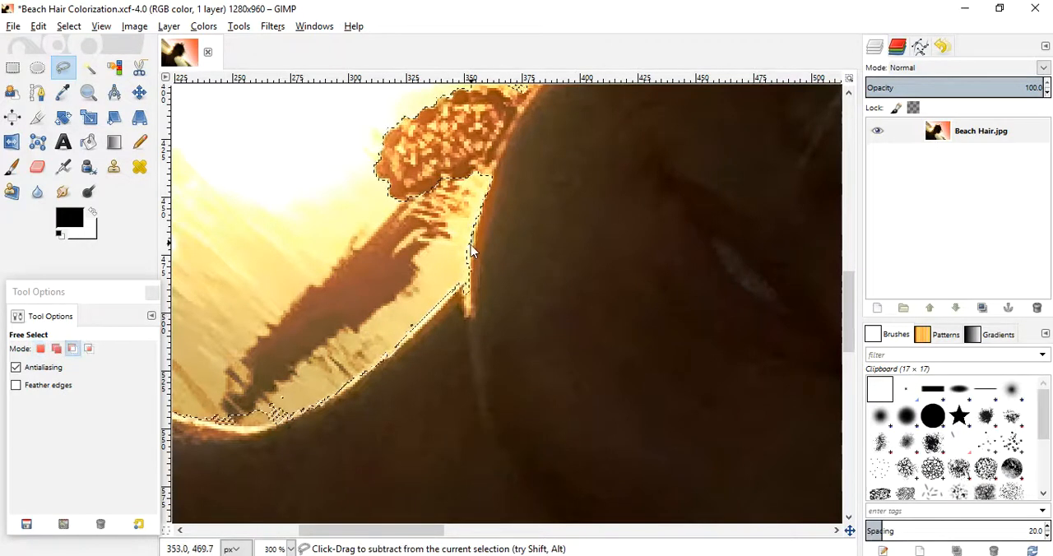
key(Return)
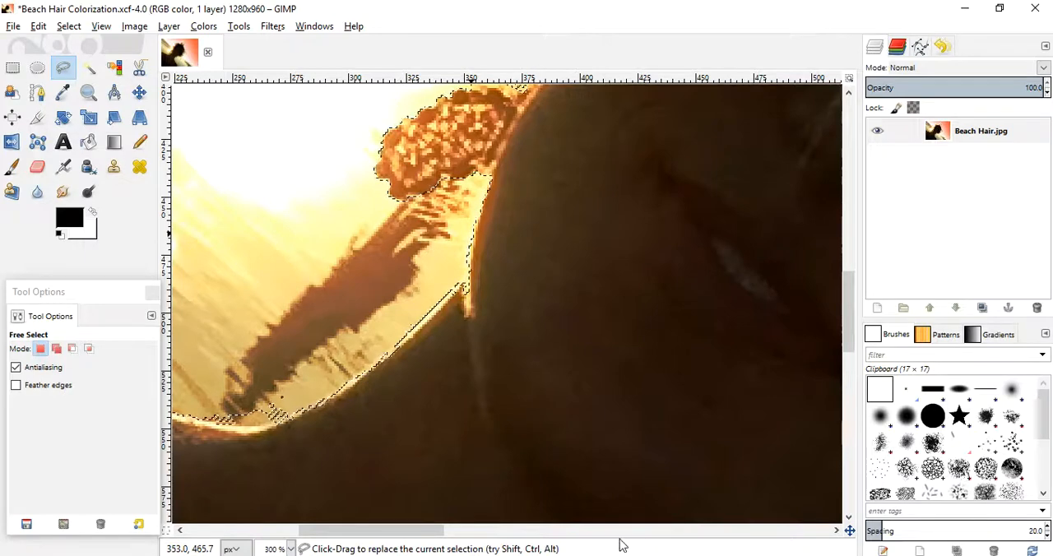
drag(399, 531, 352, 531)
key(ctrl)
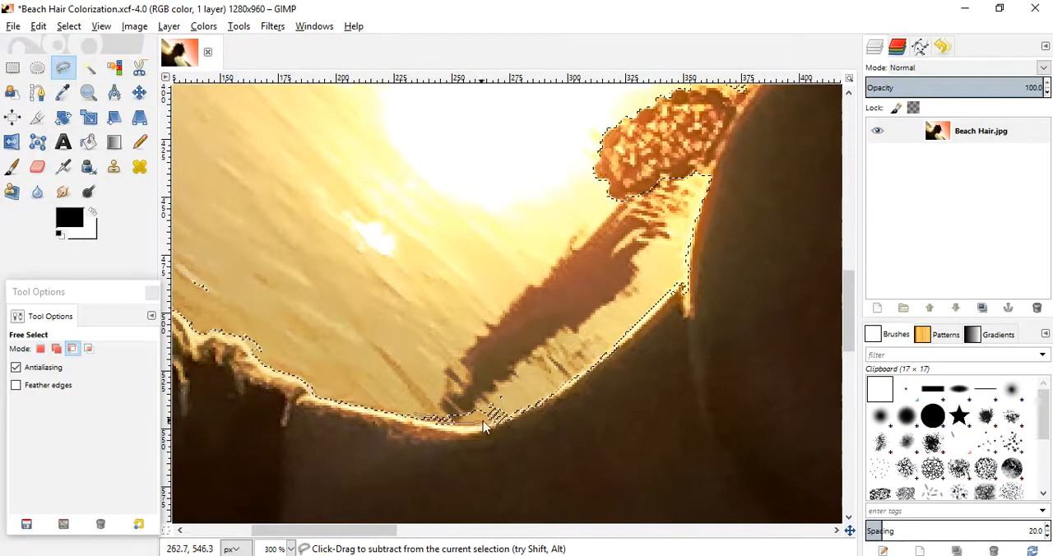
key(Return)
- Subtract the stray patch of water above the fringed part of the shoulder from the selection with Free Select
drag(387, 531, 306, 543)
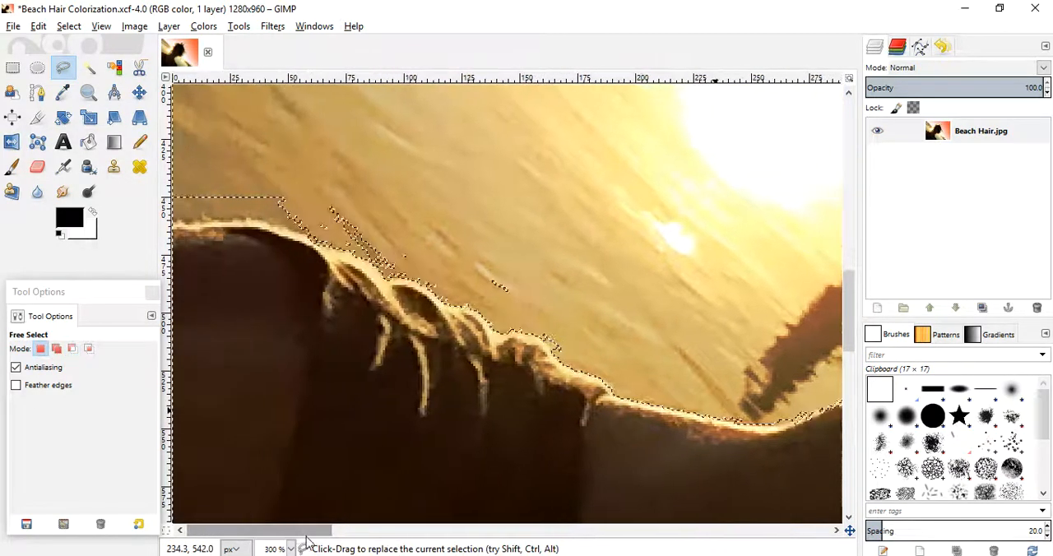
key(ctrl)
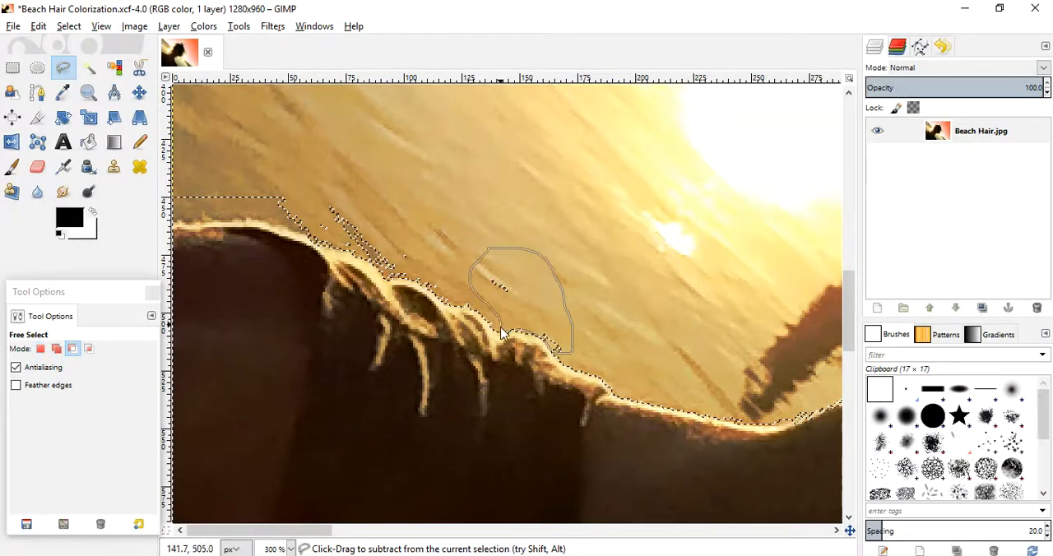
key(Return)
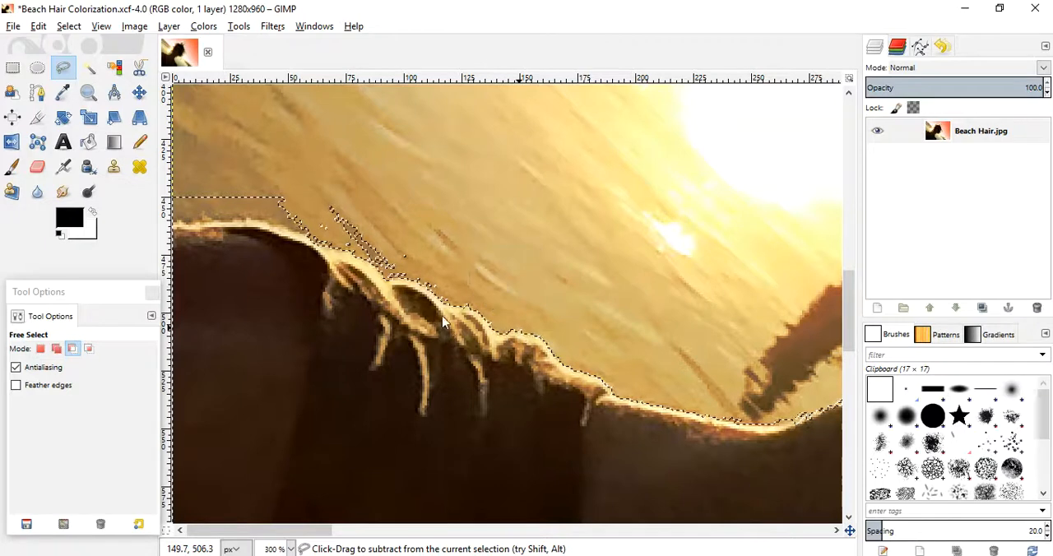
key(ctrl)
mouse_move(169, 221)
mouse_down()
mouse_move(191, 220)
mouse_move(167, 225)
mouse_up()
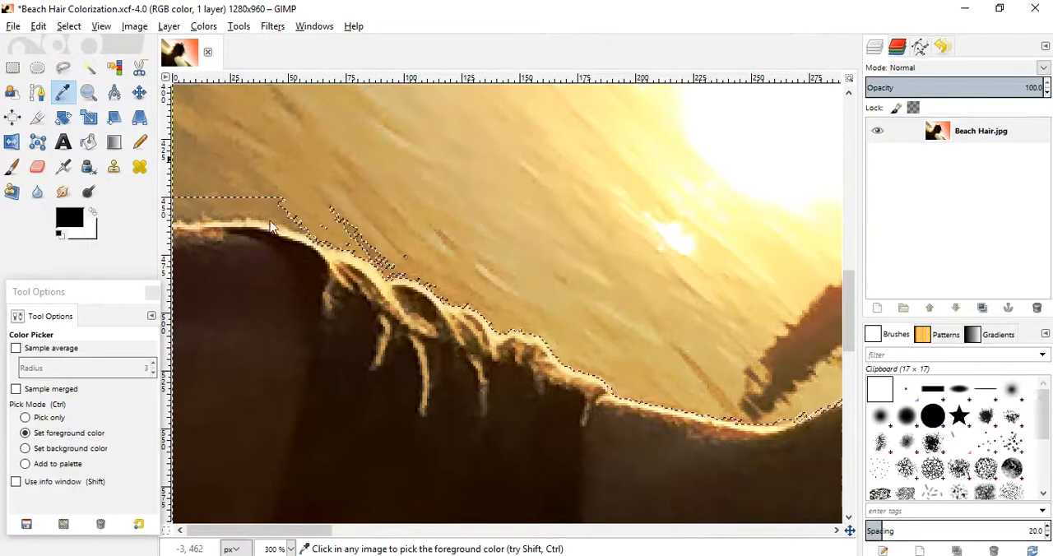
ctrl+drag(443, 285, 430, 238)
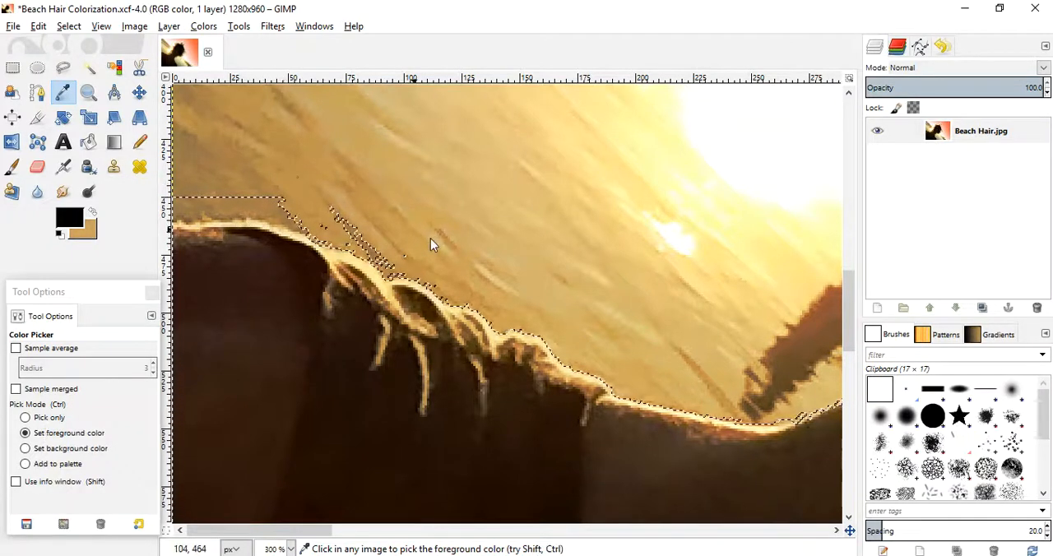
- Subtract the strip of water and stray specks above the shoulder and its hanging strands from the selection with Free Select
double_click(67, 72)
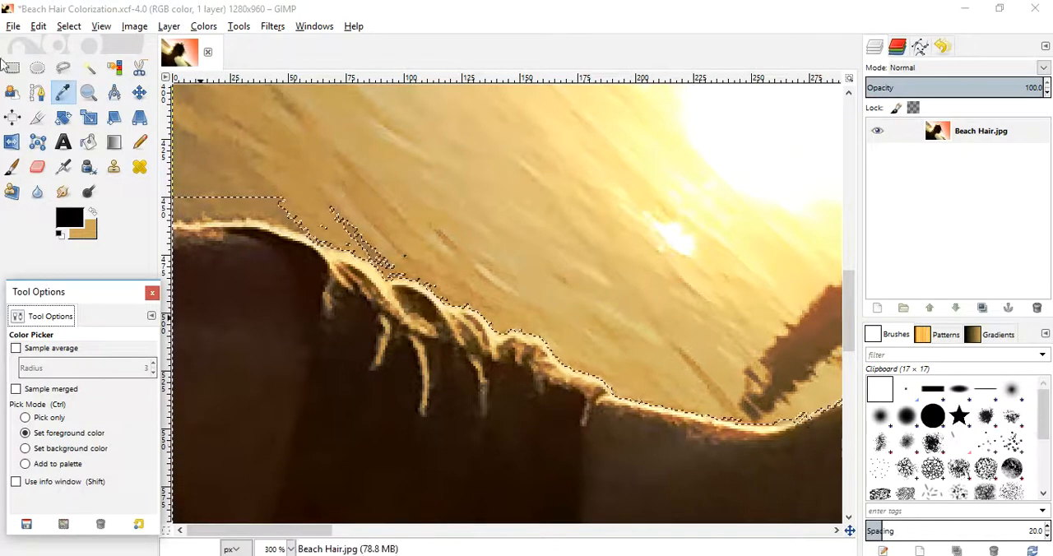
click(64, 69)
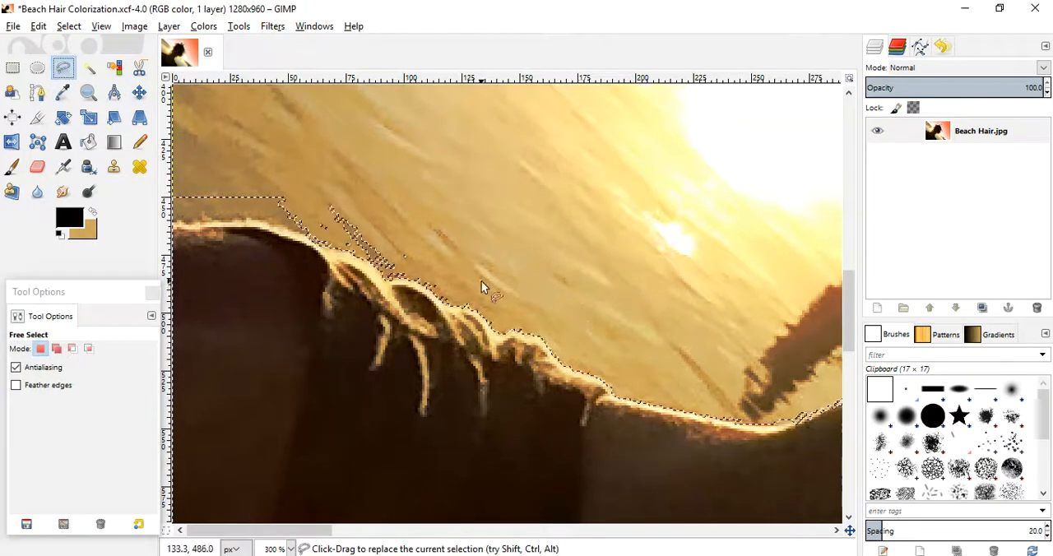
key(ctrl)
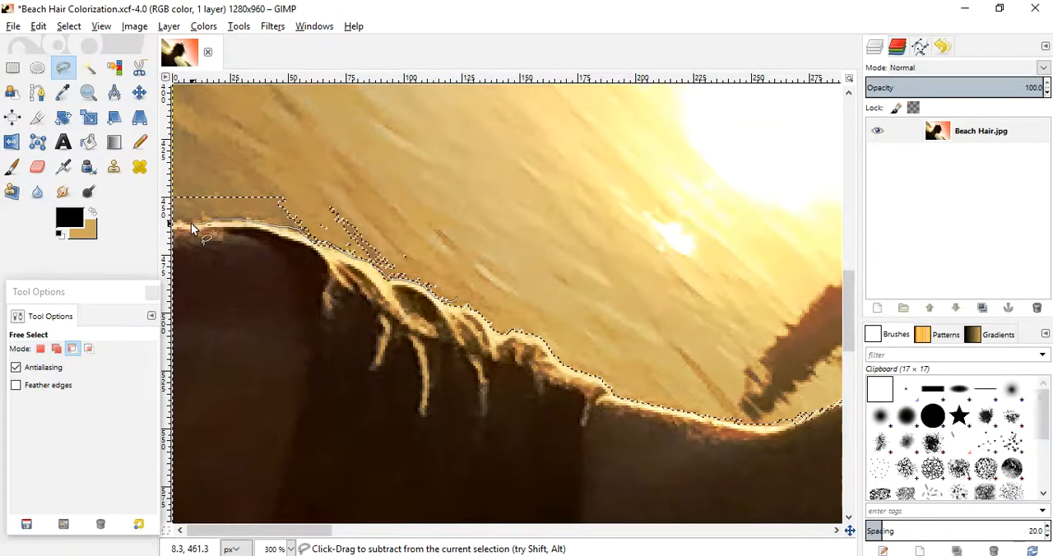
drag(413, 201, 483, 298)
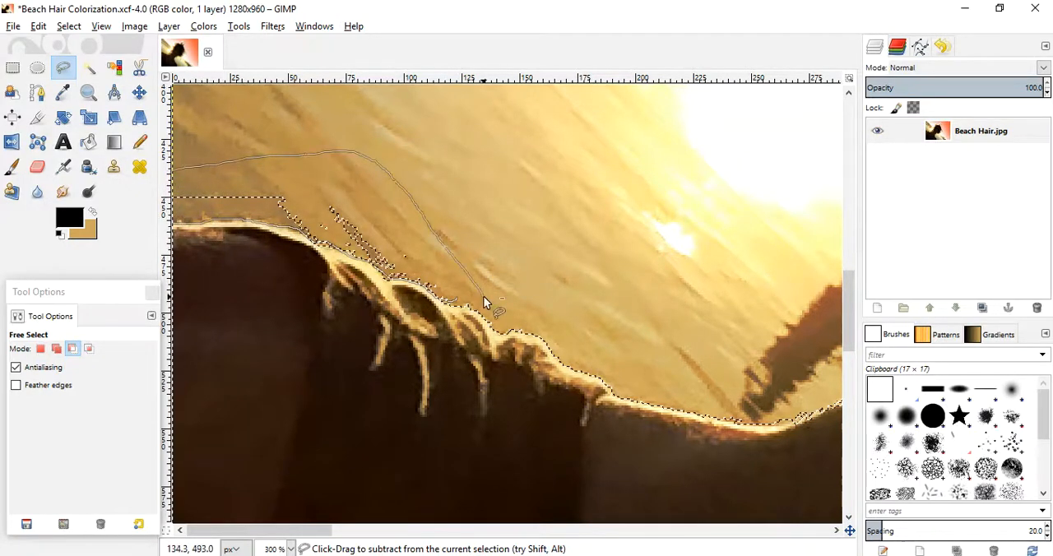
ctrl+click(457, 301)
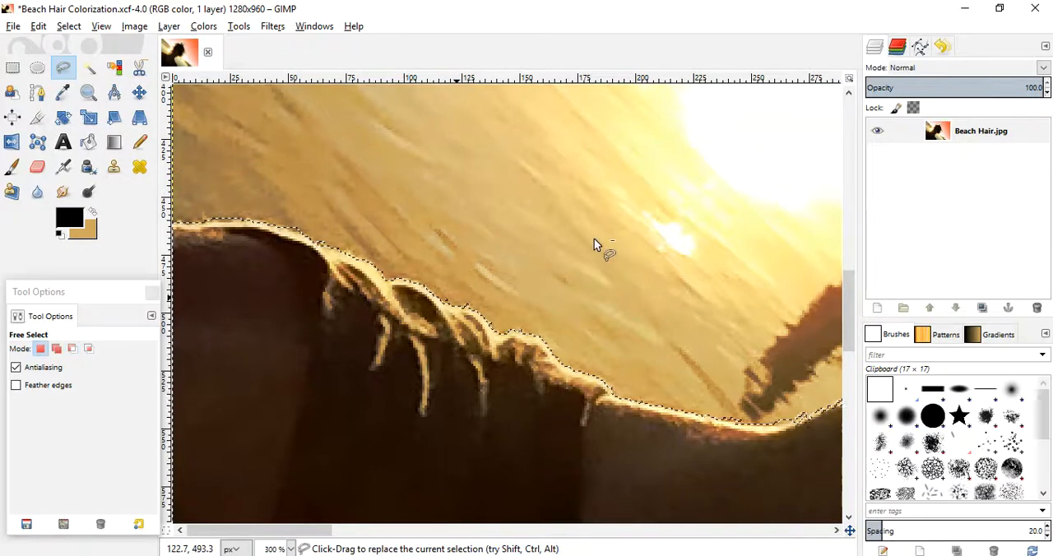
- Subtract the leftover specks along the curve where the shoulder rises to the neck with Free Select
key(ctrl)
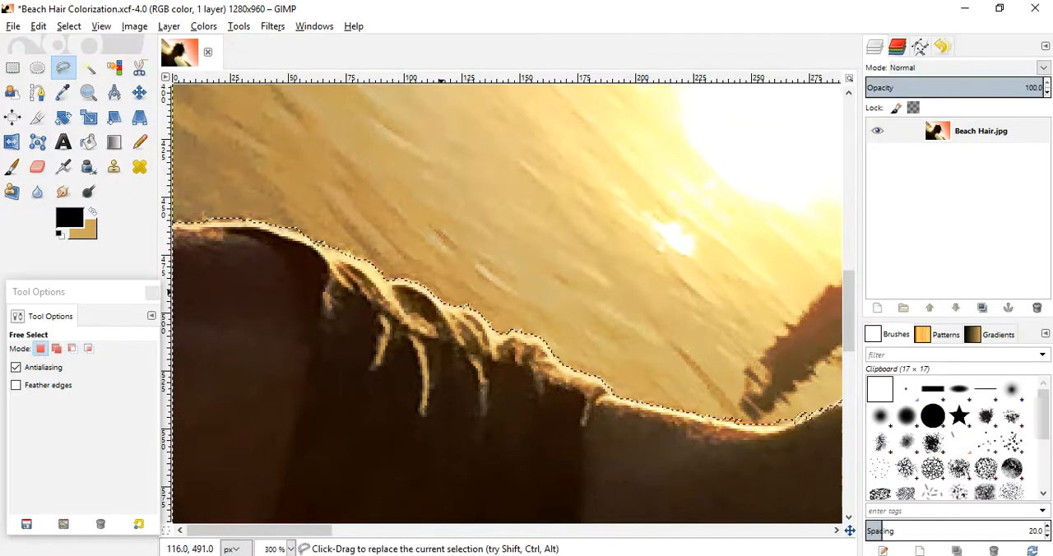
drag(276, 530, 352, 530)
key(ctrl)
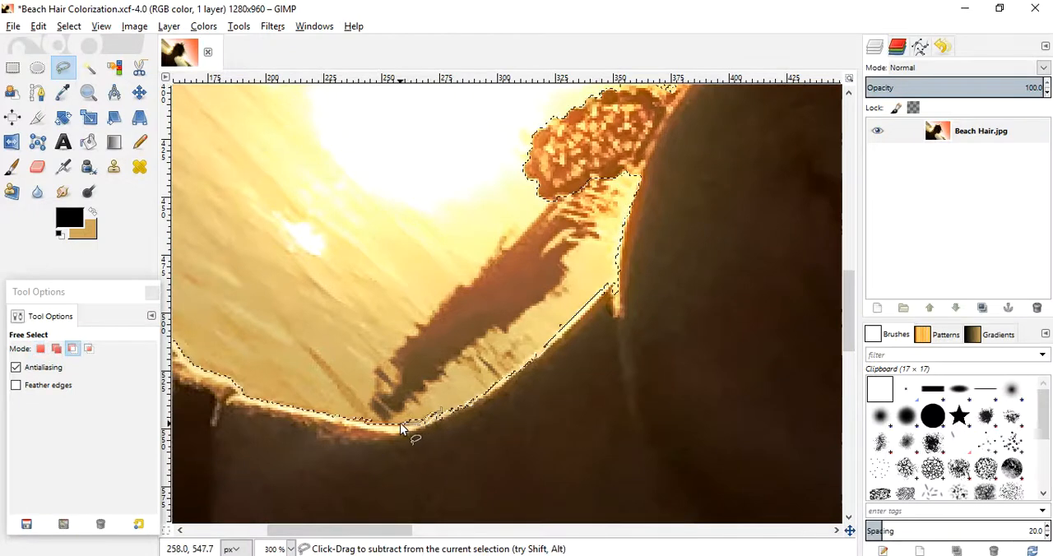
drag(440, 405, 440, 405)
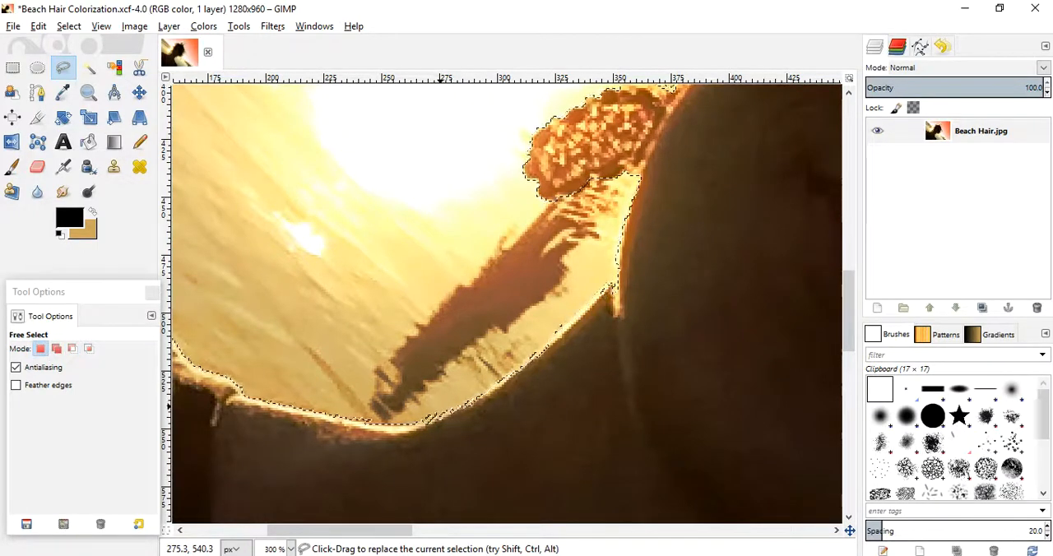
- Subtract the bright, sunlit water between the hair tips and the upper earring with a Free Select outline
drag(856, 348, 850, 282)
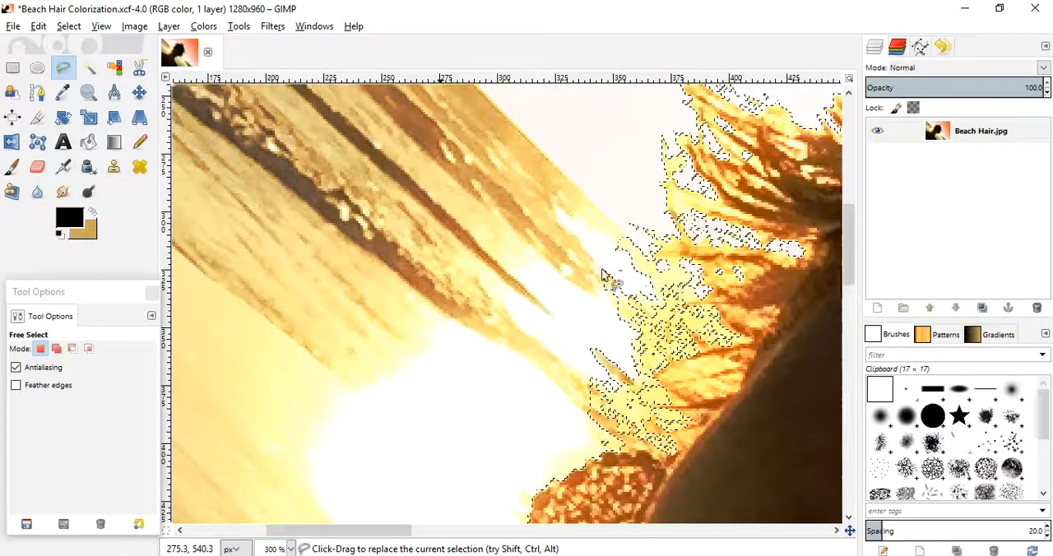
ctrl+click(641, 246)
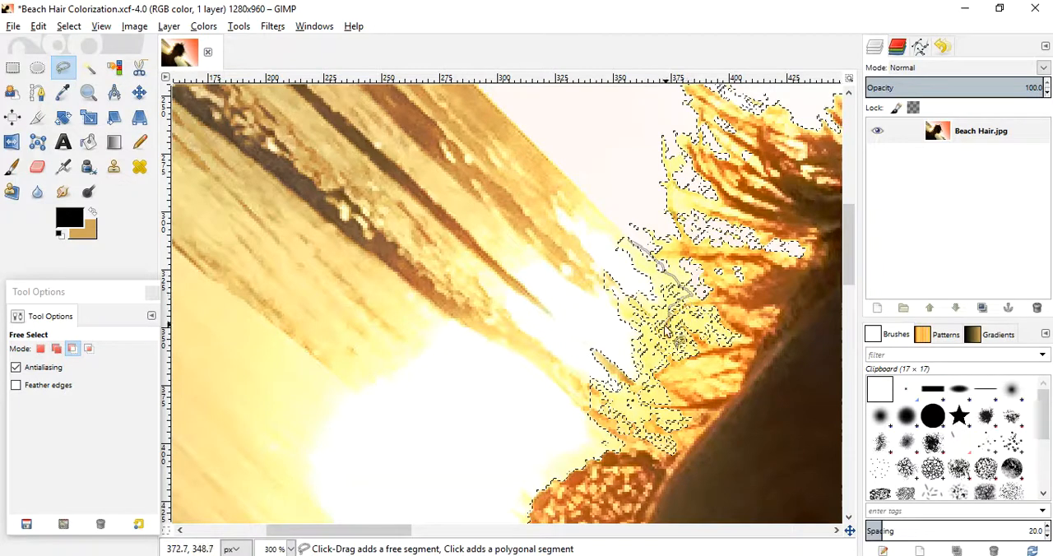
mouse_move(663, 343)
mouse_down()
mouse_move(637, 345)
mouse_move(646, 351)
mouse_move(643, 390)
mouse_up()
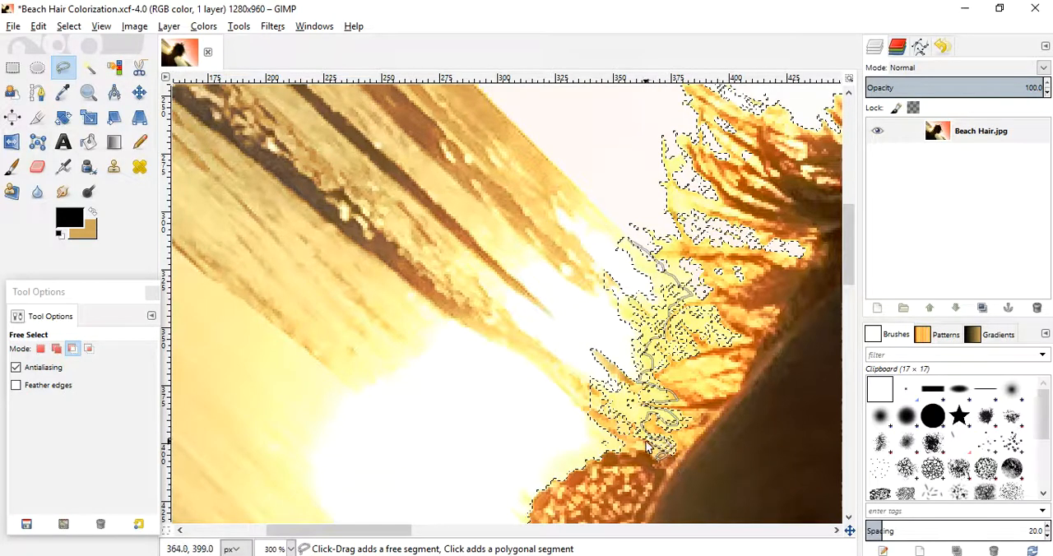
drag(646, 454, 629, 454)
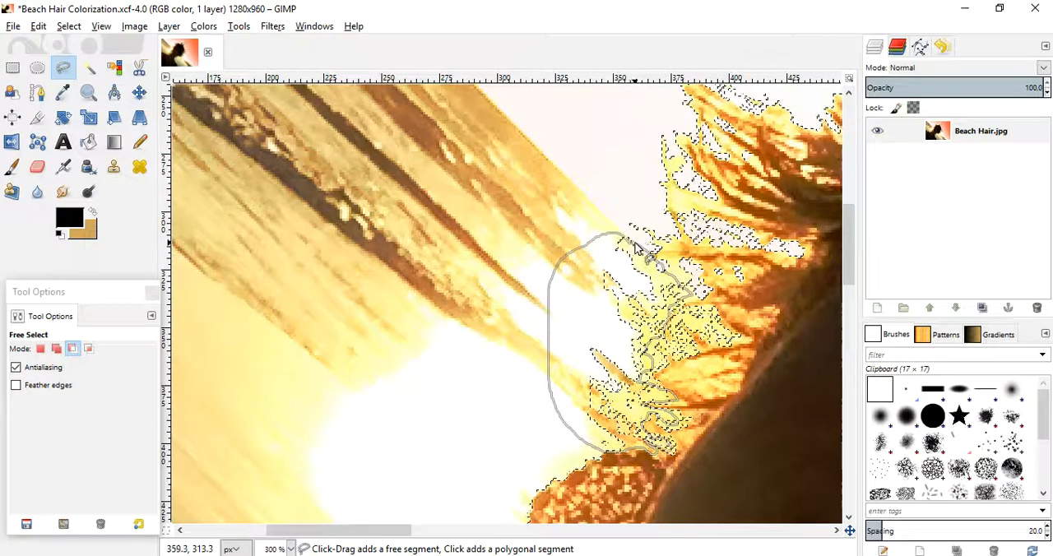
key(Return)
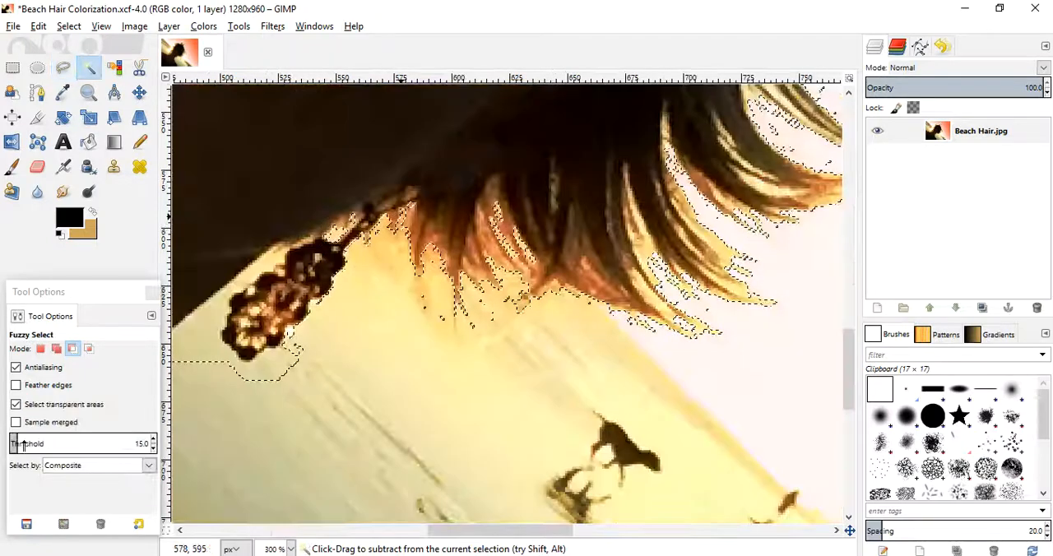
- Subtract the water around the lower earring and the pale specks along the adjacent neck edge with Fuzzy Select
click(280, 257)
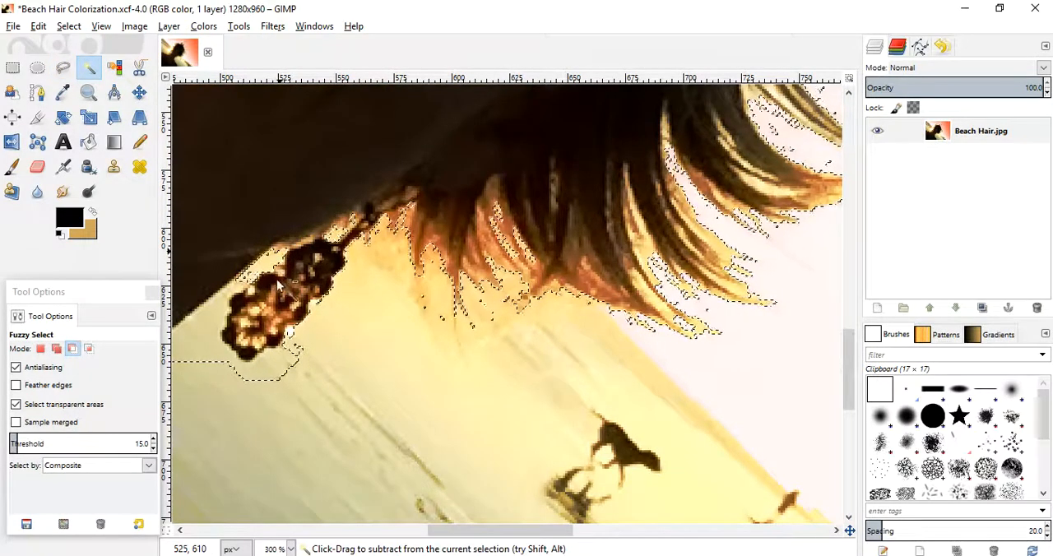
drag(229, 290, 231, 301)
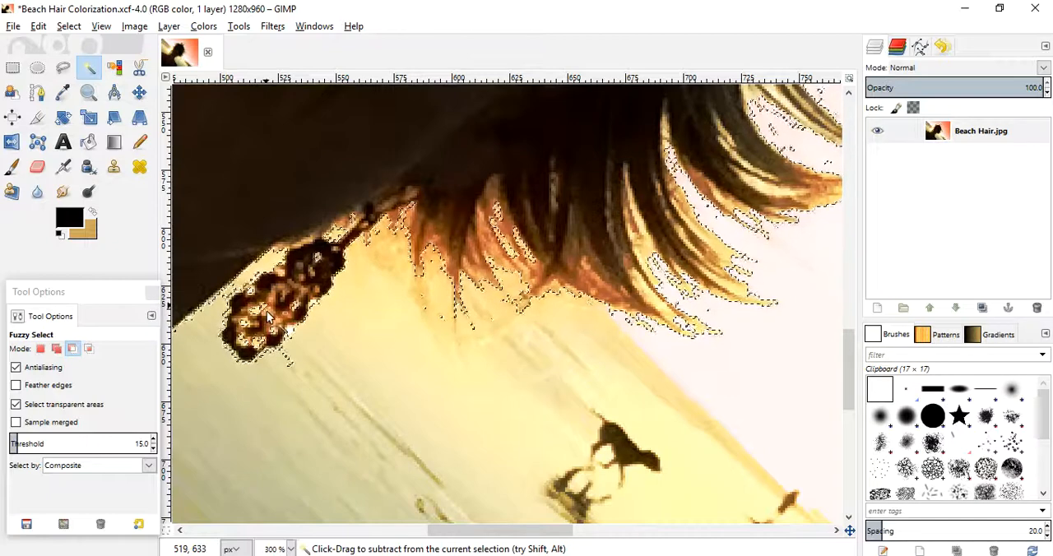
scroll(294, 340, up, 4)
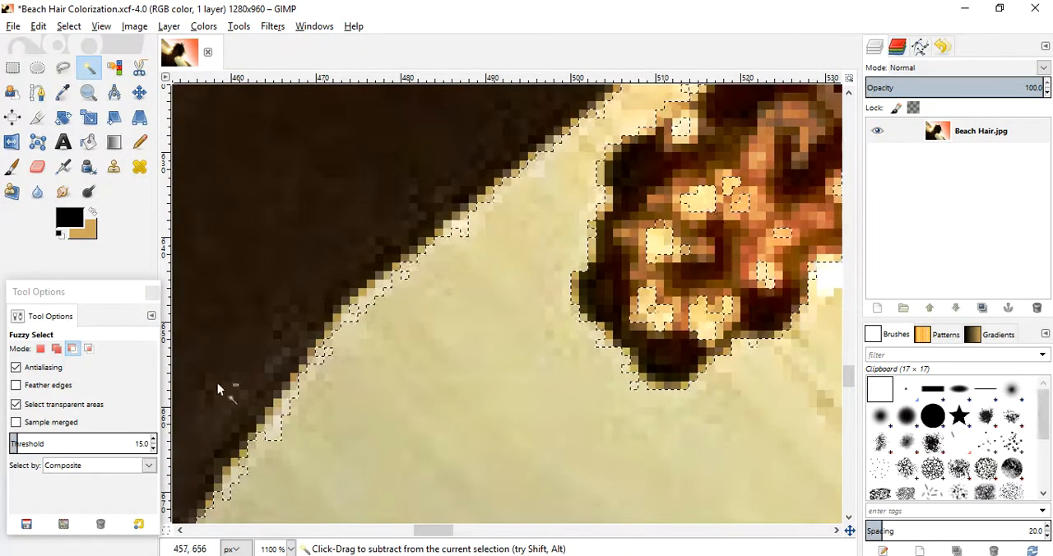
click(276, 430)
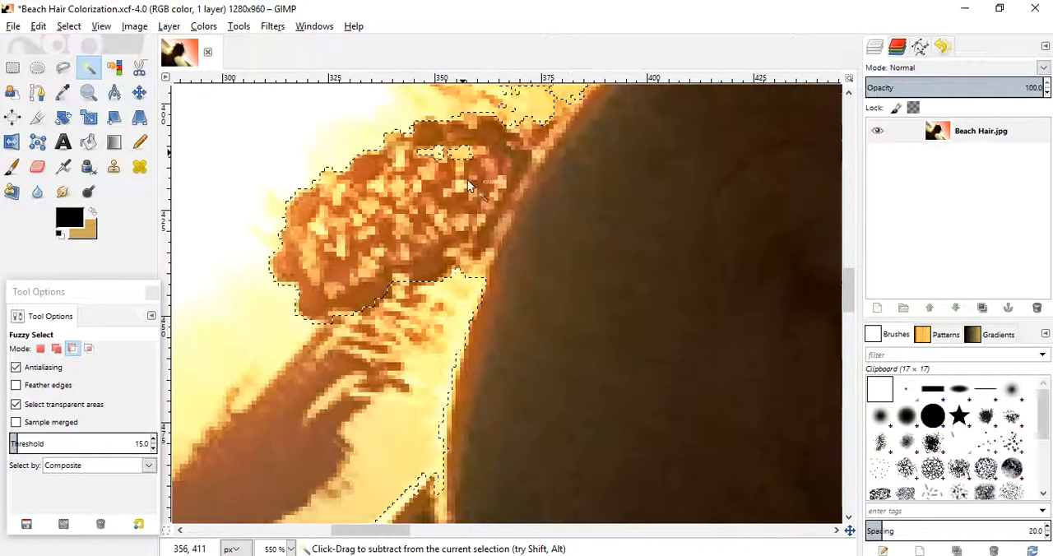
drag(463, 184, 459, 188)
- Subtract the bright gaps between the beads of the upper earring with Fuzzy Select, undoing the subtraction that spreads along its inner edge
click(491, 200)
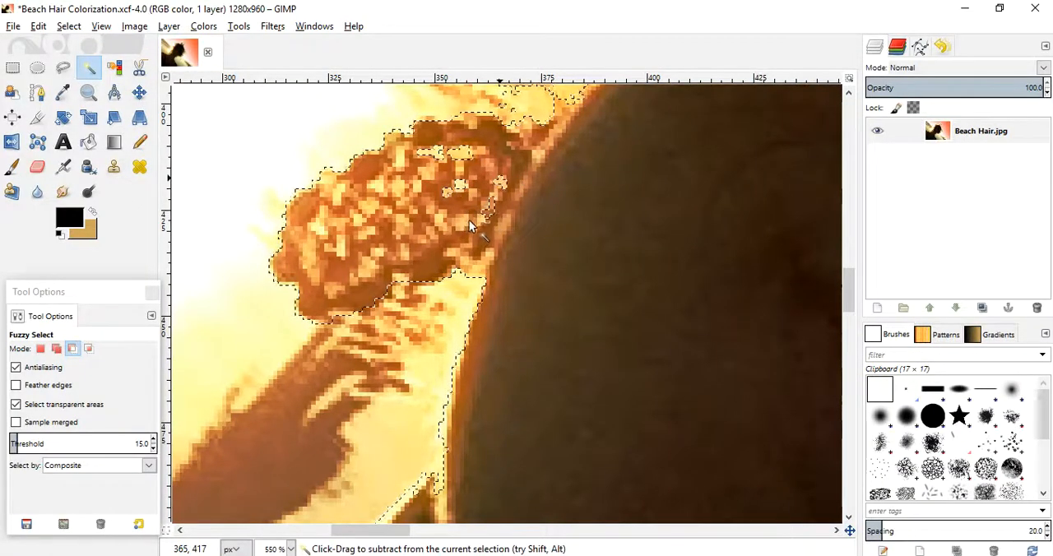
key(ctrl+z)
key(ctrl)
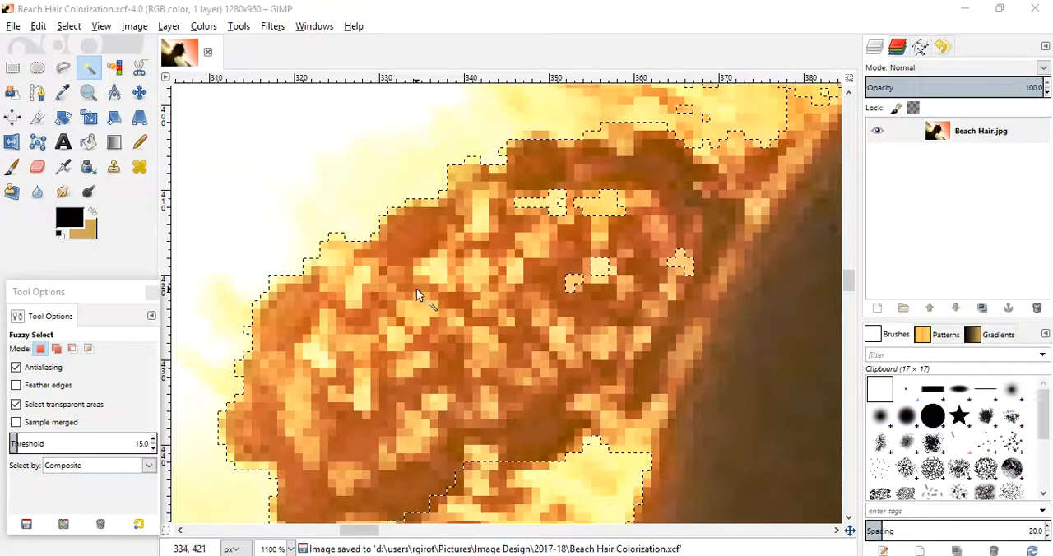
ctrl+click(362, 280)
ctrl+click(431, 276)
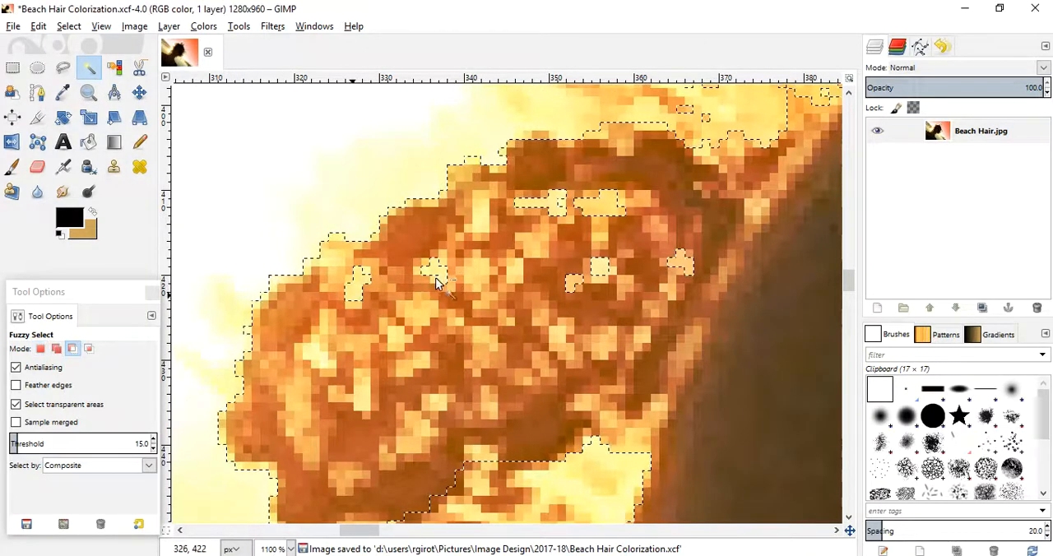
ctrl+click(517, 268)
ctrl+click(481, 218)
scroll(453, 297, up, 5)
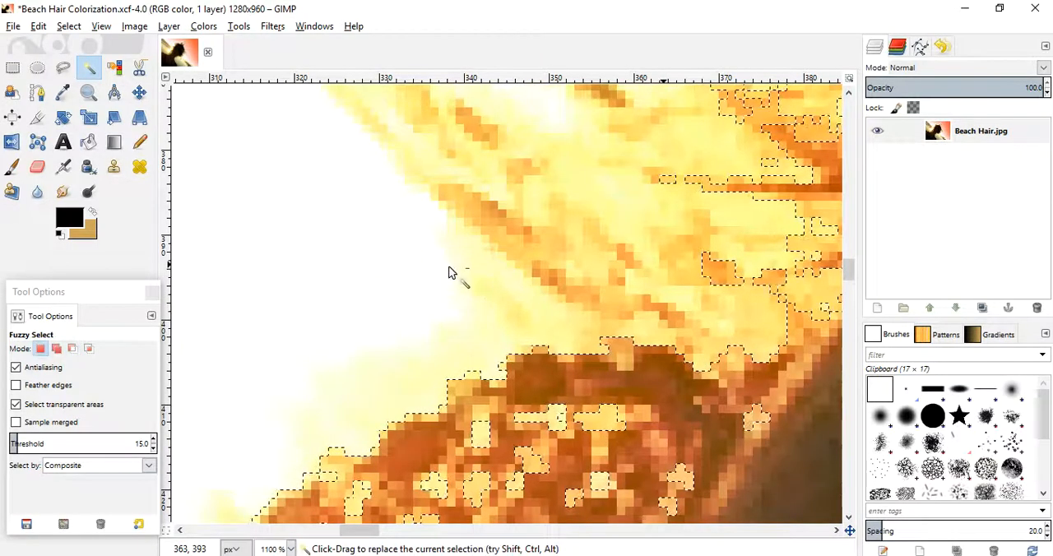
- Save the project and fit the whole image in the window to review the finished selection
key(ctrl+s)
key(z)
ctrl+click(558, 268)
ctrl+click(558, 268)
ctrl+click(556, 268)
ctrl+click(519, 277)
ctrl+click(487, 274)
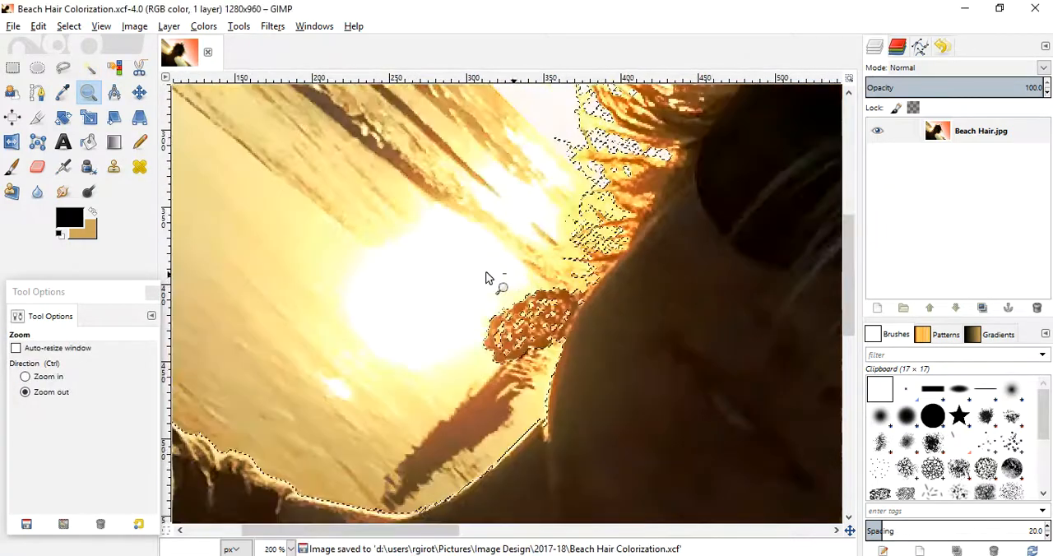
ctrl+click(486, 274)
ctrl+click(486, 274)
ctrl+click(485, 274)
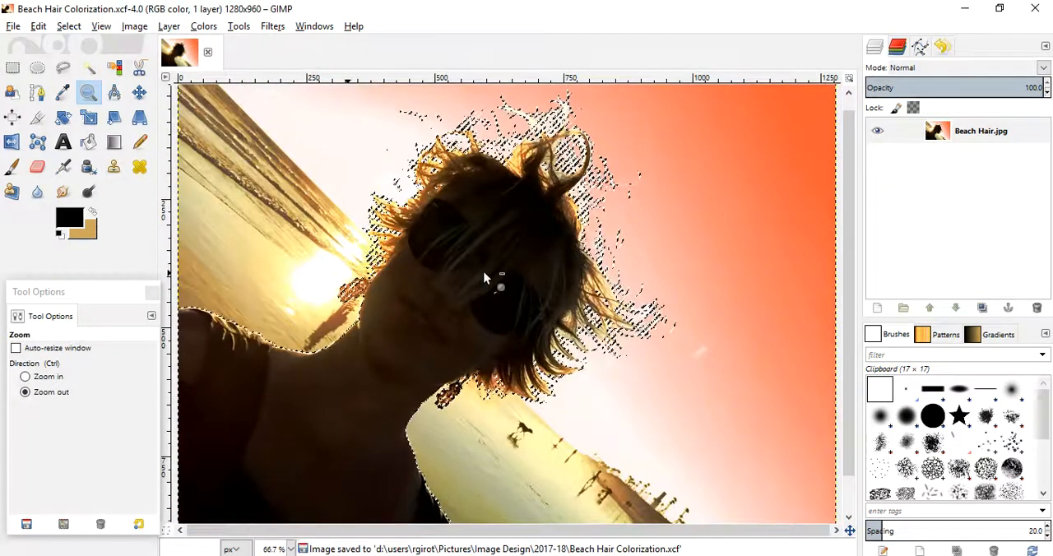
ctrl+click(486, 271)
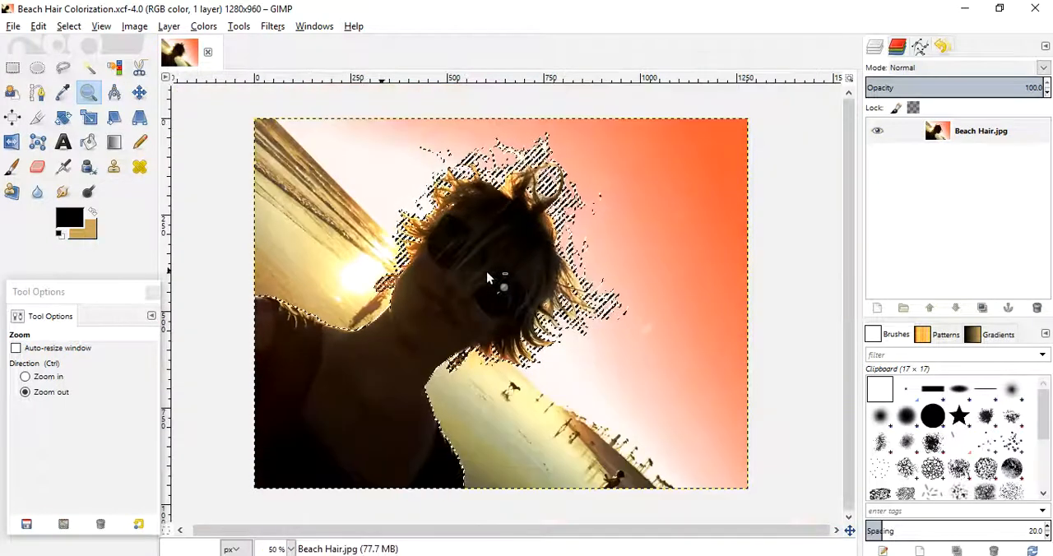
click(102, 26)
mouse_move(121, 79)
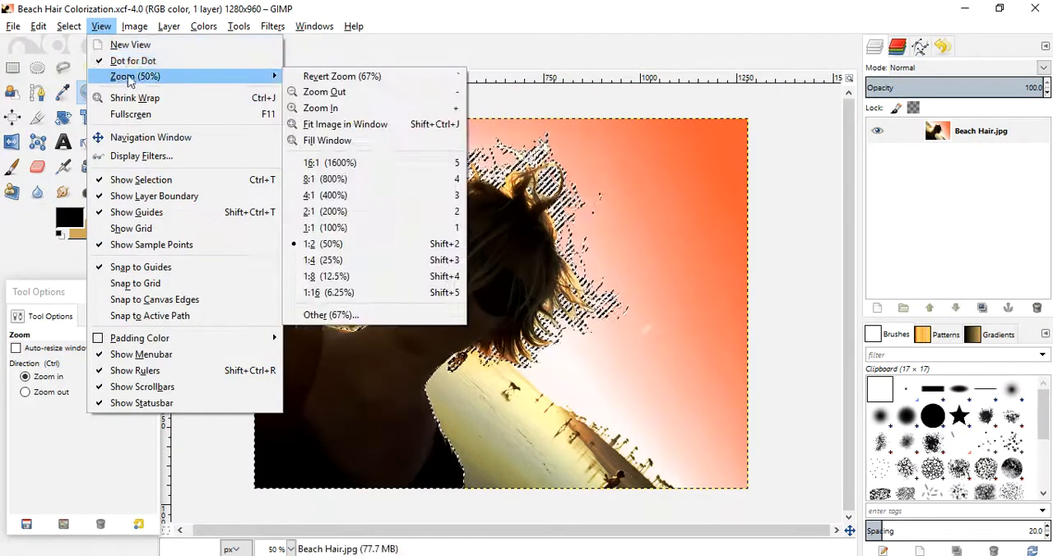
click(325, 103)
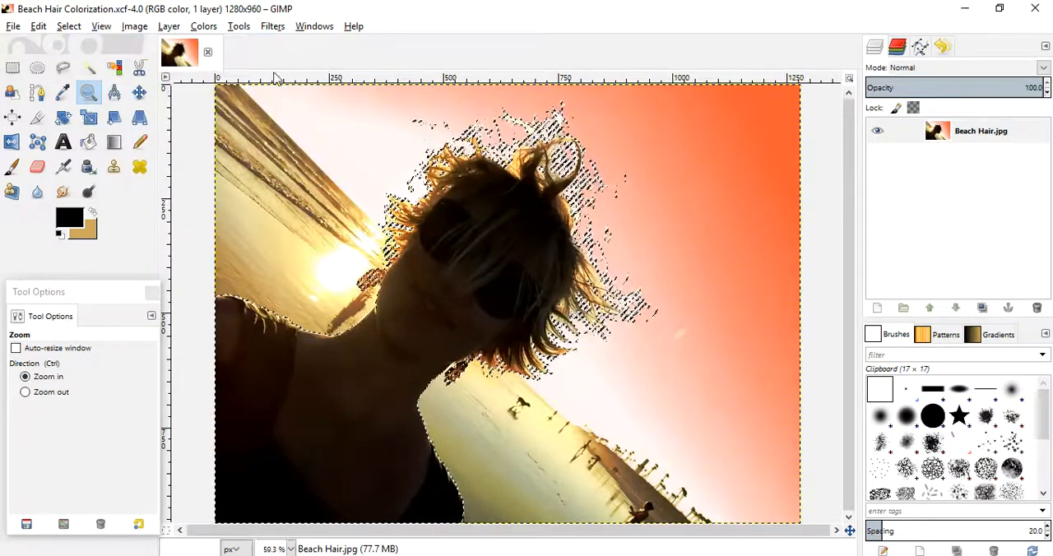
- Colorize the selected woman teal with hue 174, saturation 70 and lightness 18
click(204, 27)
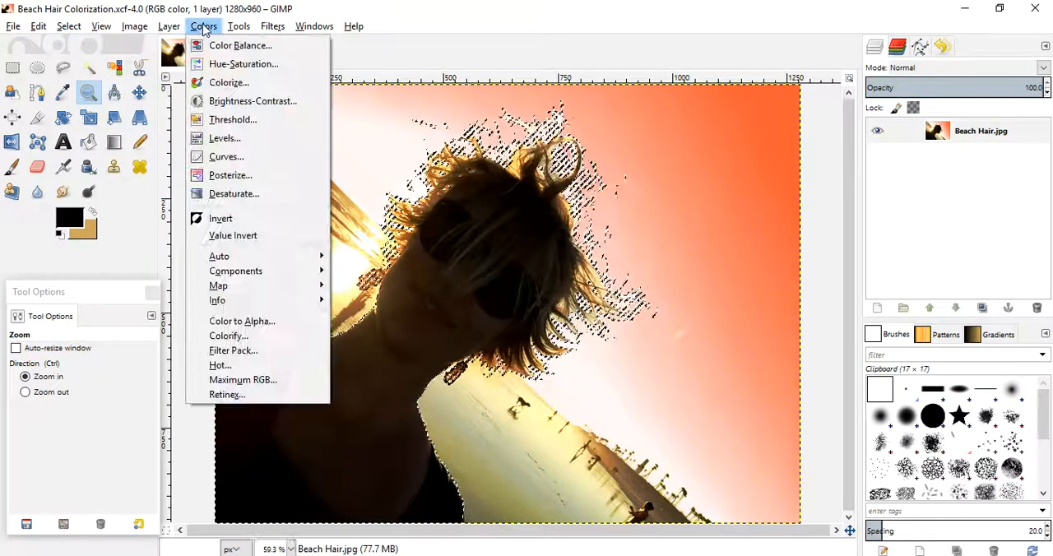
click(222, 83)
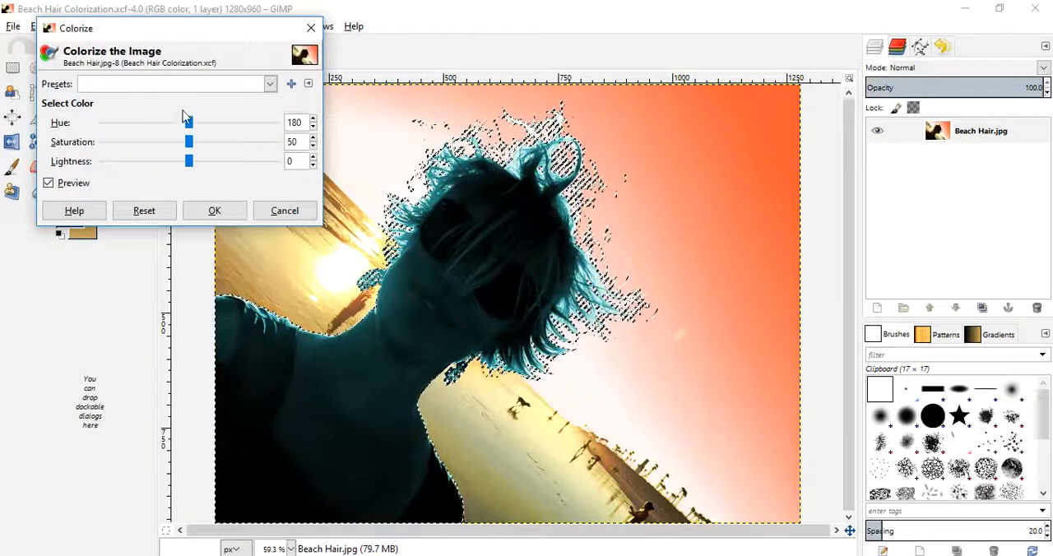
drag(189, 125, 103, 140)
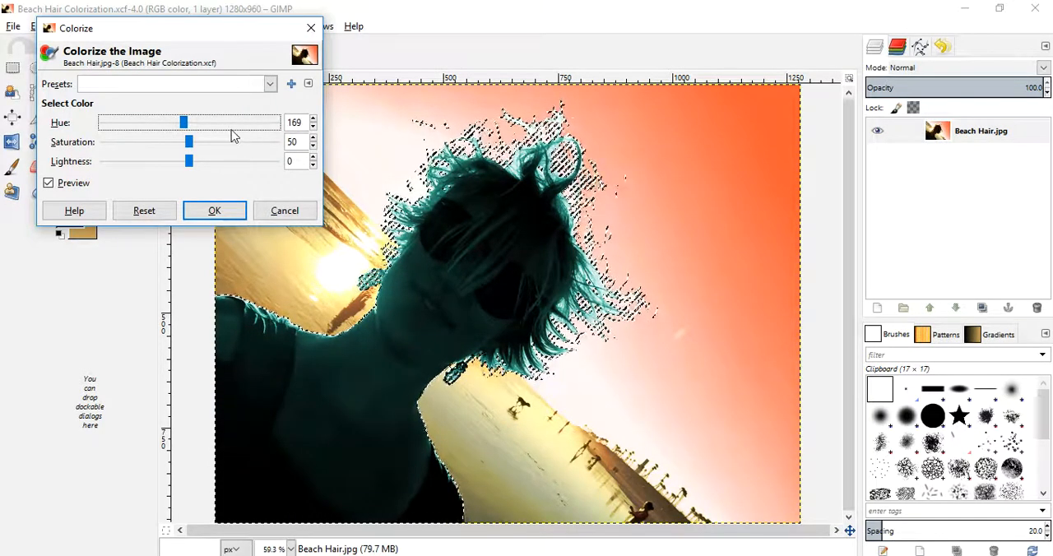
click(188, 144)
drag(146, 153, 213, 156)
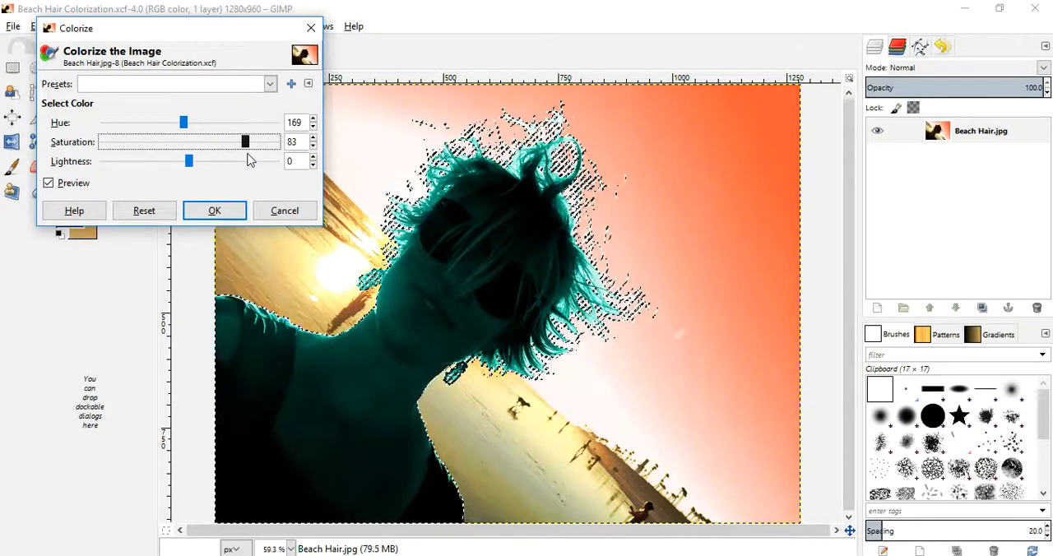
drag(192, 164, 187, 160)
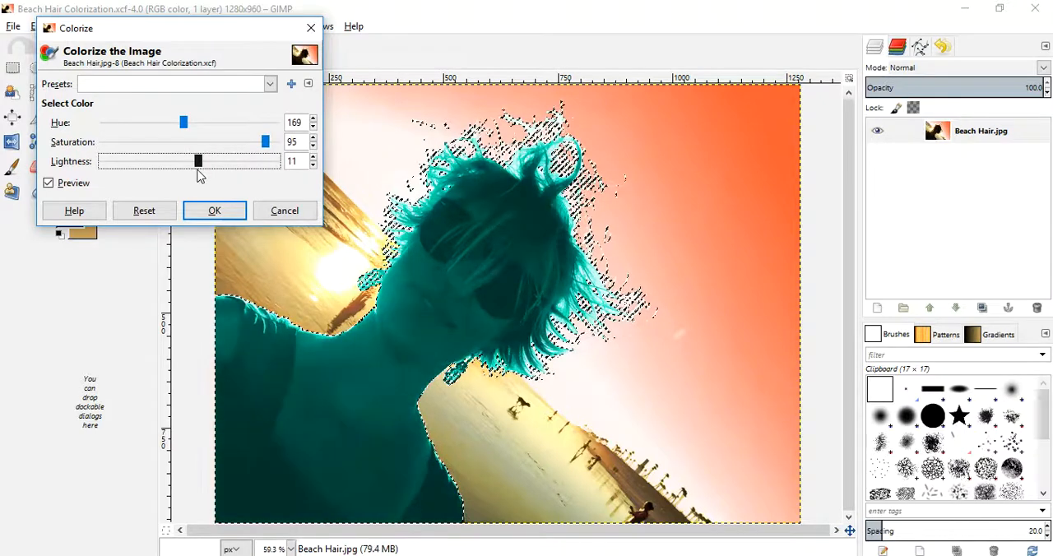
mouse_move(184, 174)
mouse_down()
mouse_move(172, 174)
mouse_move(190, 175)
mouse_up()
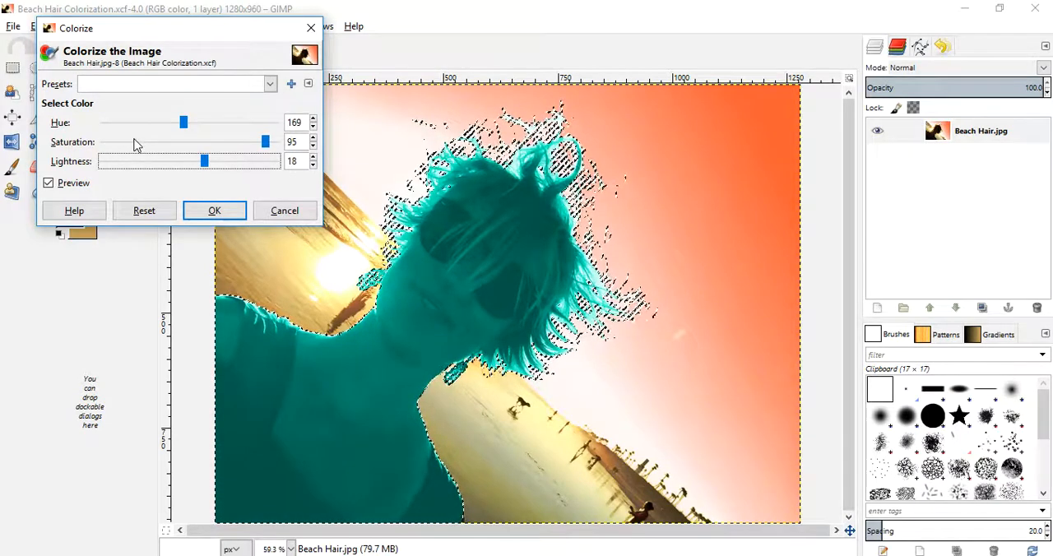
mouse_move(265, 144)
mouse_down()
mouse_move(216, 158)
mouse_move(257, 153)
mouse_up()
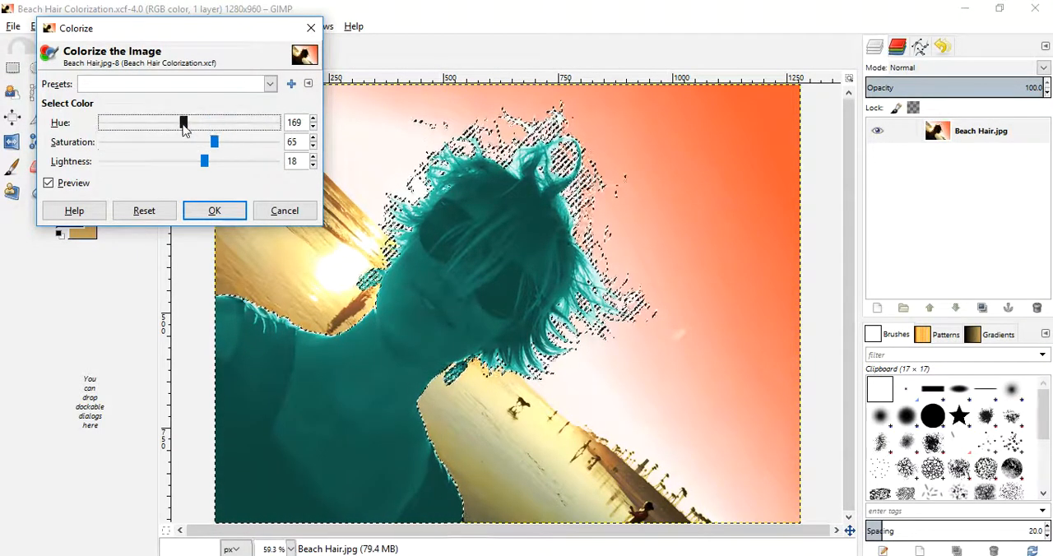
drag(184, 124, 196, 124)
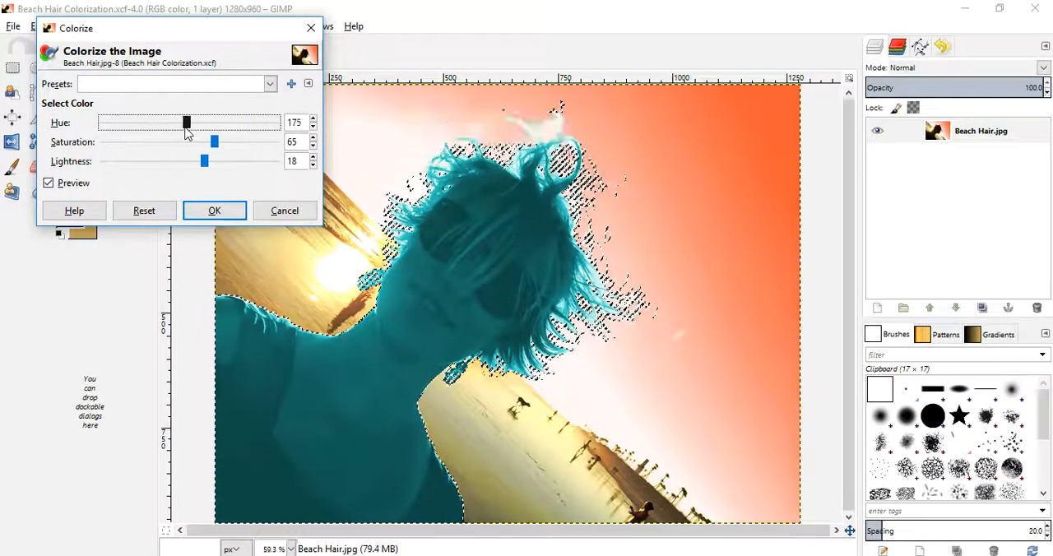
drag(213, 143, 221, 143)
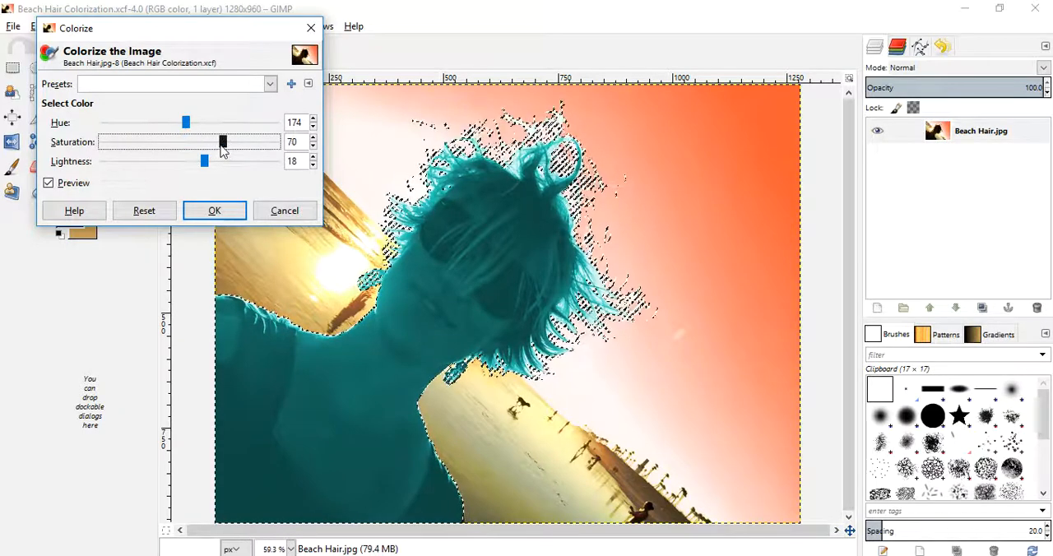
click(210, 214)
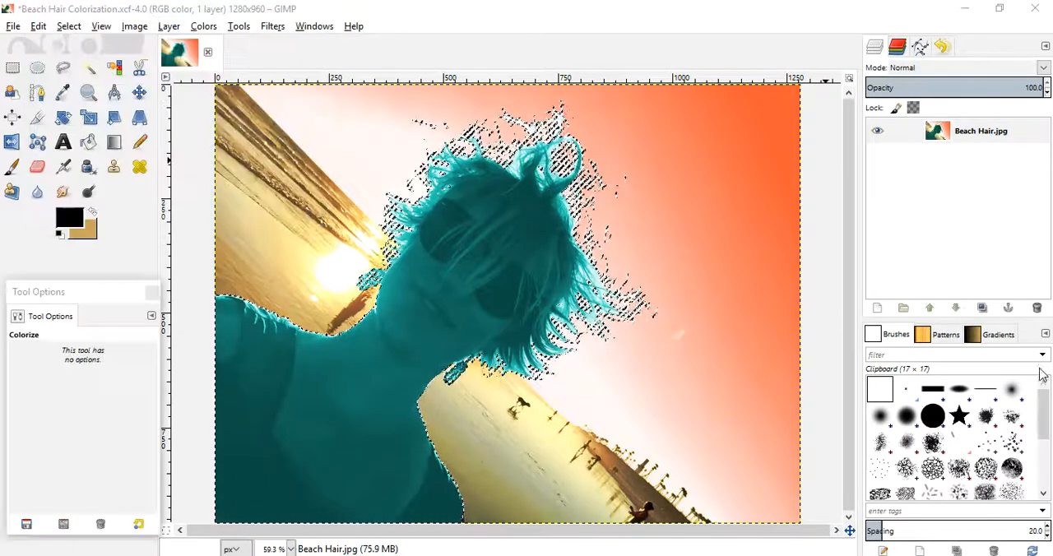
- Adjust the selected woman with Brightness-Contrast, setting brightness to 37 and contrast to 90
click(203, 26)
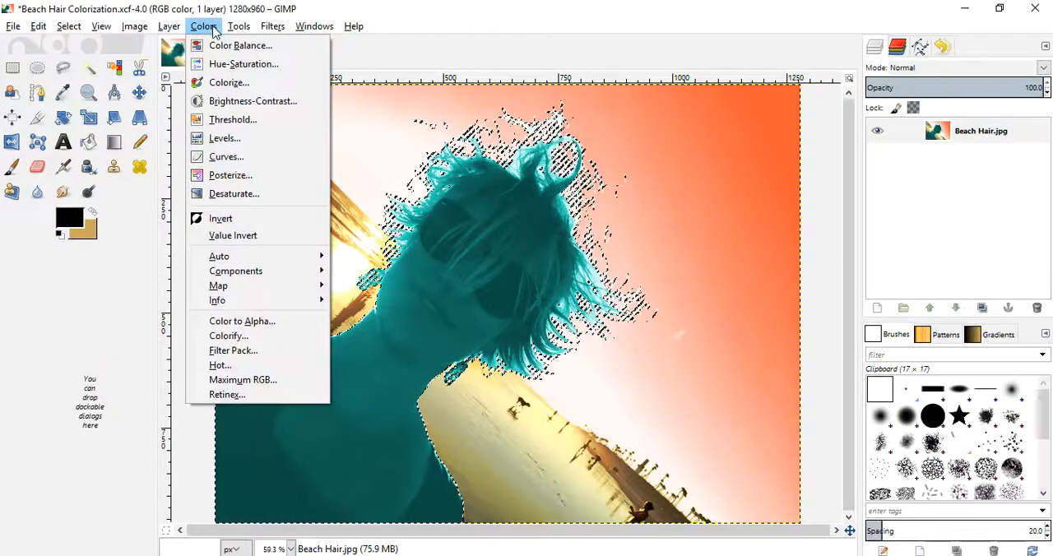
click(239, 101)
drag(162, 140, 169, 143)
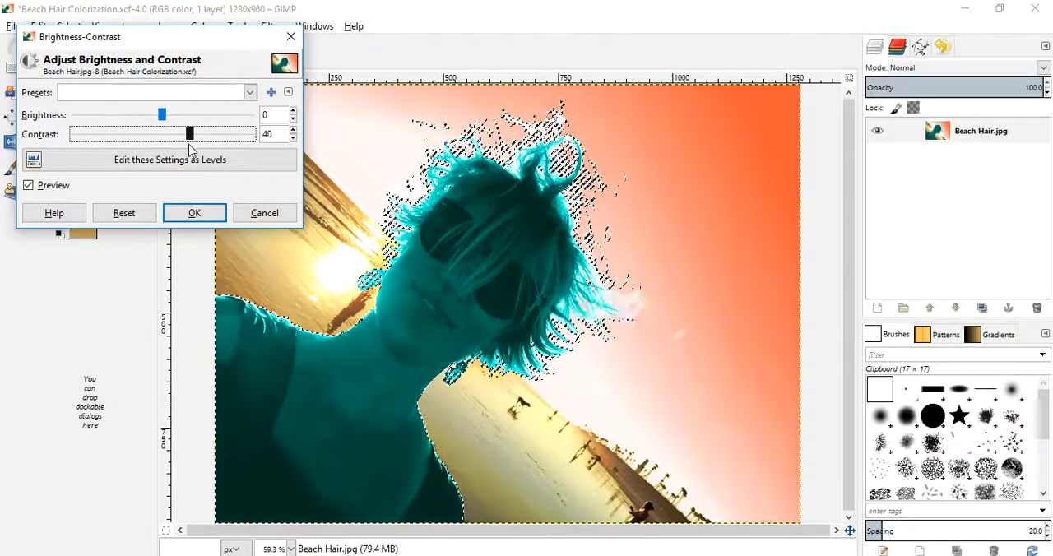
drag(191, 145, 202, 150)
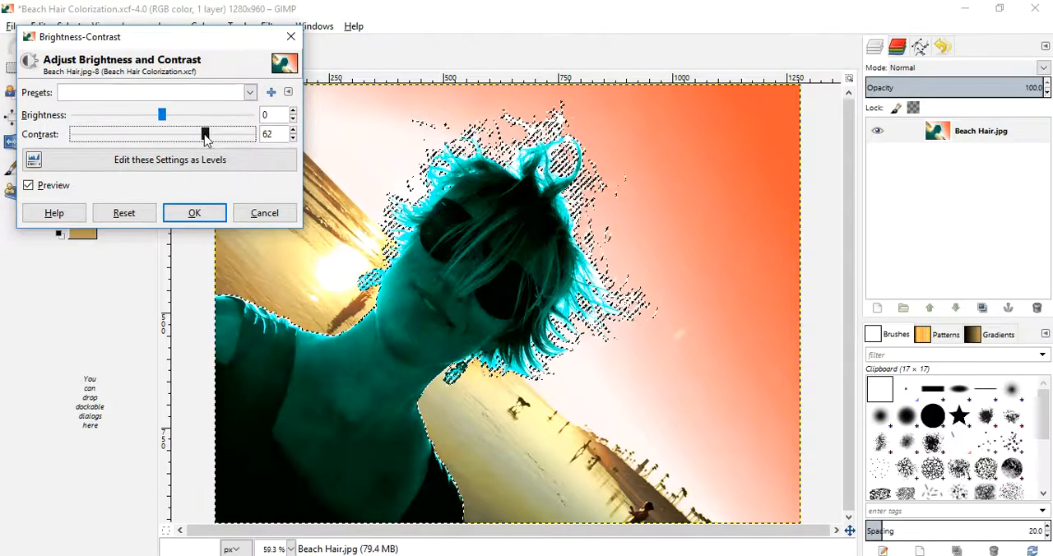
mouse_move(162, 115)
mouse_down()
mouse_move(176, 113)
mouse_move(164, 118)
mouse_up()
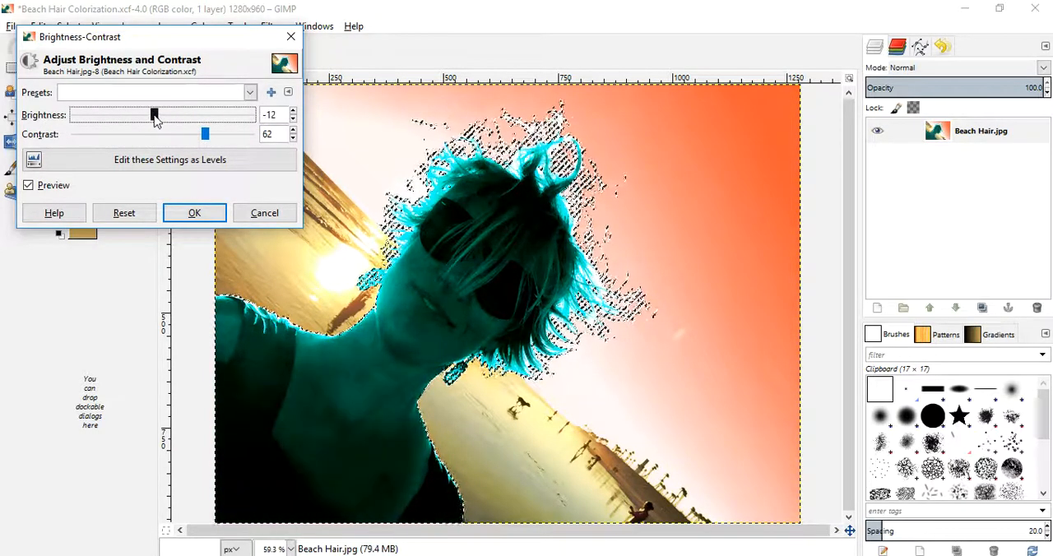
drag(149, 120, 166, 120)
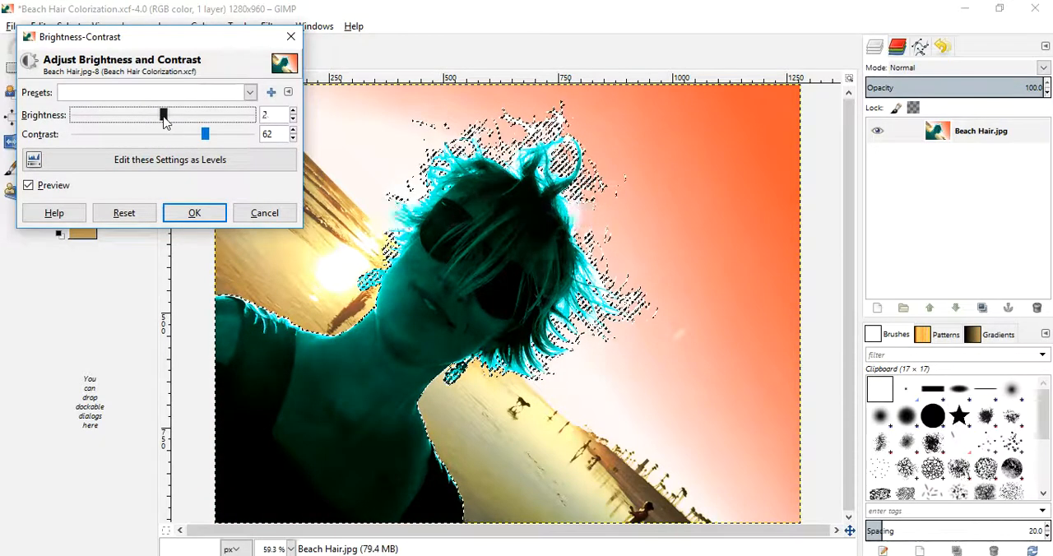
drag(180, 119, 188, 120)
click(216, 135)
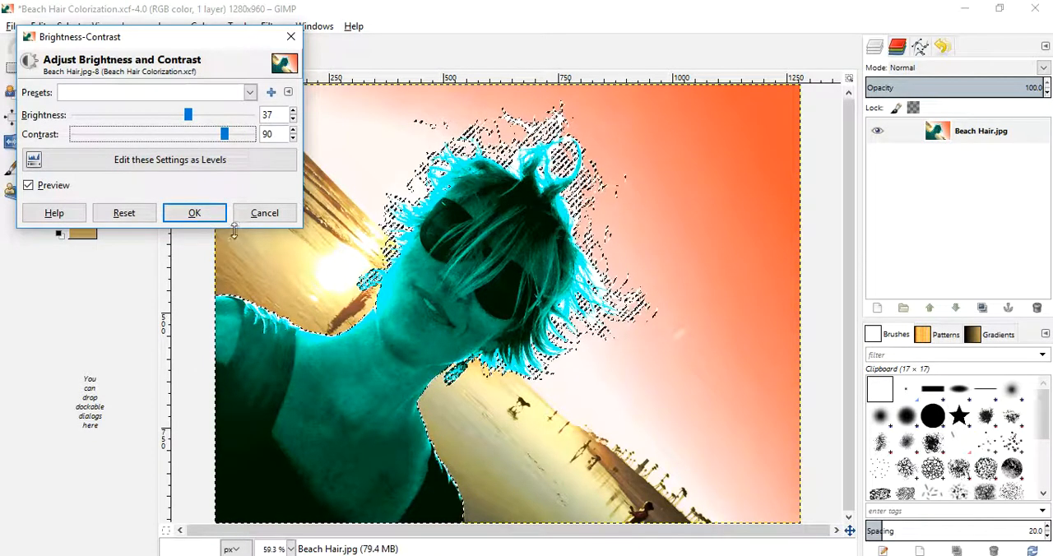
click(193, 214)
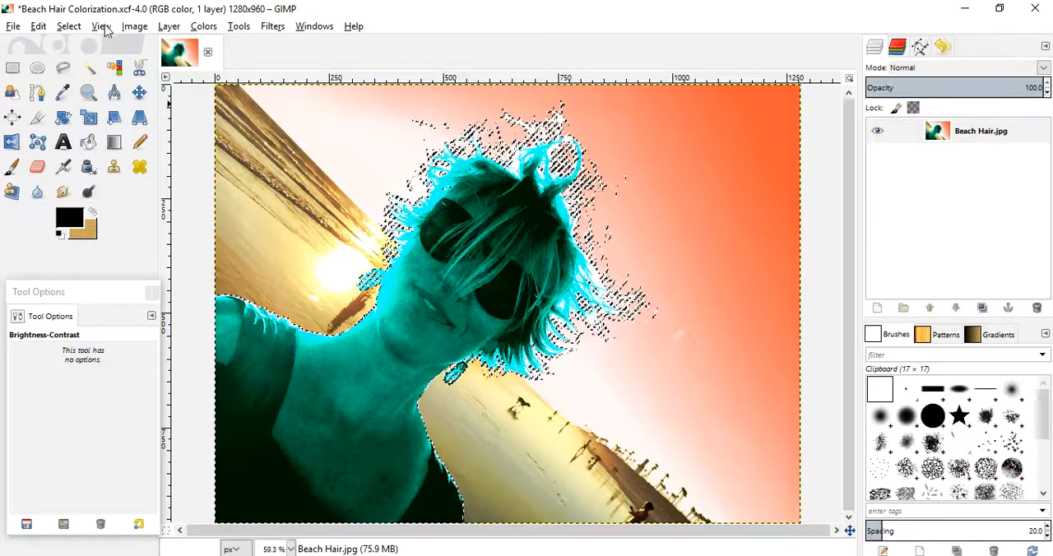
- Invert the selection from the woman to the background and save the project
click(69, 29)
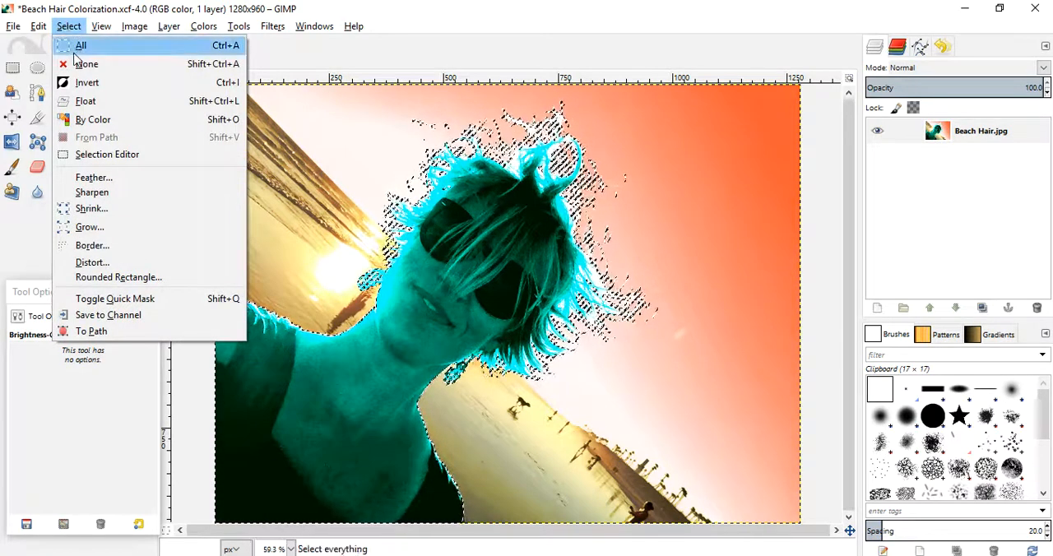
click(82, 83)
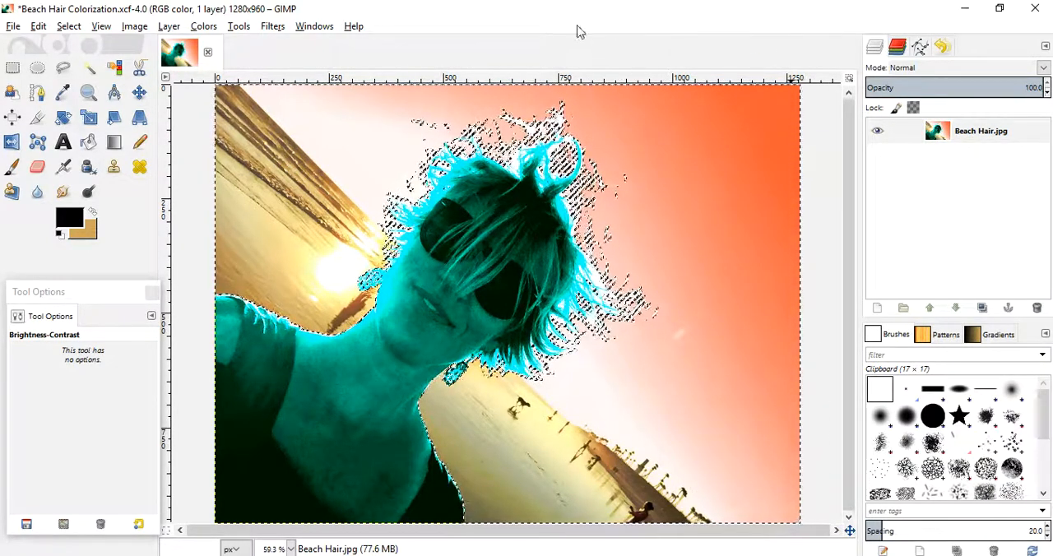
click(64, 69)
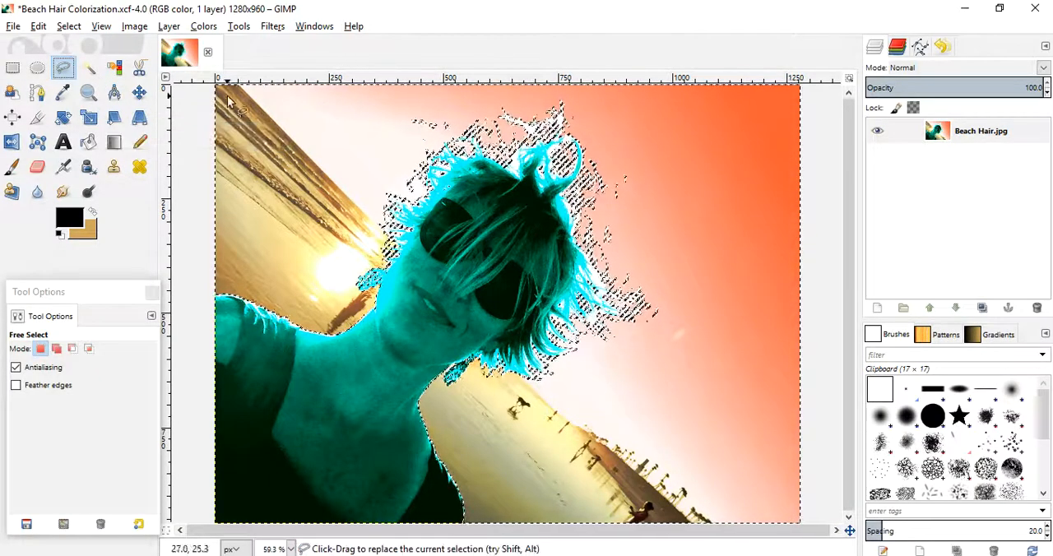
drag(262, 78, 192, 131)
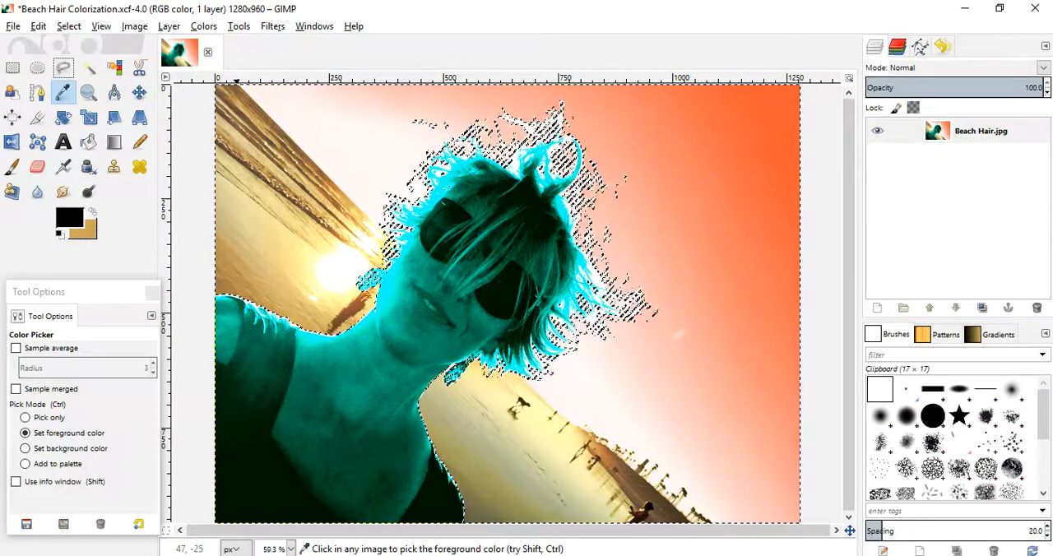
key(ctrl+s)
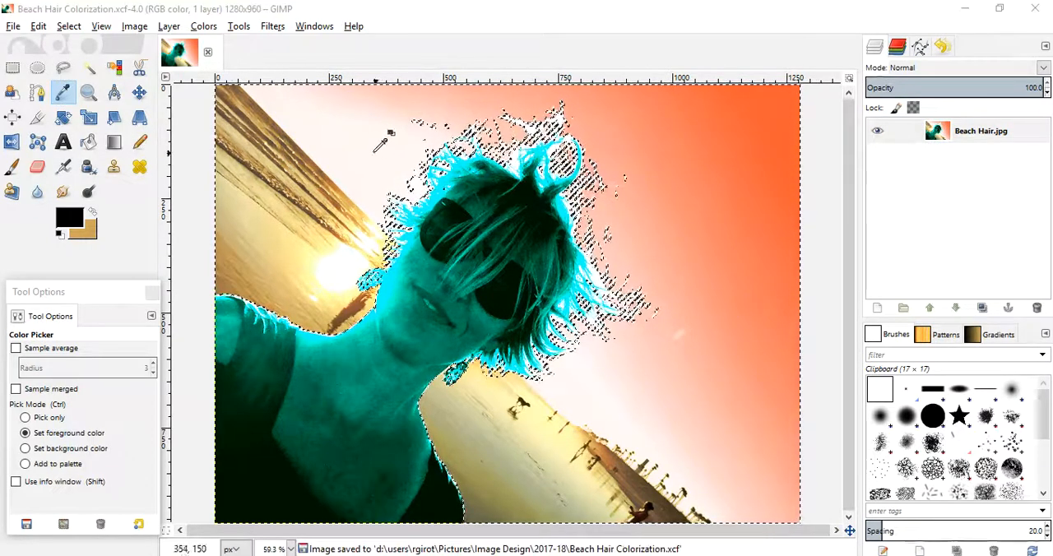
- Subtract the sky with a Free Select outline following the horizon, crossing the woman's face and enclosing the hair, leaving the beach and water selected
click(66, 69)
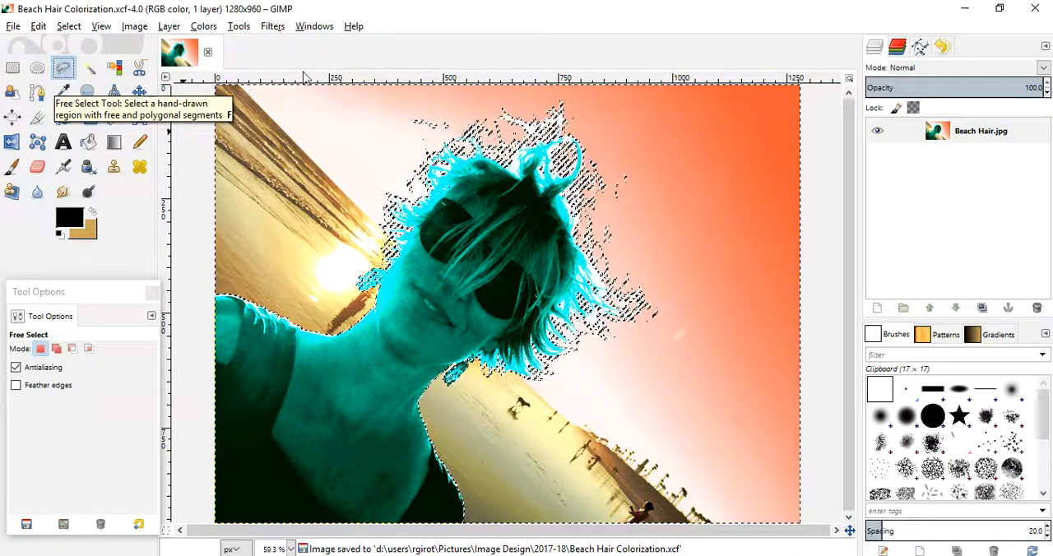
ctrl+click(265, 101)
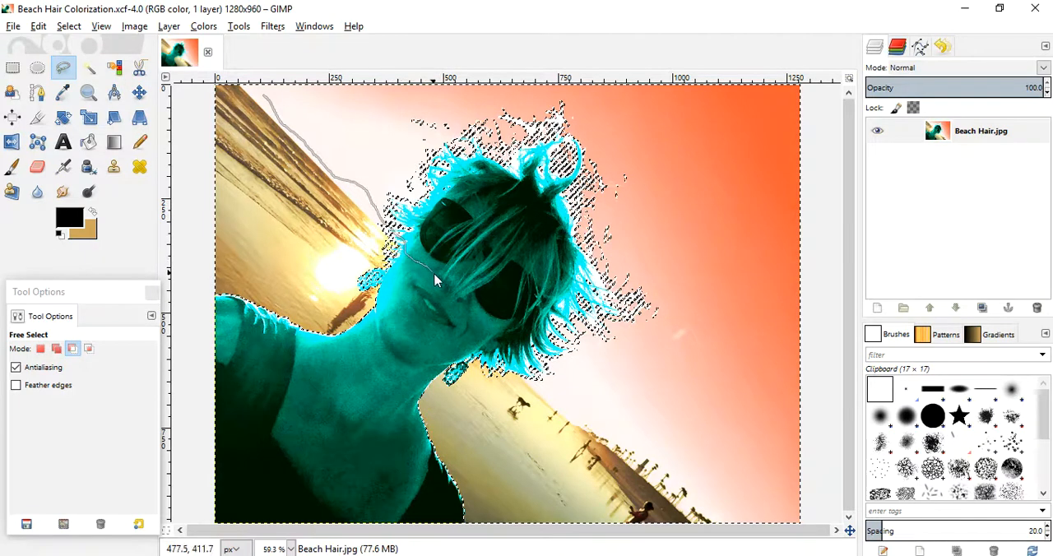
drag(496, 339, 524, 374)
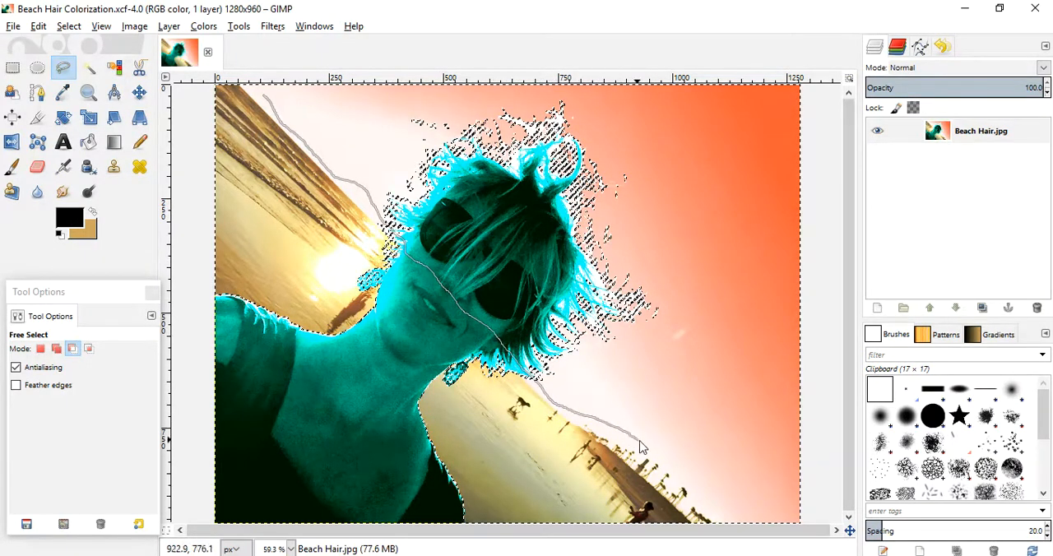
drag(724, 513, 745, 537)
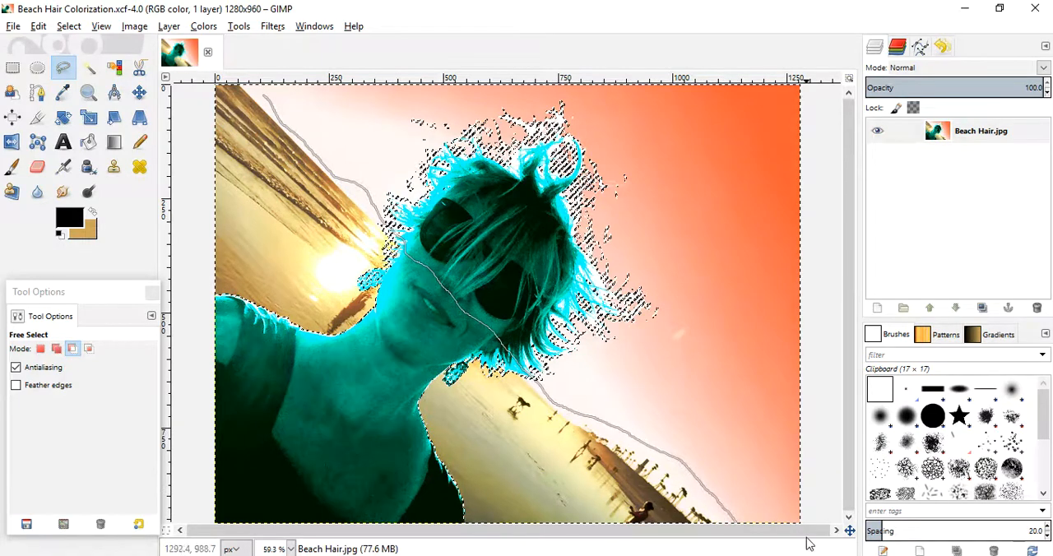
drag(817, 108, 765, 55)
drag(270, 68, 263, 91)
key(Return)
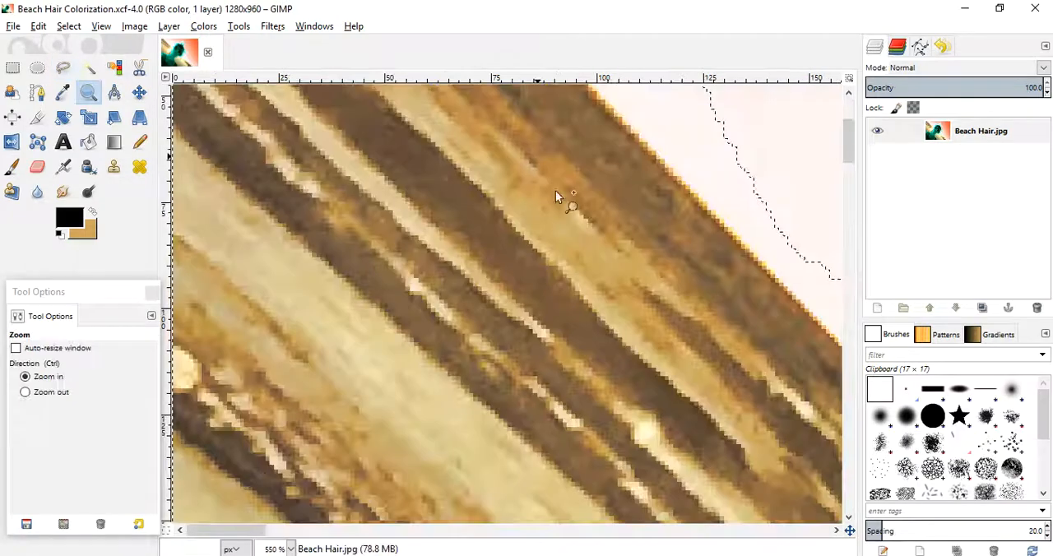
- Save the project and subtract the leftover pale sky sliver along the upper-left shoreline edge using Fuzzy Select at threshold 15
click(629, 183)
click(634, 179)
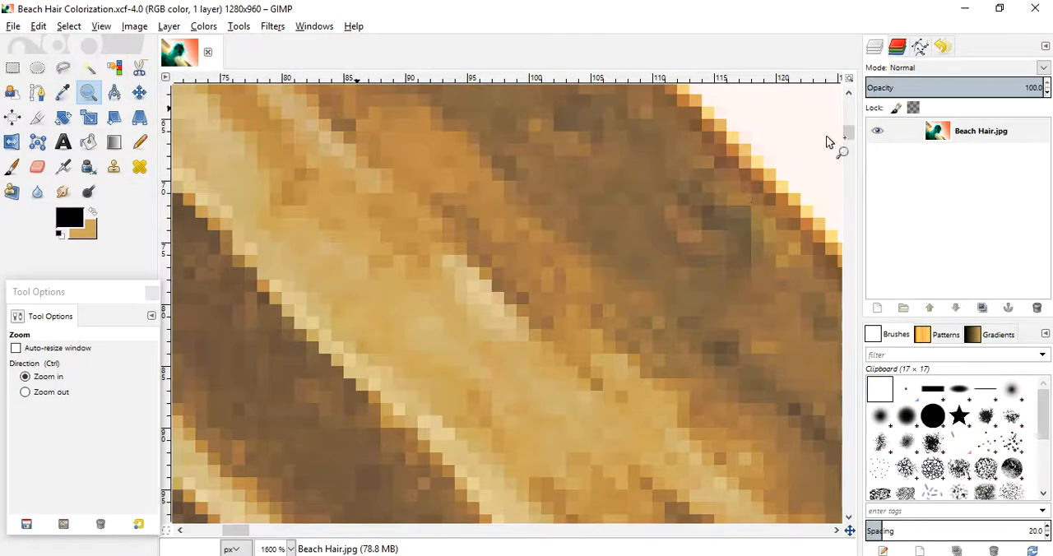
drag(850, 136, 847, 88)
mouse_move(231, 536)
mouse_down()
mouse_move(183, 537)
mouse_move(236, 541)
mouse_up()
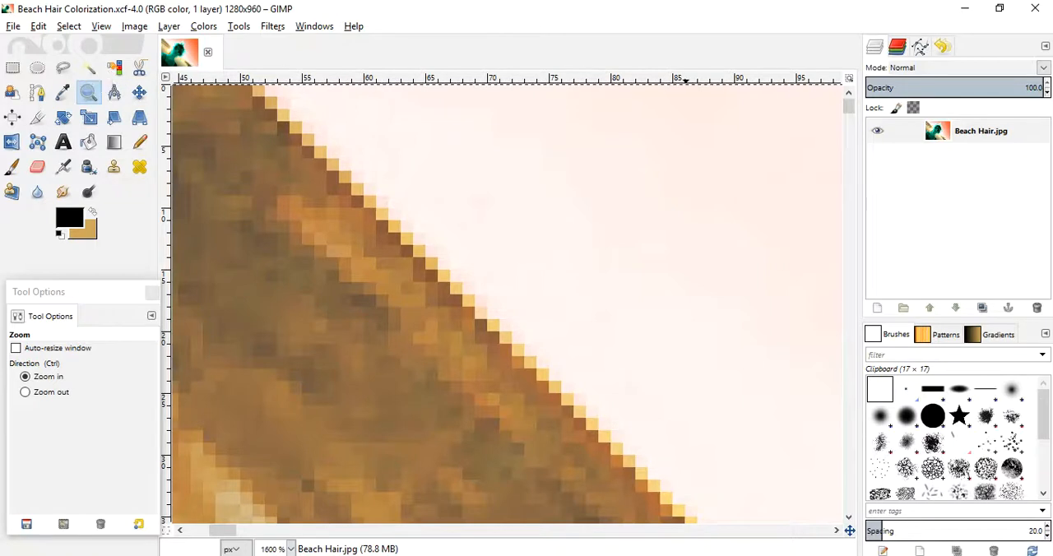
key(ctrl+s)
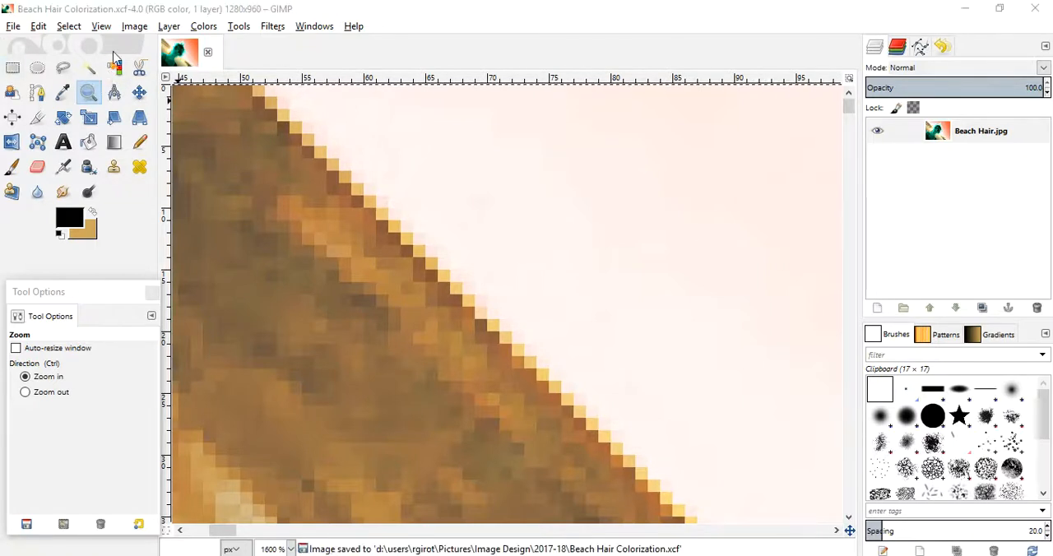
click(88, 68)
drag(276, 98, 442, 178)
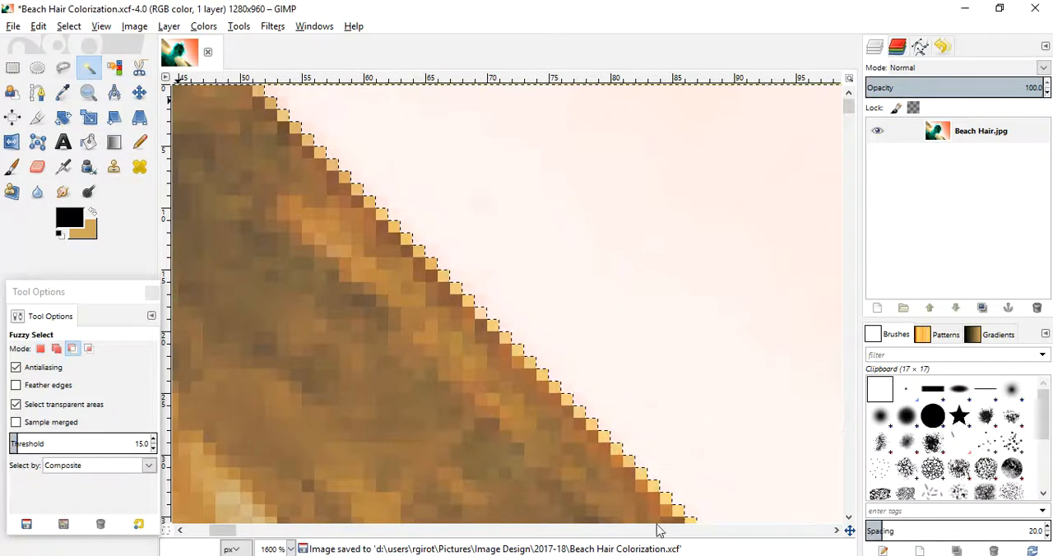
- Subtract the stray pale pixels still selected along the next stretch of the upper-left horizon edge with Fuzzy Select
drag(235, 532, 243, 532)
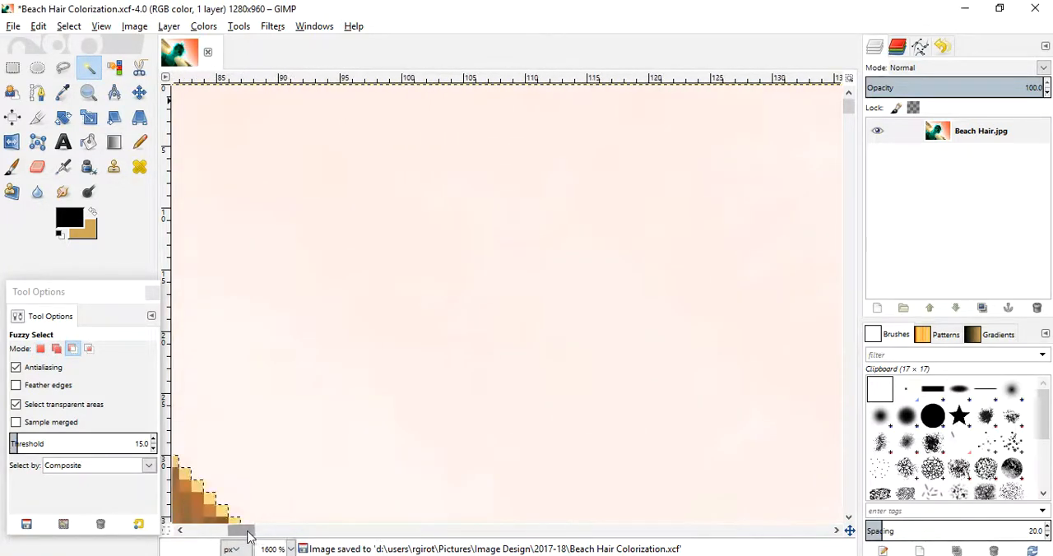
drag(847, 116, 847, 136)
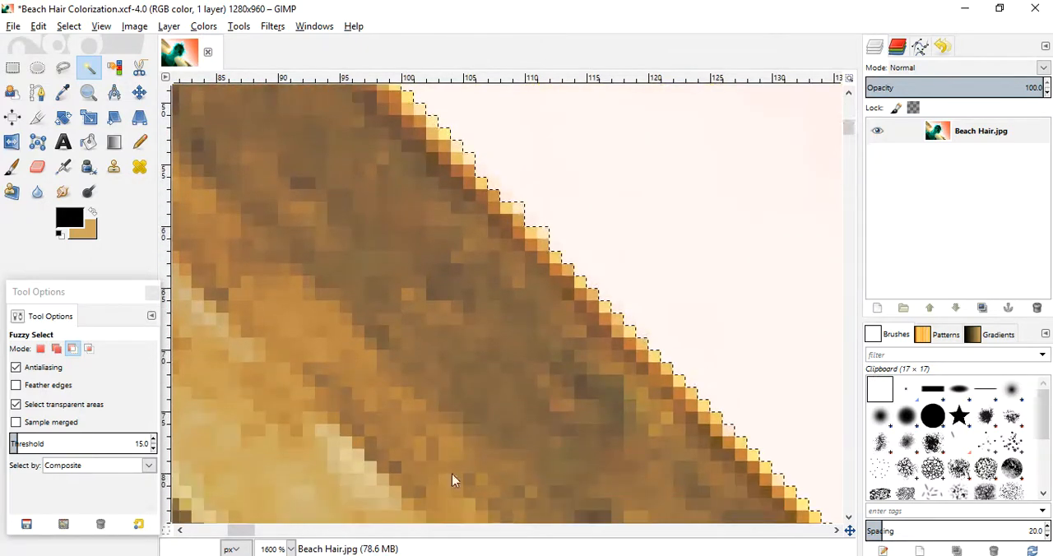
drag(236, 531, 250, 531)
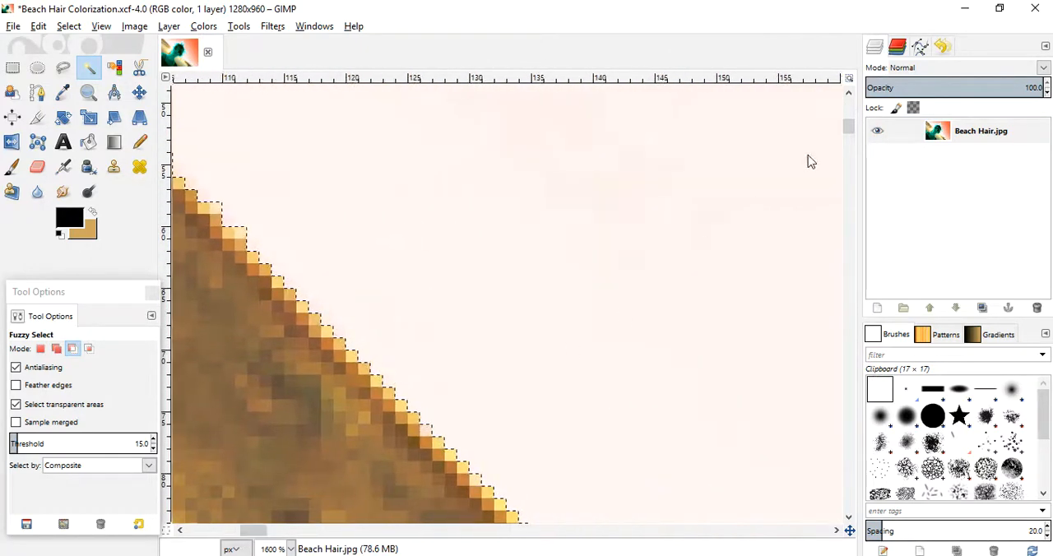
drag(850, 126, 852, 135)
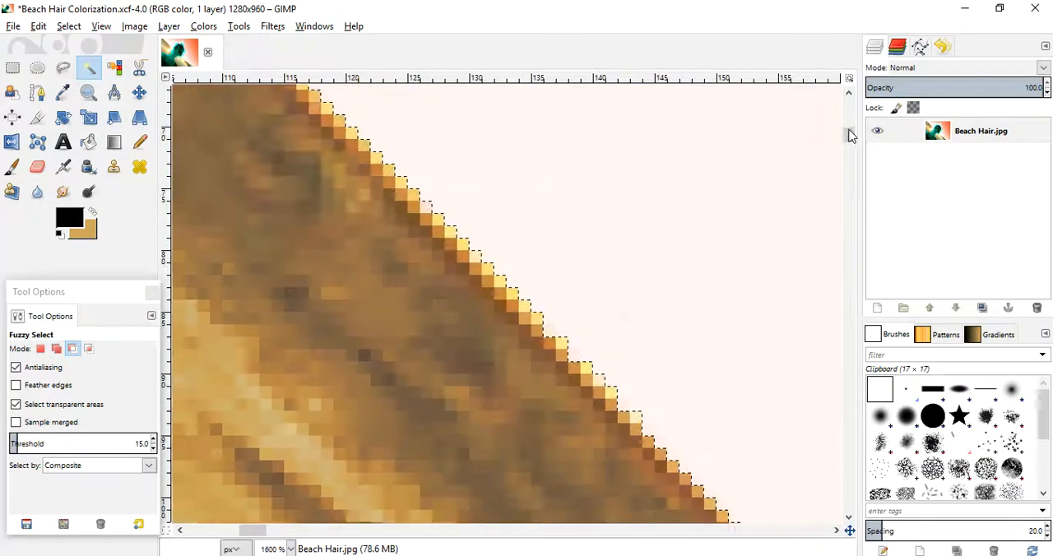
click(428, 208)
click(477, 257)
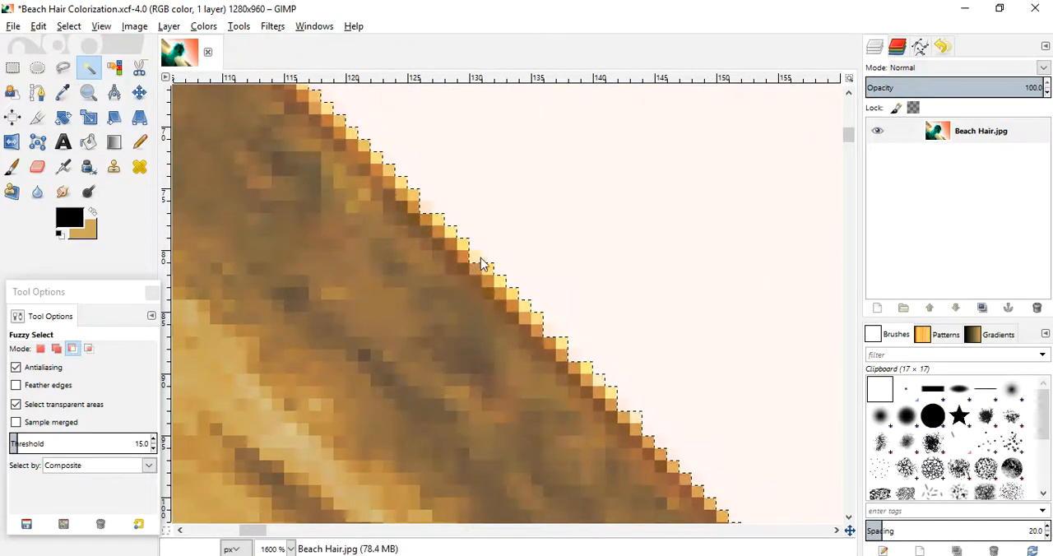
click(599, 380)
- Follow the horizon edge down past the sun to the woman's hair, subtracting the isolated pale sky pixels from the selection
drag(244, 536, 268, 536)
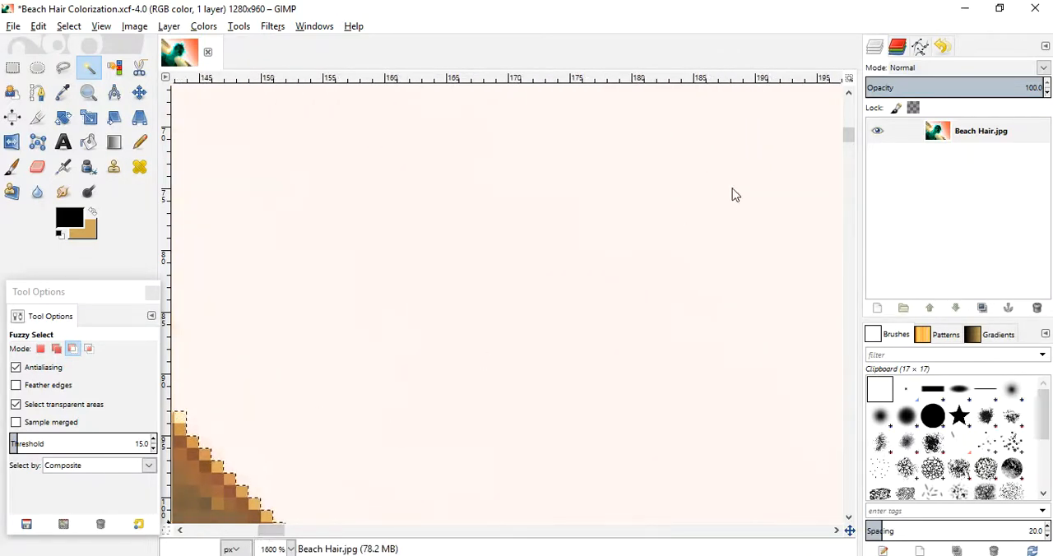
drag(849, 138, 849, 156)
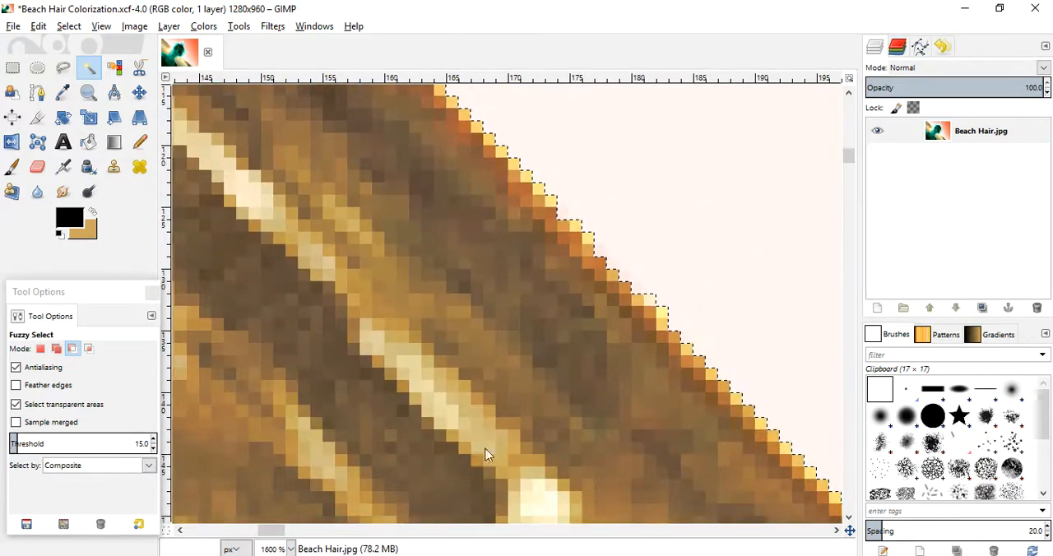
drag(275, 536, 289, 535)
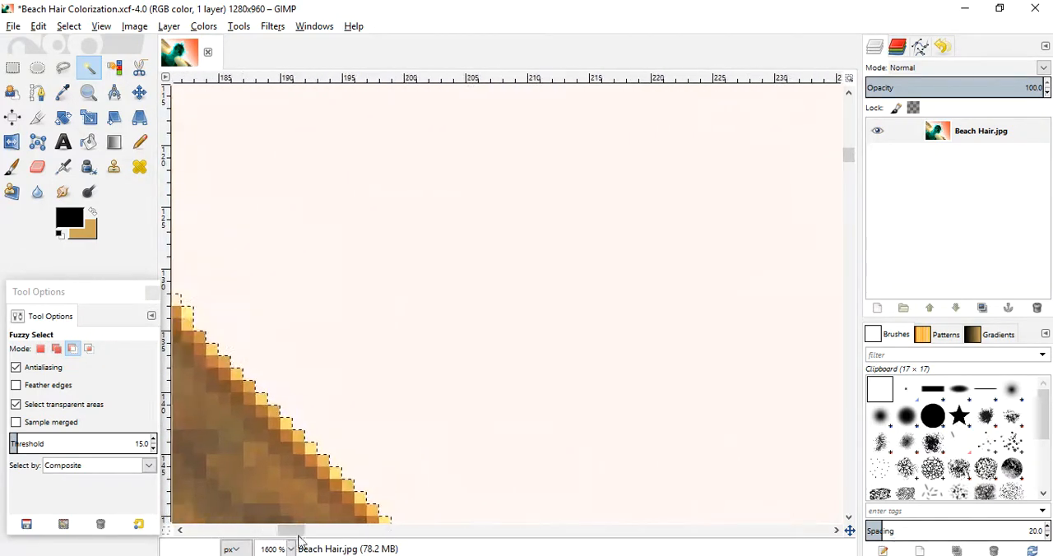
drag(848, 157, 852, 172)
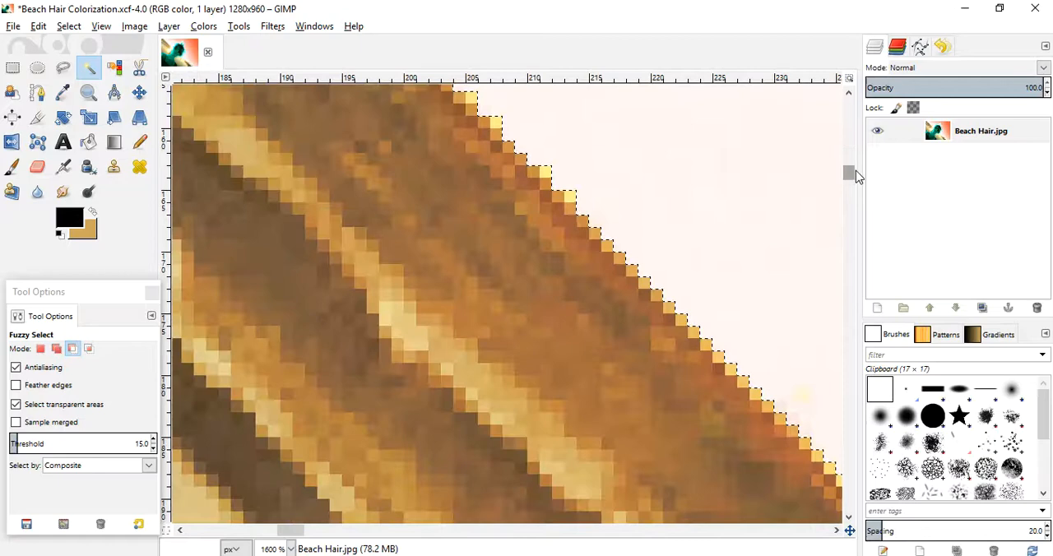
drag(294, 532, 323, 536)
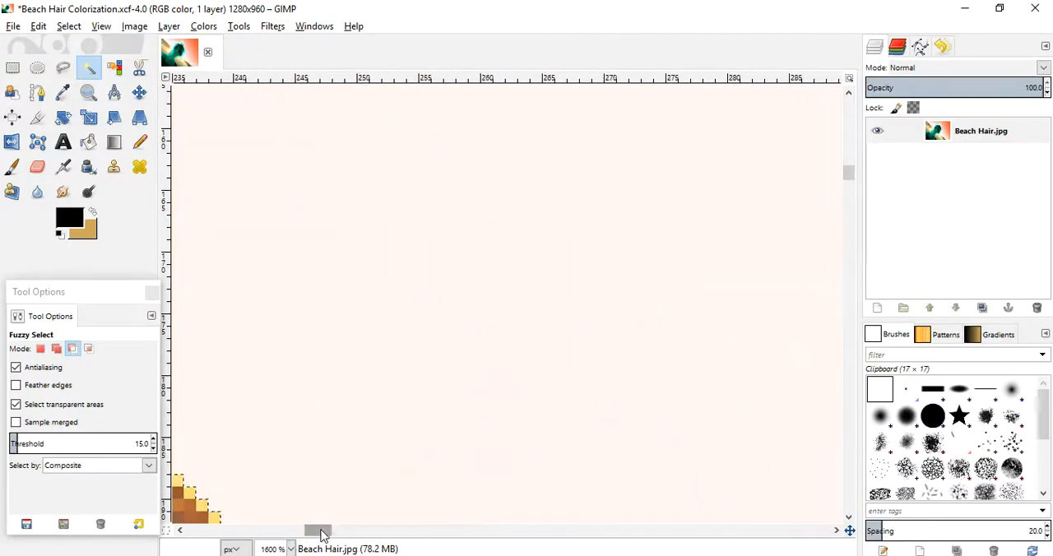
drag(850, 177, 851, 198)
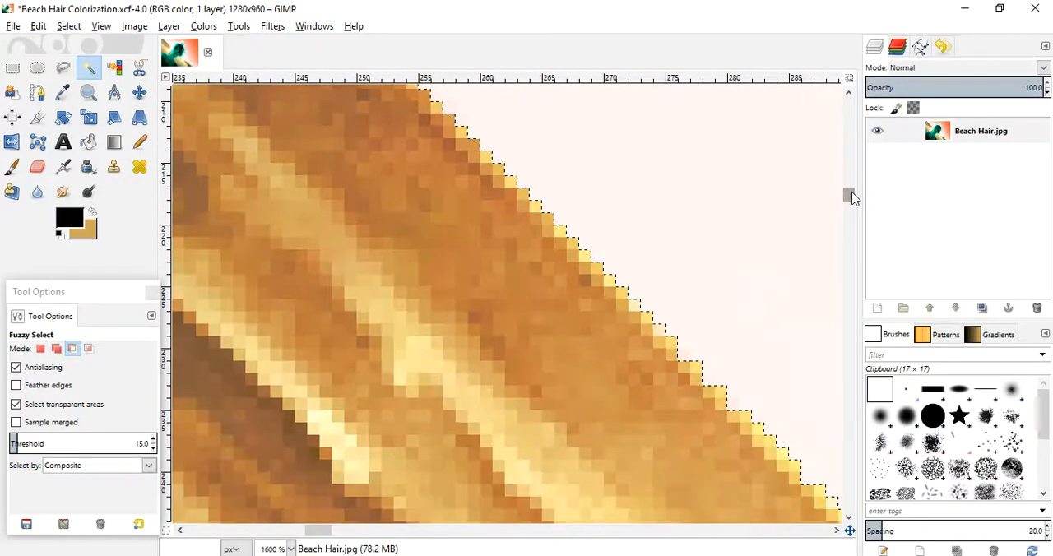
drag(319, 536, 340, 539)
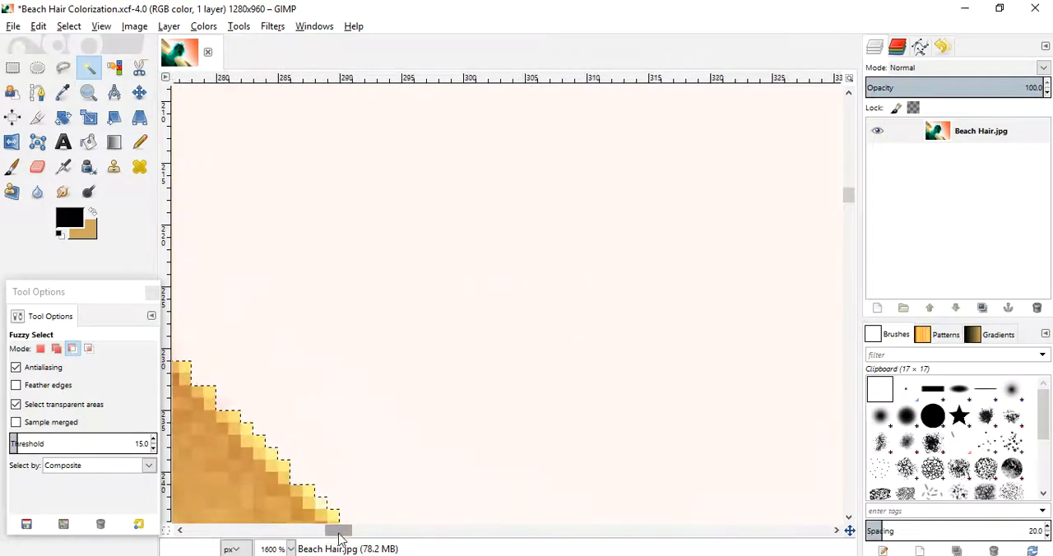
drag(844, 197, 850, 218)
drag(342, 539, 369, 543)
drag(850, 216, 855, 237)
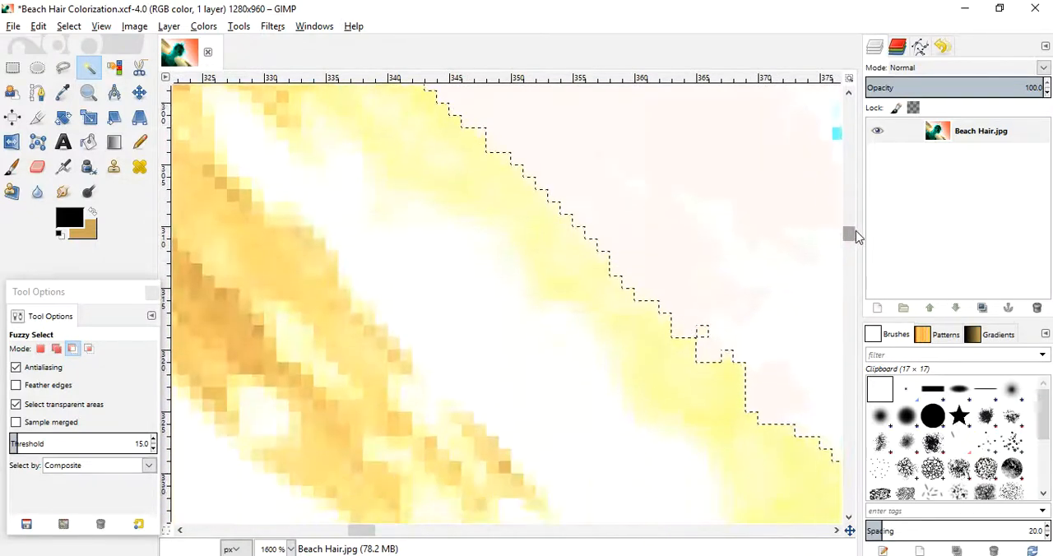
click(702, 331)
click(728, 357)
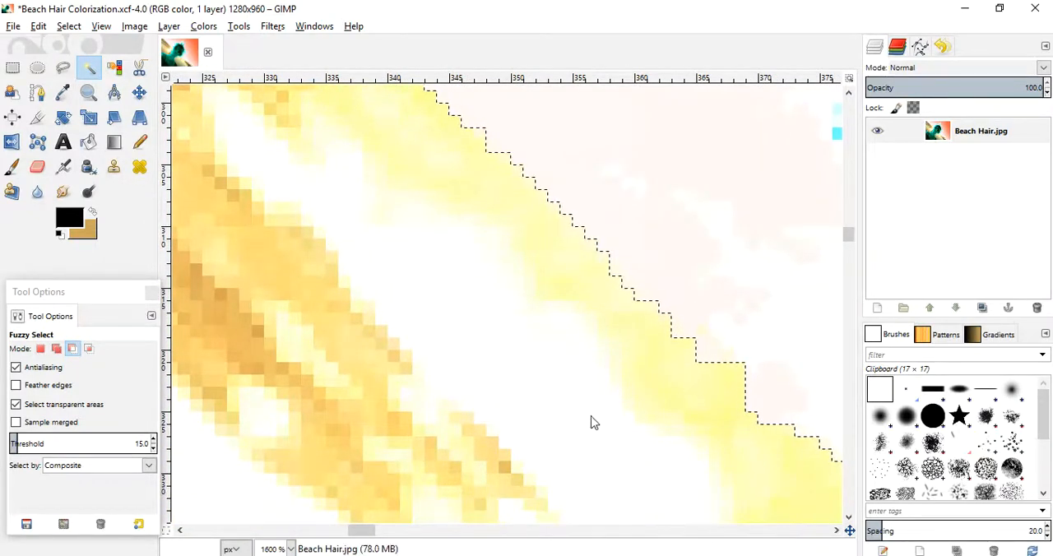
drag(350, 533, 372, 545)
drag(848, 228, 850, 239)
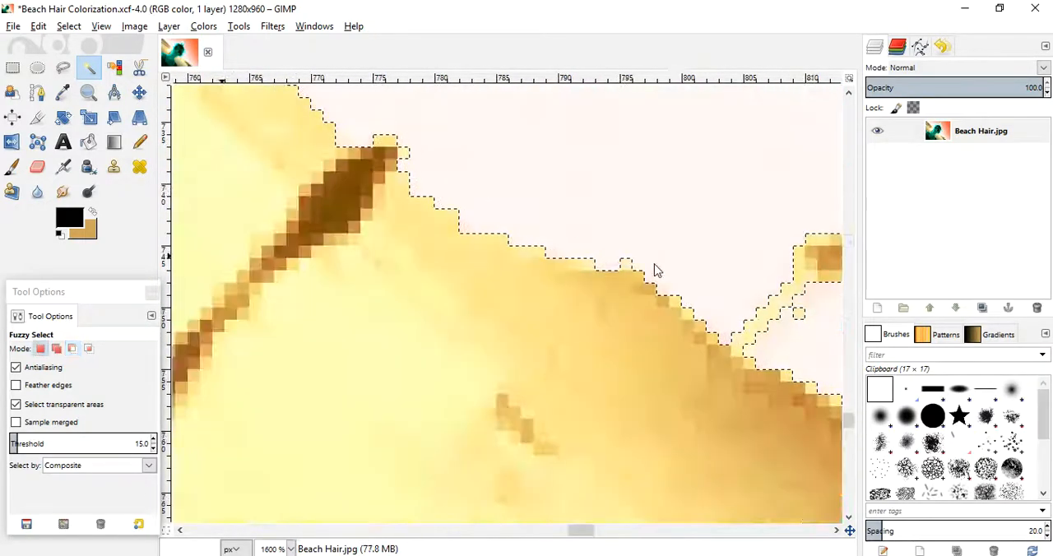
ctrl+click(626, 264)
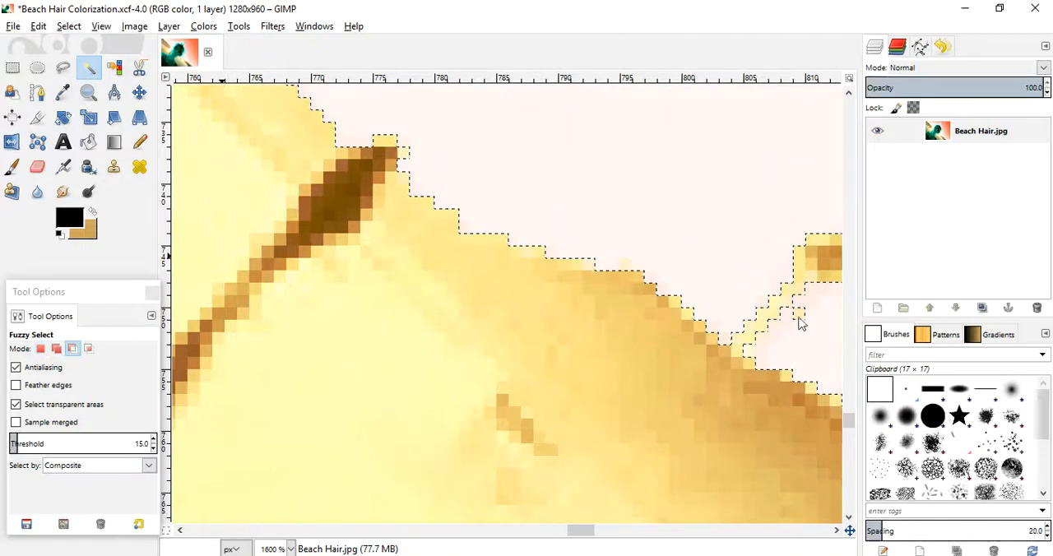
- Subtract the stray sky pixels around the small figures along the lower-right shoreline from the selection
drag(568, 535, 595, 540)
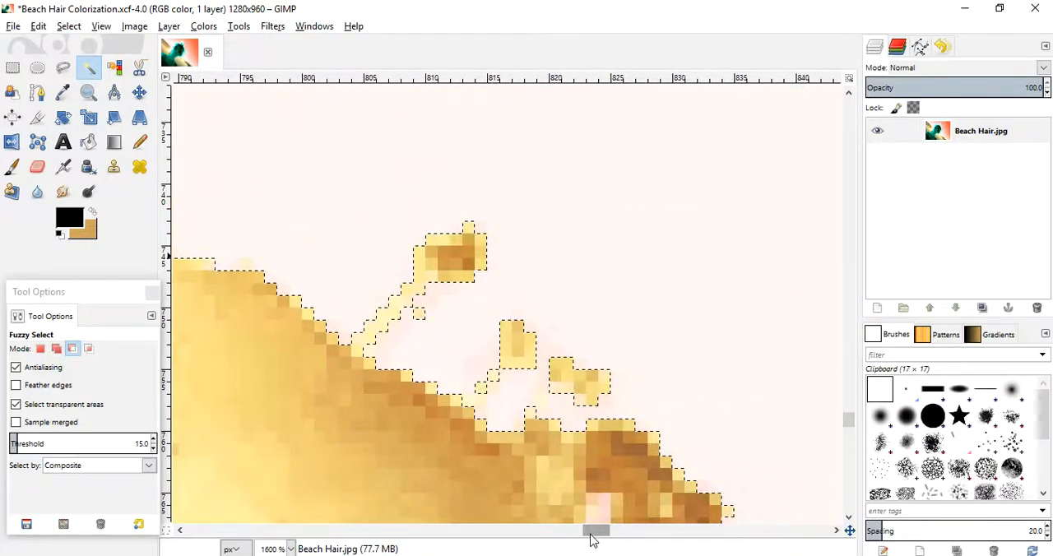
ctrl+click(419, 316)
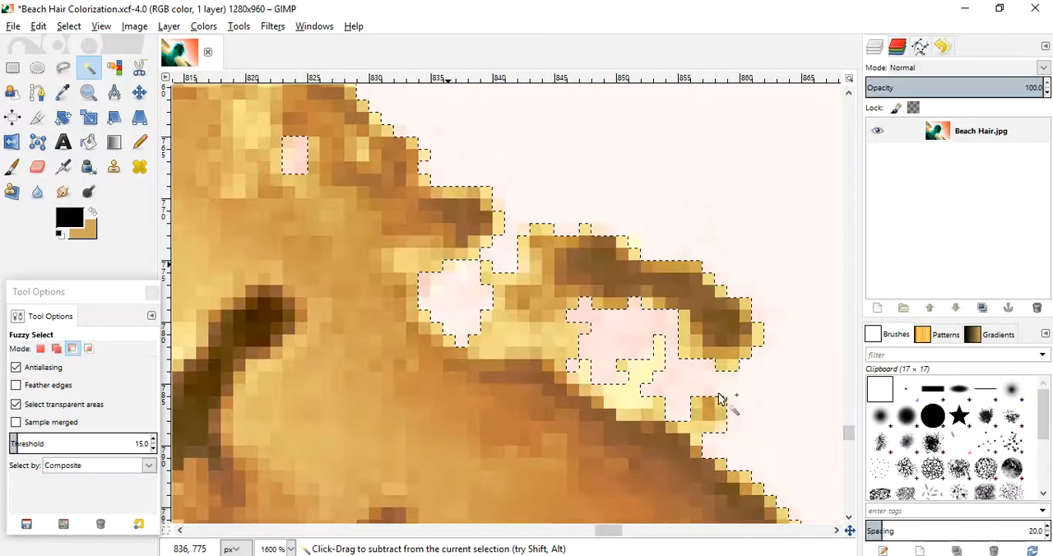
drag(850, 433, 850, 441)
drag(603, 532, 627, 543)
click(402, 422)
drag(430, 420, 828, 381)
- Subtract the enclosed sky patches between the dark silhouettes at the image's bottom edge from the selection
drag(844, 512, 850, 509)
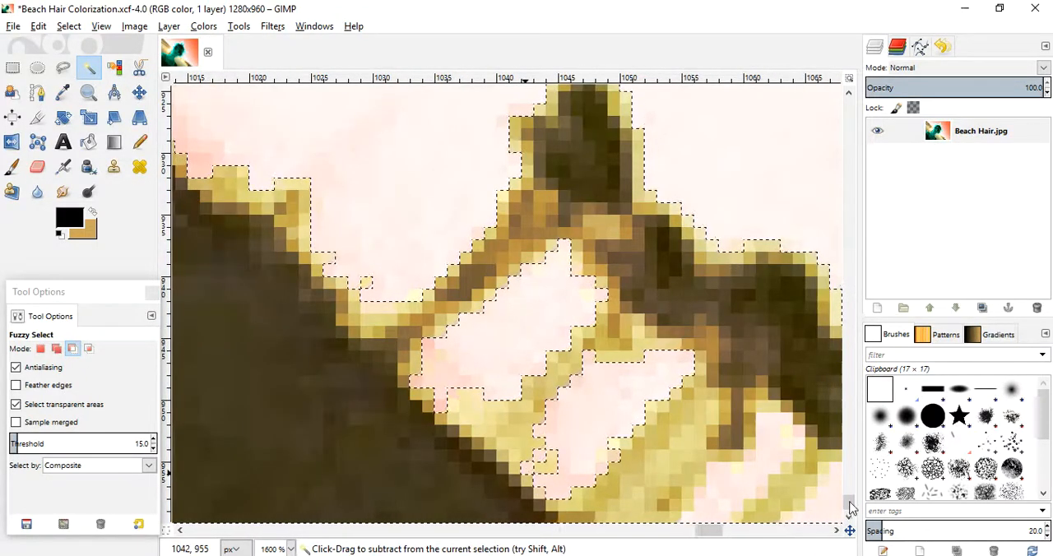
drag(739, 496, 705, 519)
drag(746, 466, 751, 458)
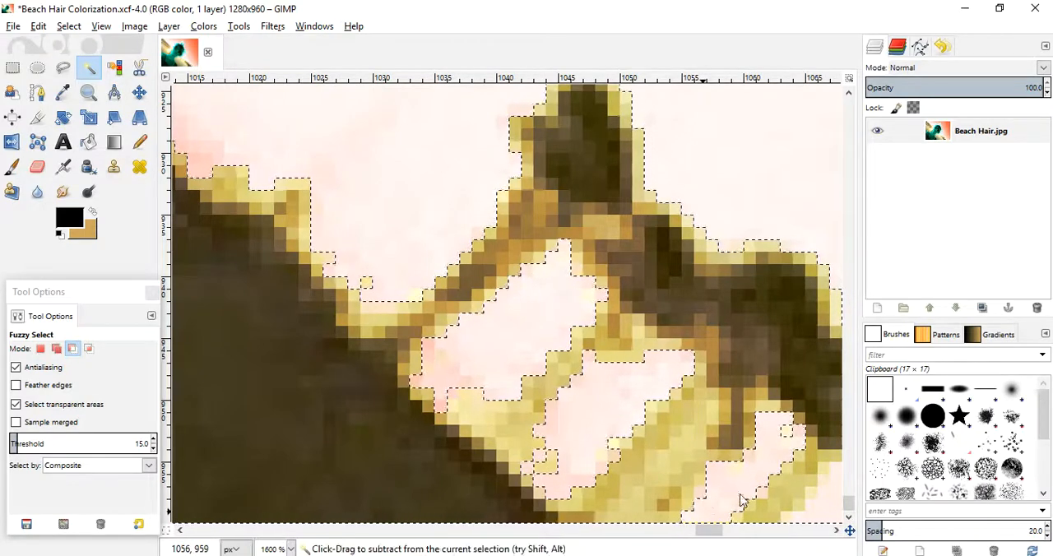
click(837, 475)
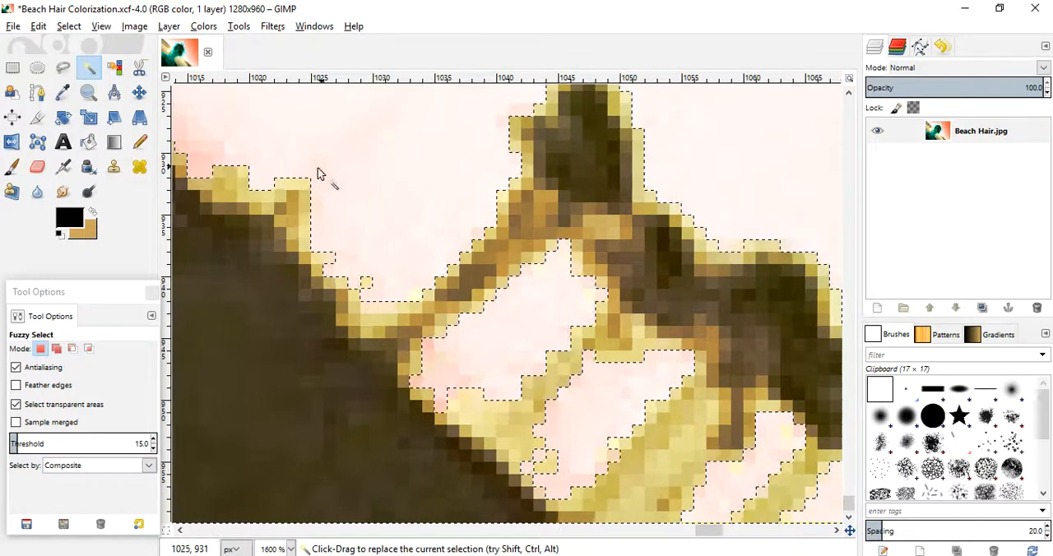
- Fit the whole image in the window to review the outline of the refined beach and water selection
click(88, 92)
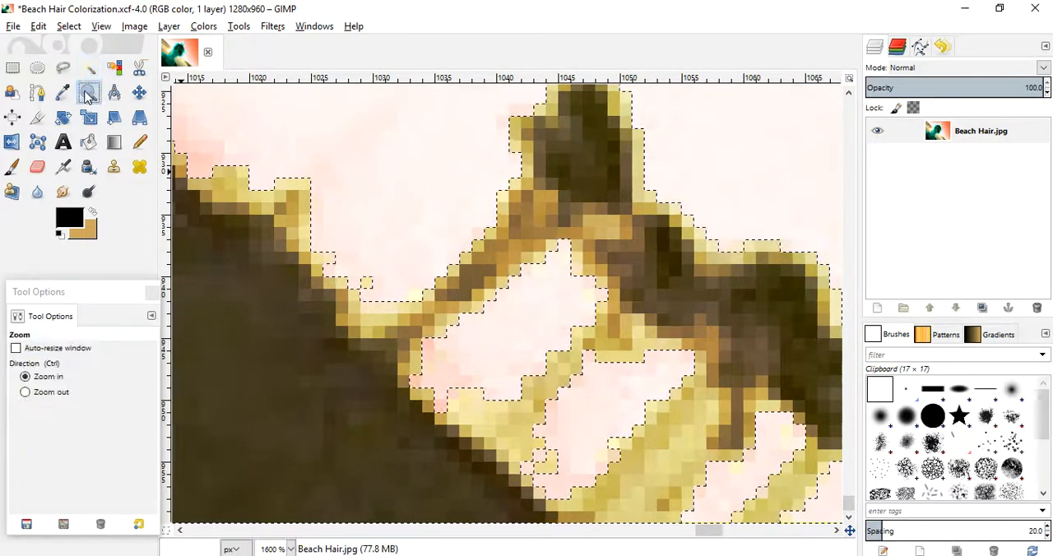
ctrl+click(419, 243)
ctrl+click(429, 219)
ctrl+click(424, 212)
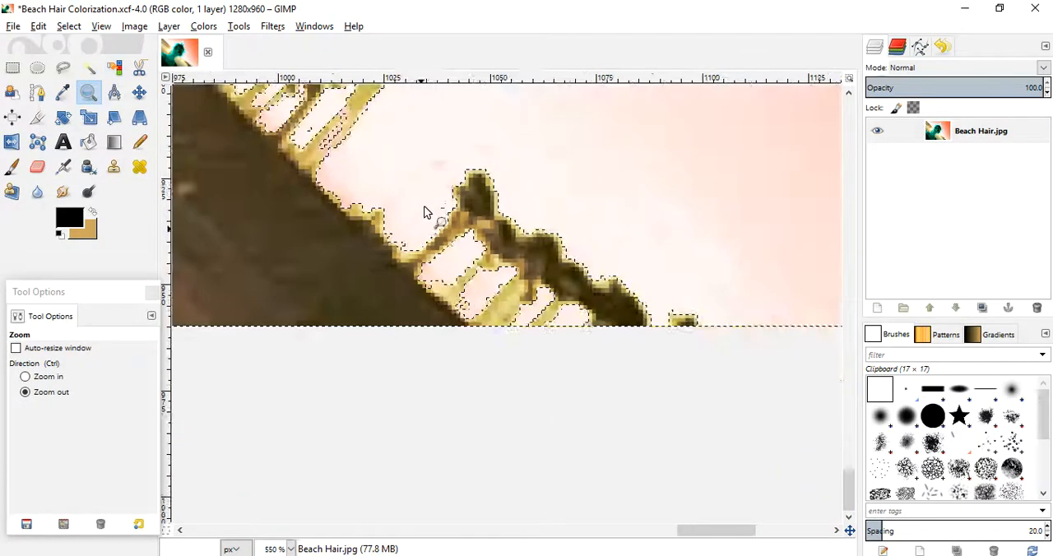
ctrl+click(425, 209)
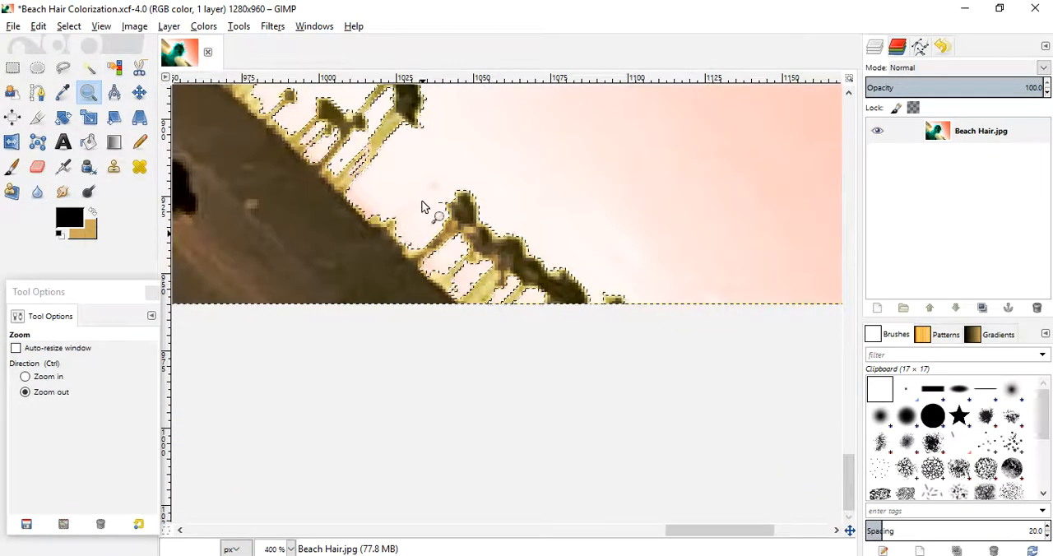
click(102, 25)
mouse_move(124, 75)
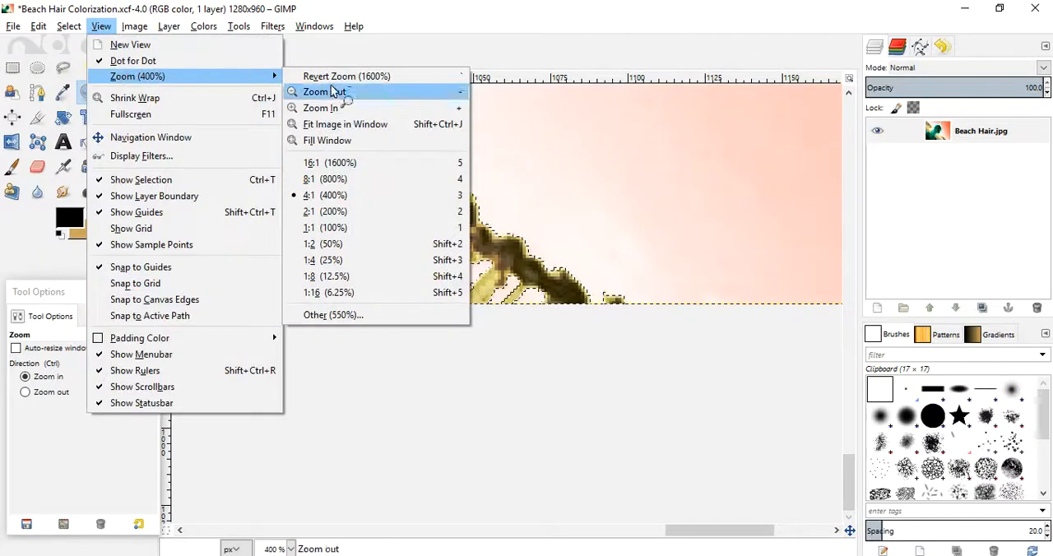
click(337, 124)
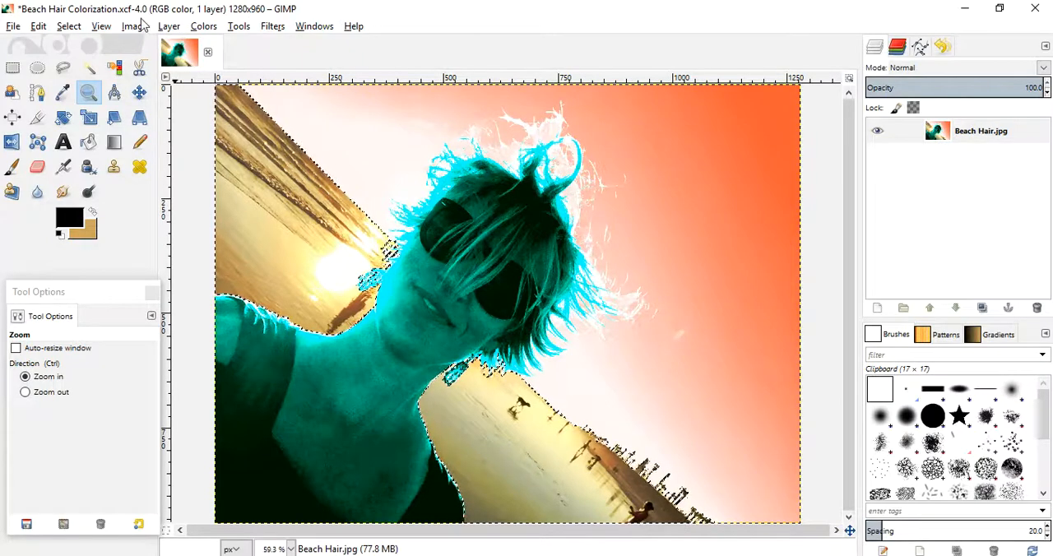
- Colorize the selected beach and water a muted purple with hue 271, saturation 20 and lightness 0
click(205, 29)
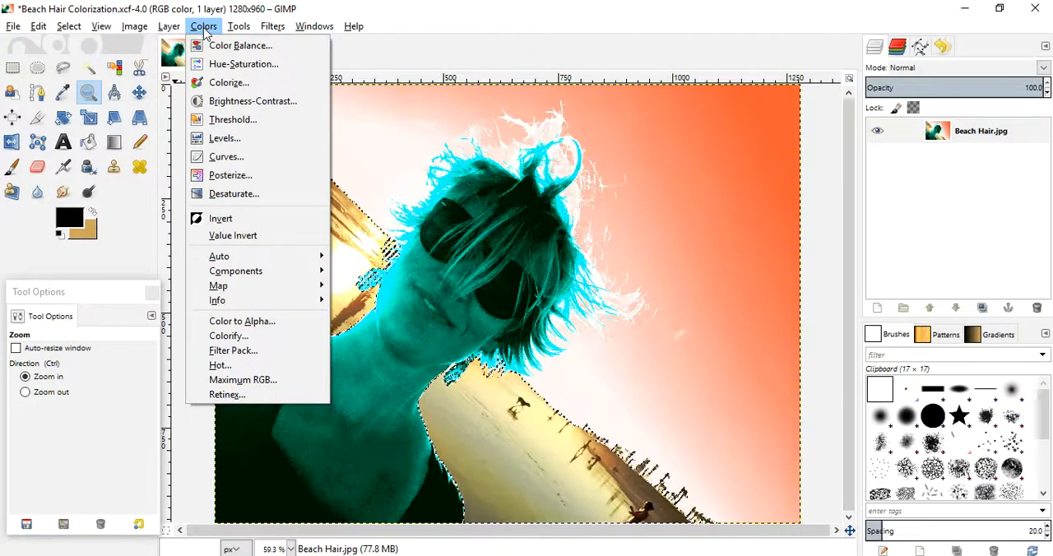
click(224, 83)
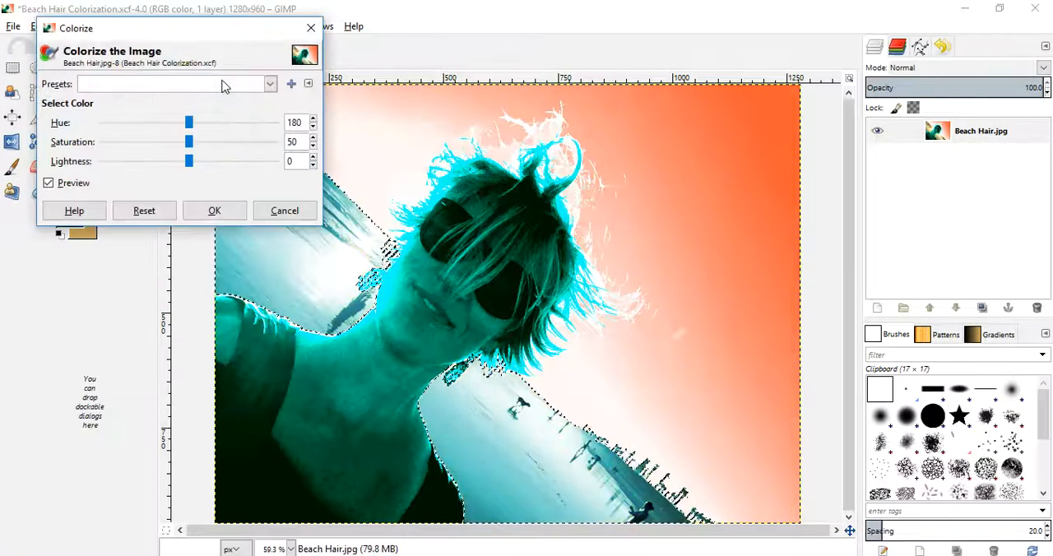
drag(191, 32, 157, 26)
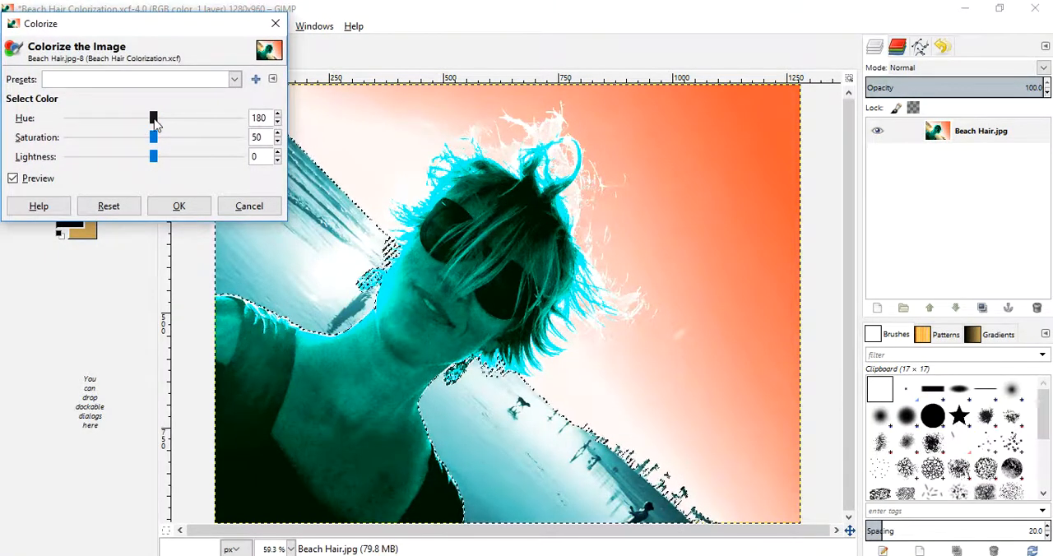
drag(155, 121, 205, 123)
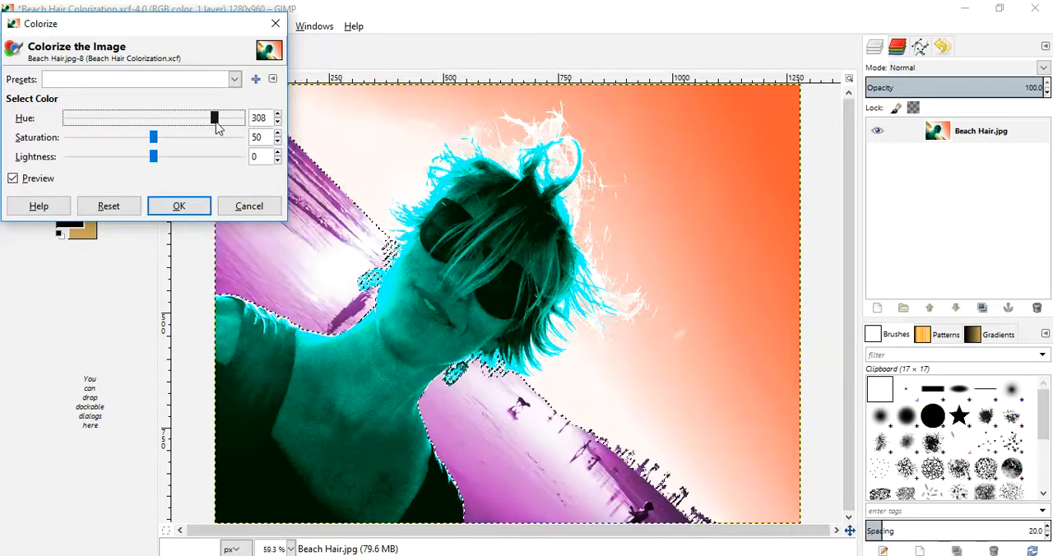
drag(230, 128, 217, 128)
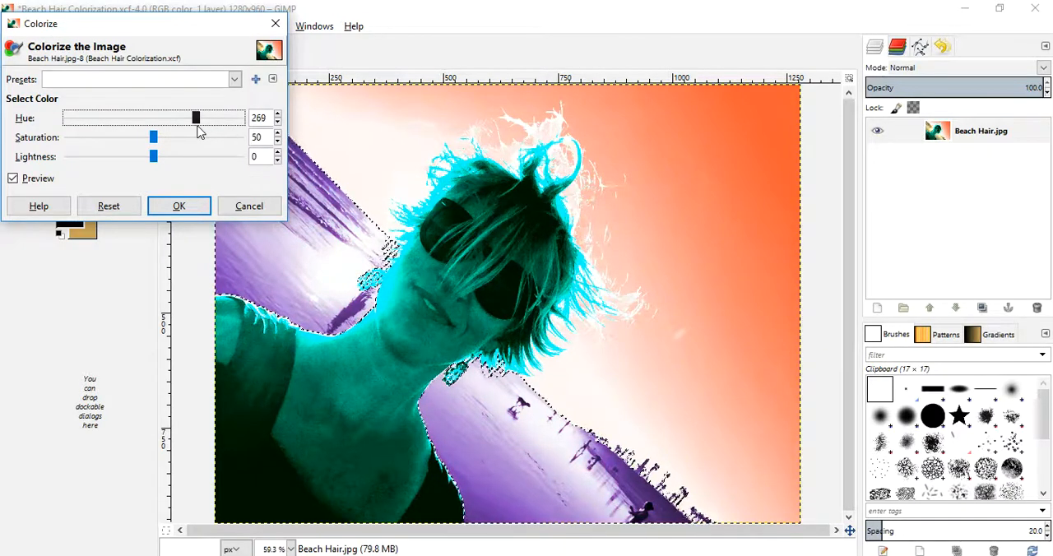
drag(155, 140, 104, 156)
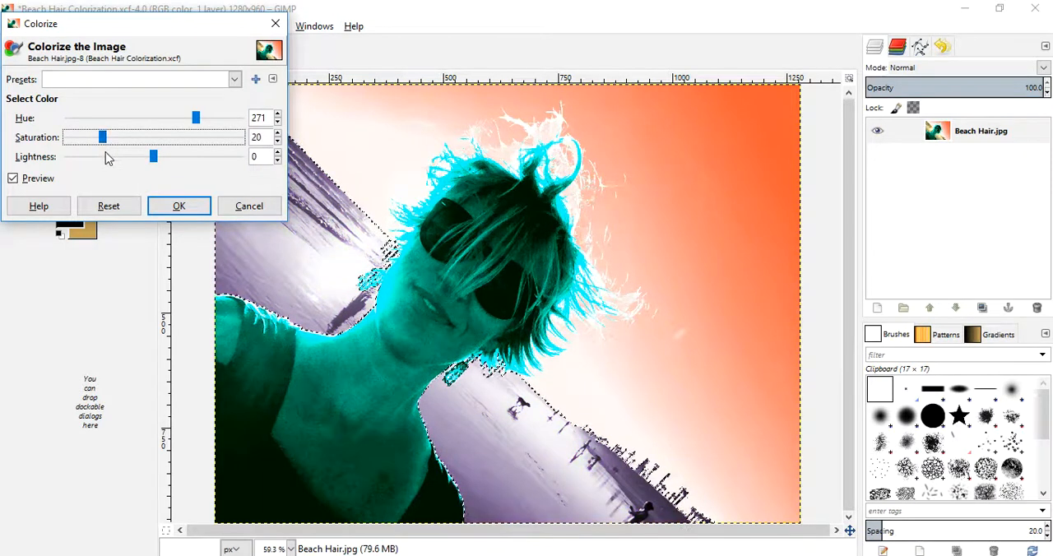
mouse_move(157, 161)
mouse_down()
mouse_move(211, 174)
mouse_move(156, 177)
mouse_up()
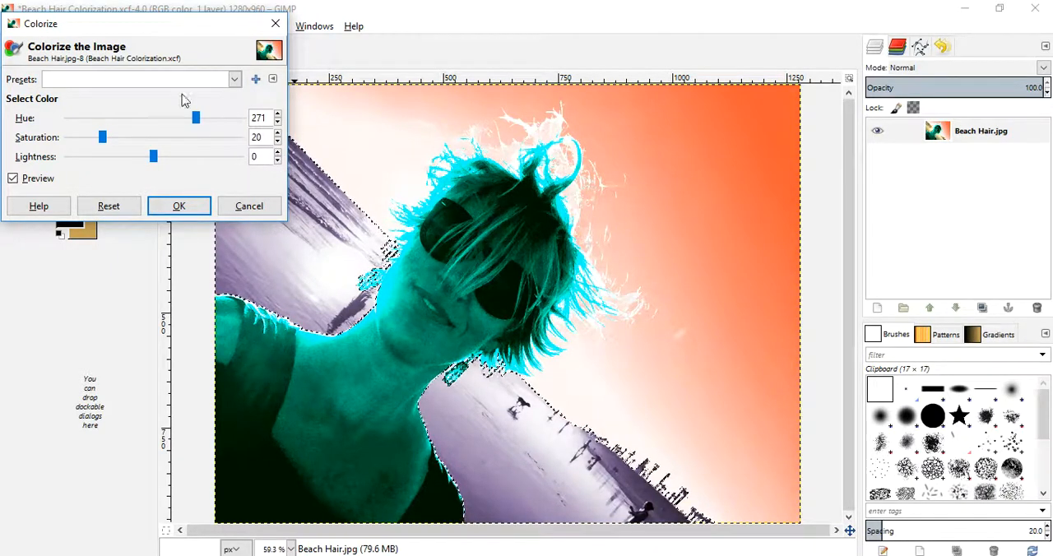
click(186, 212)
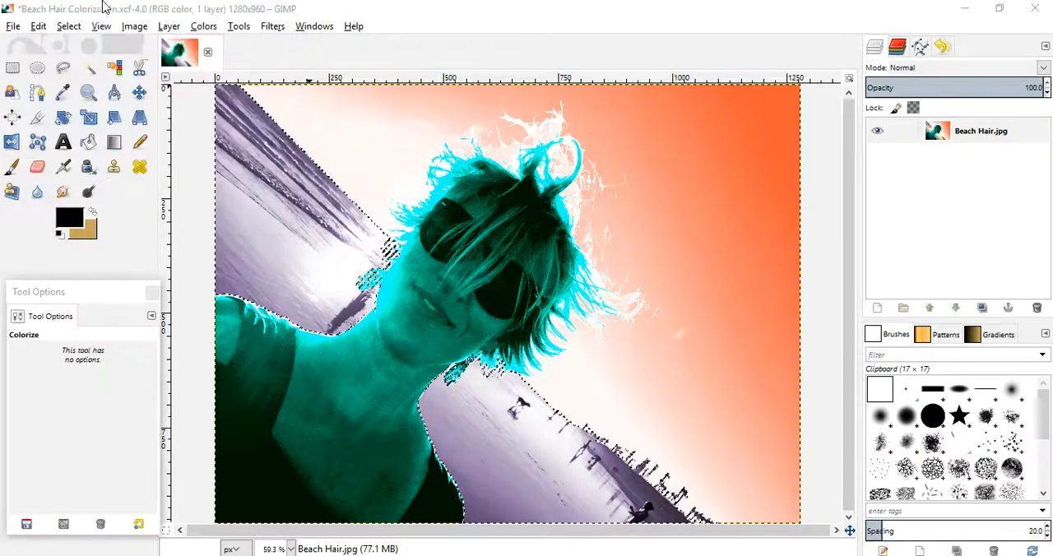
- Darken the selected beach and water with Brightness-Contrast, using brightness -27 and contrast 16
click(203, 27)
click(247, 101)
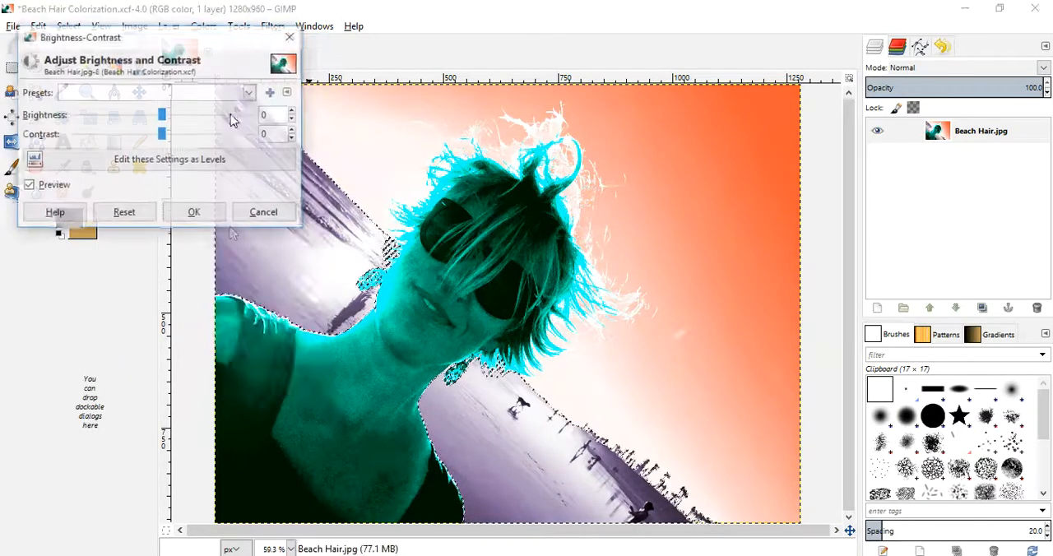
mouse_move(186, 43)
mouse_down()
mouse_move(161, 25)
mouse_move(173, 30)
mouse_up()
drag(148, 102, 164, 140)
drag(153, 102, 160, 122)
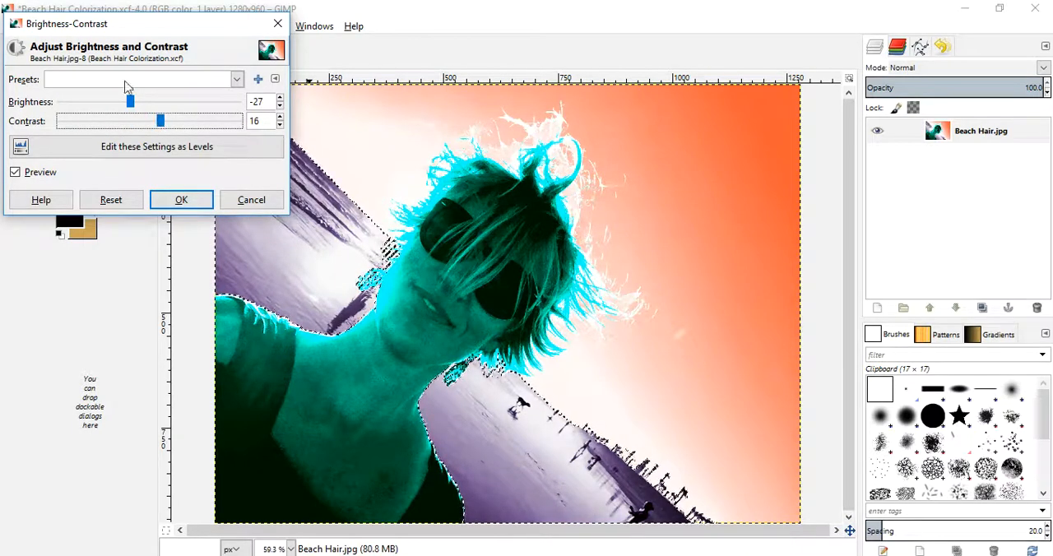
click(181, 200)
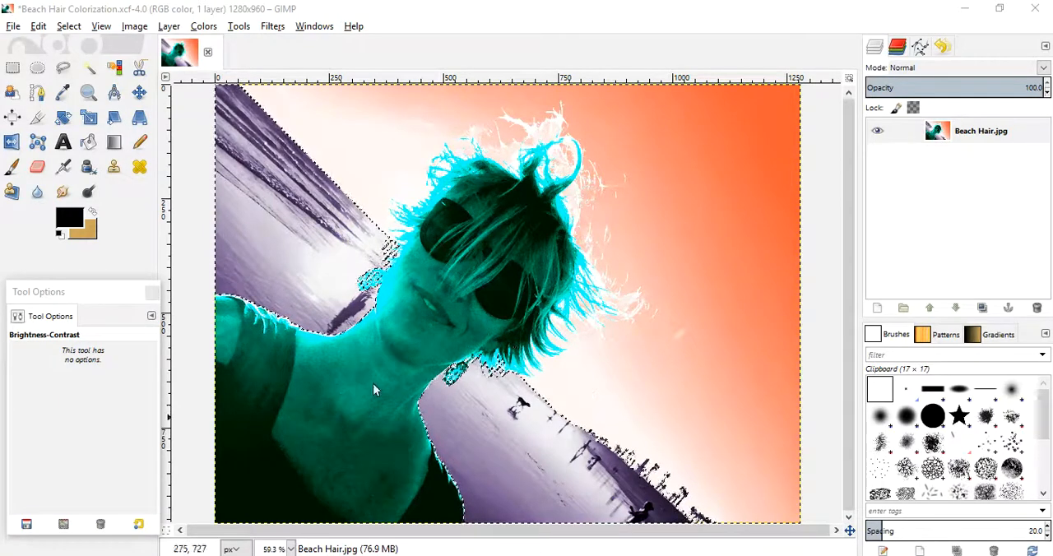
- Clear the beach and water selection and save the image to its existing Beach Hair Colorization.xcf file
click(70, 28)
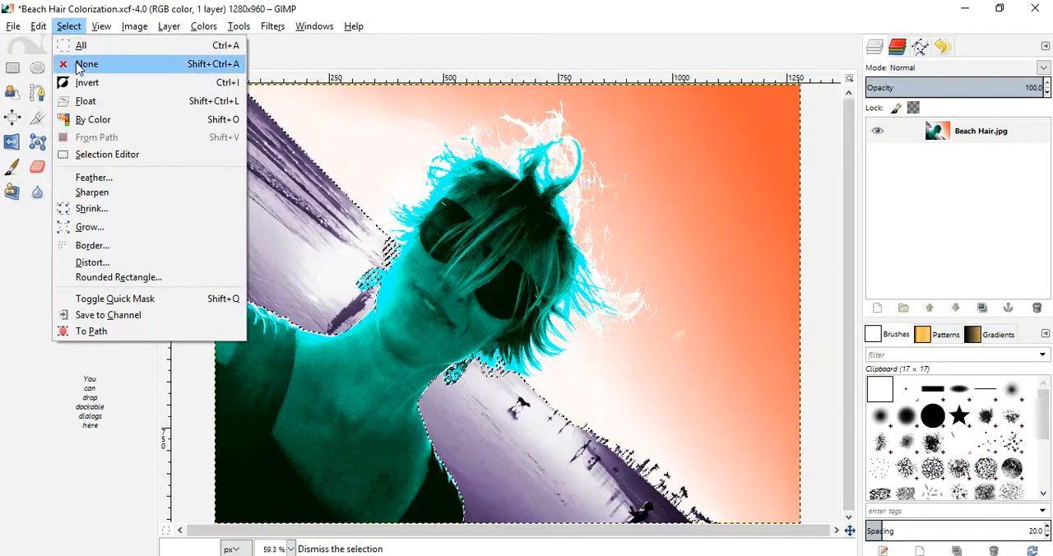
click(84, 63)
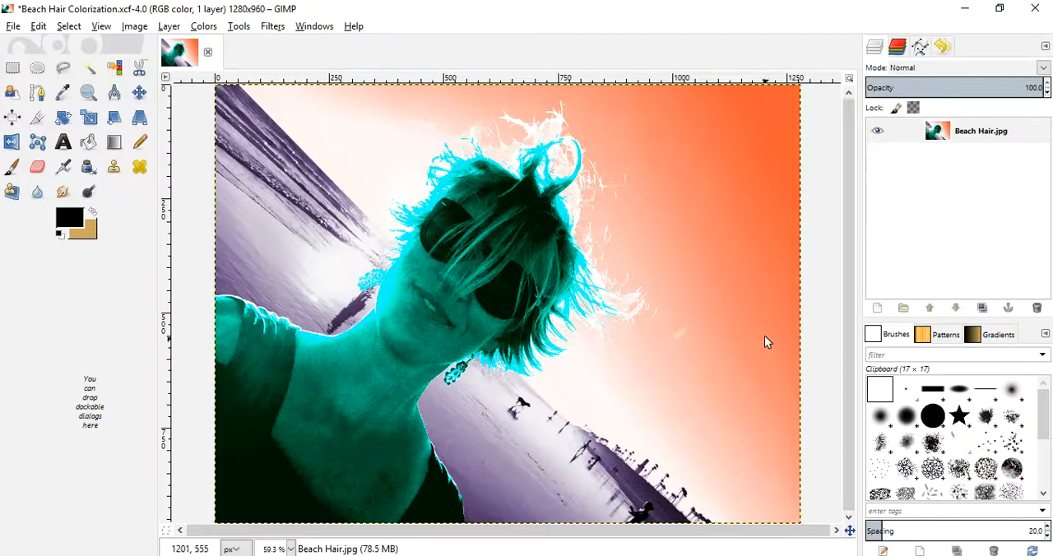
click(10, 27)
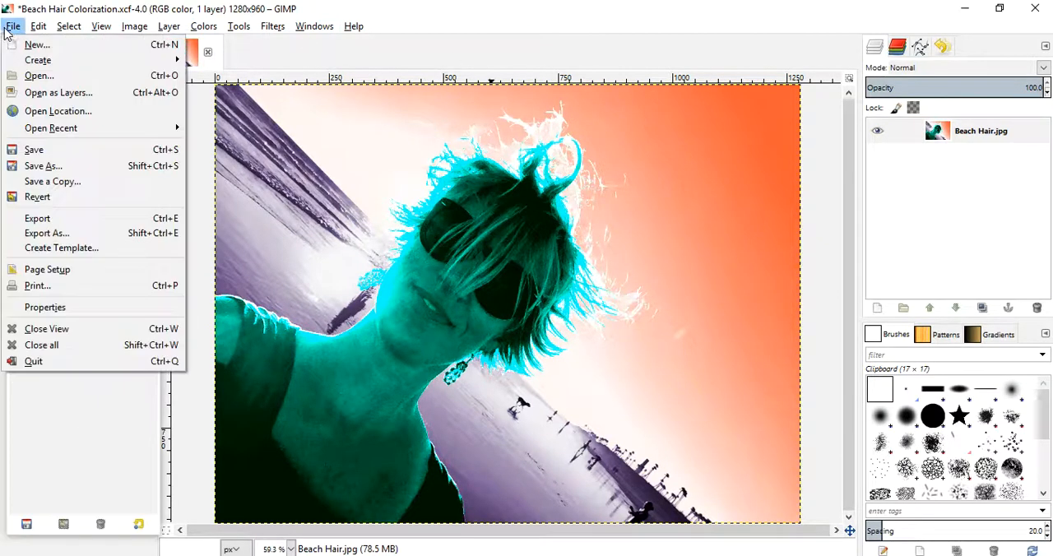
click(35, 150)
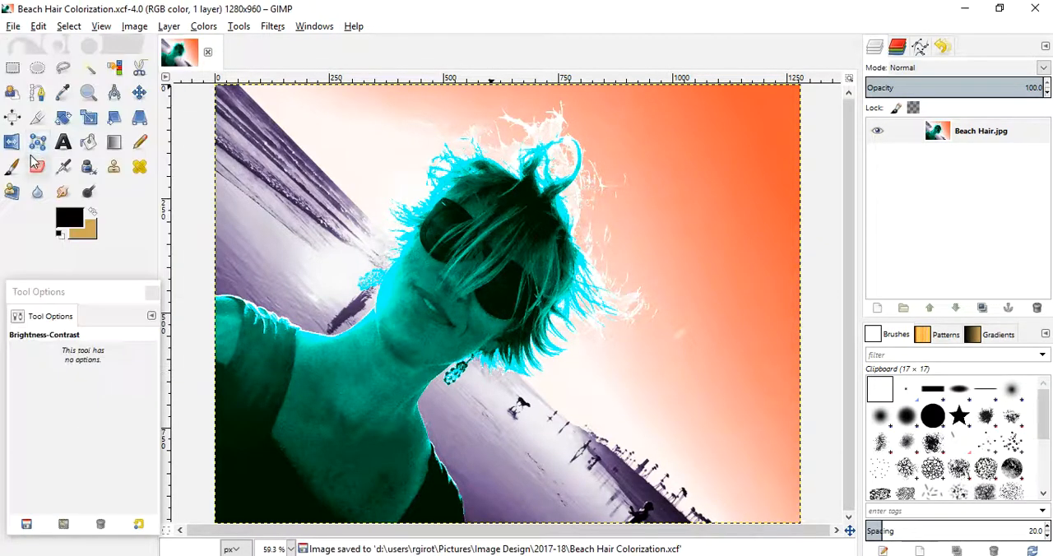